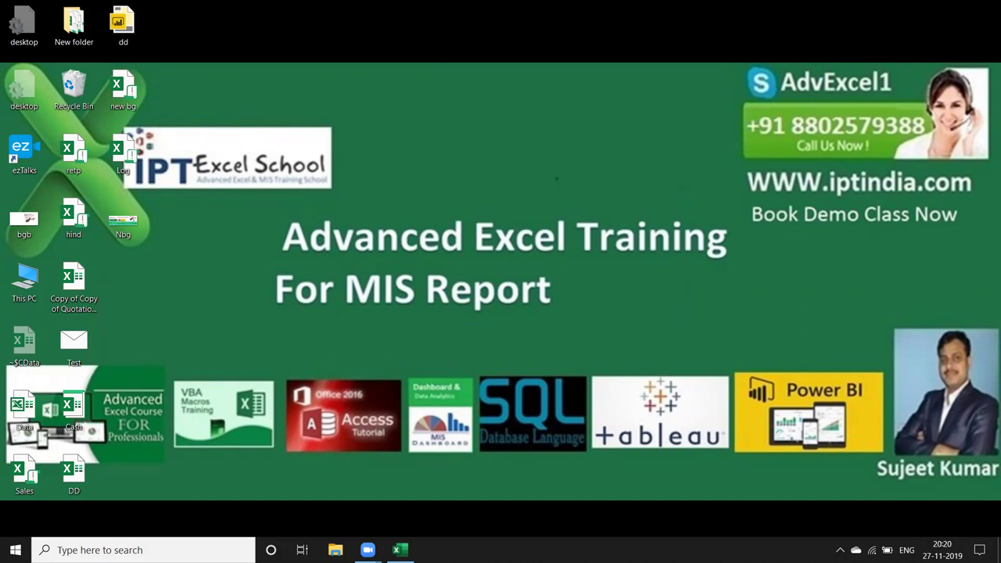
Step: Restore the blank Book1 Excel workbook from the taskbar
click(399, 549)
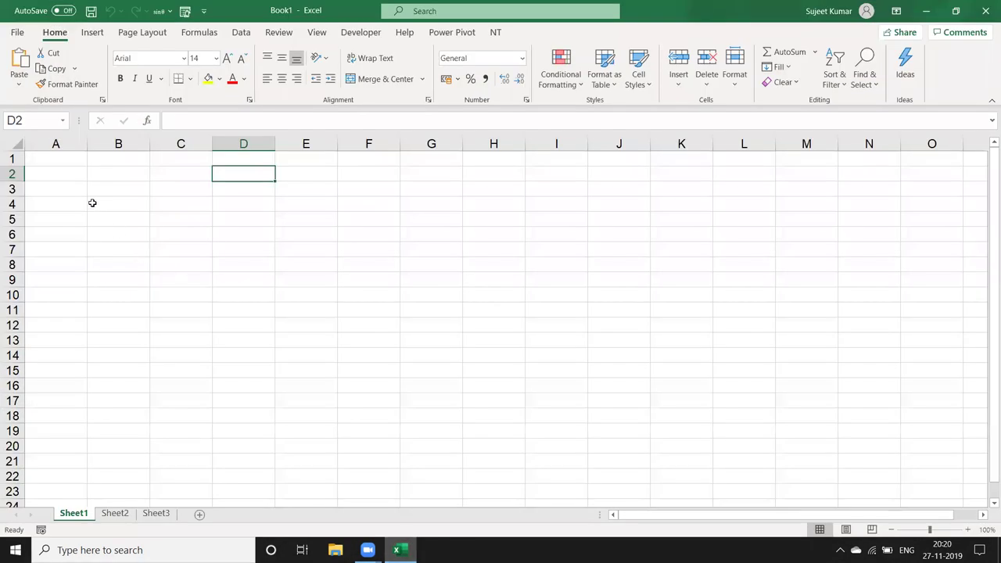
Step: Enter the header Chq in cell A1
click(76, 186)
click(99, 177)
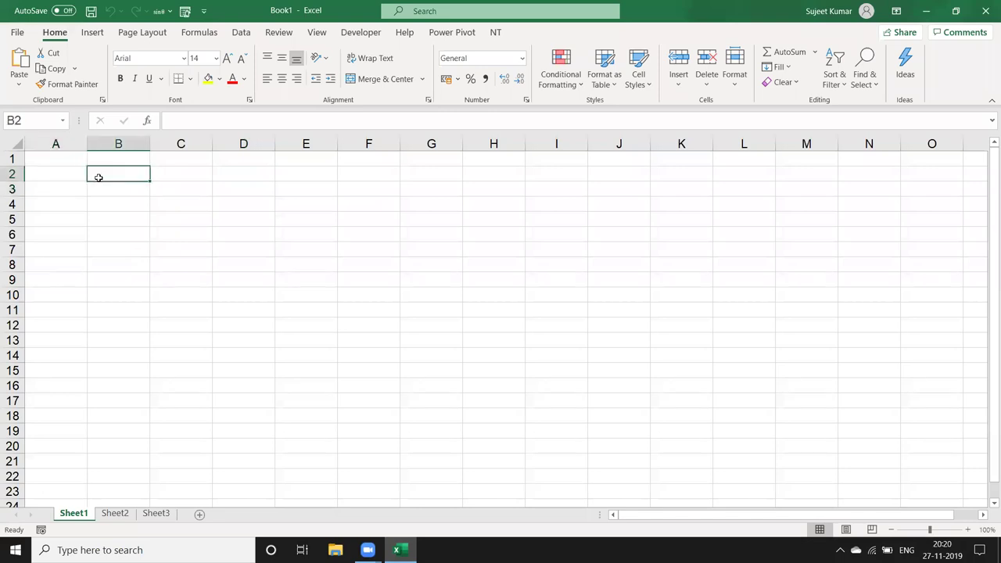
key(Up)
key(Left)
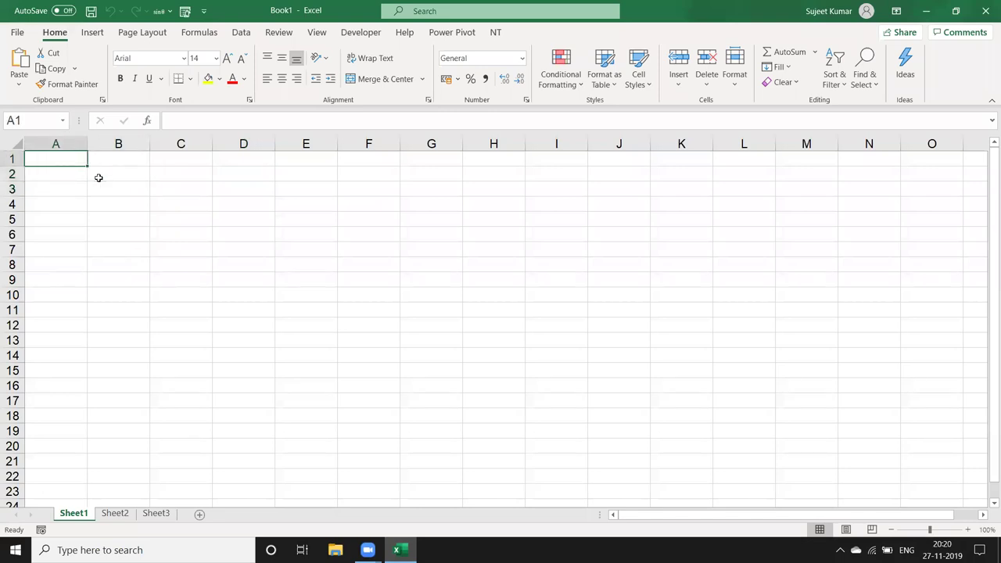
text(Chq)
key(Return)
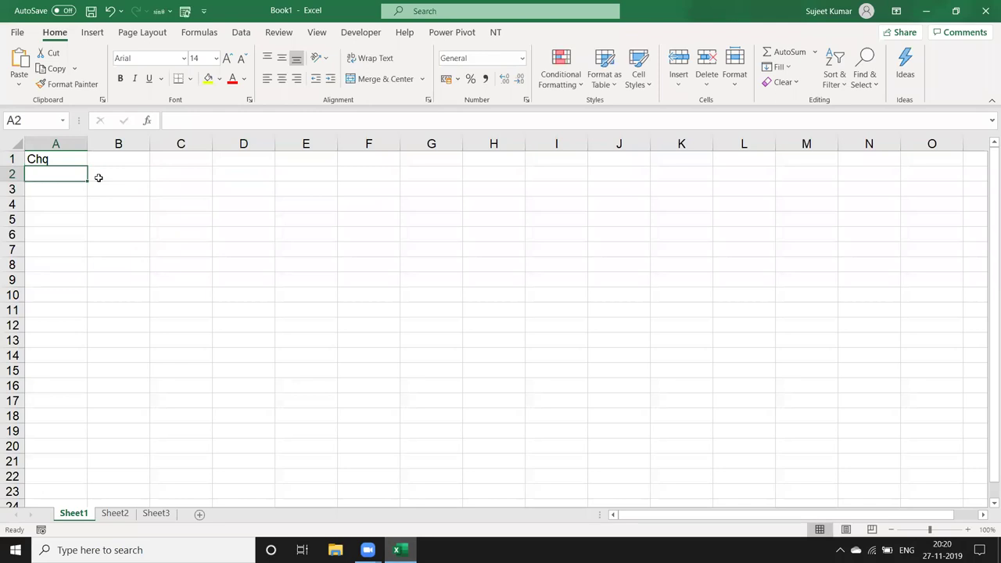
Step: Enter a cheque number in A2, then retype 001234 and see its leading zeros dropped
text(552214)
key(Return)
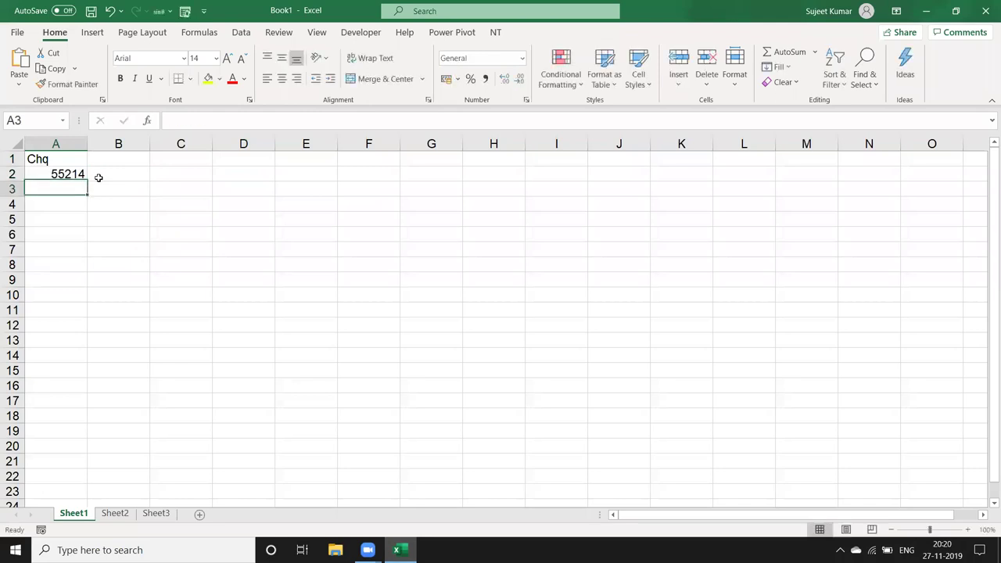
key(Up)
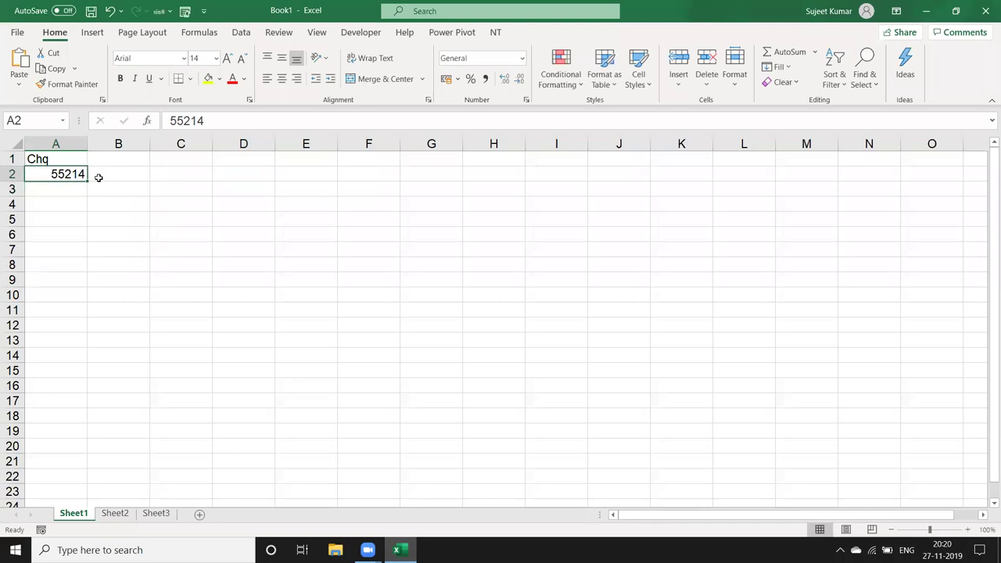
text(00)
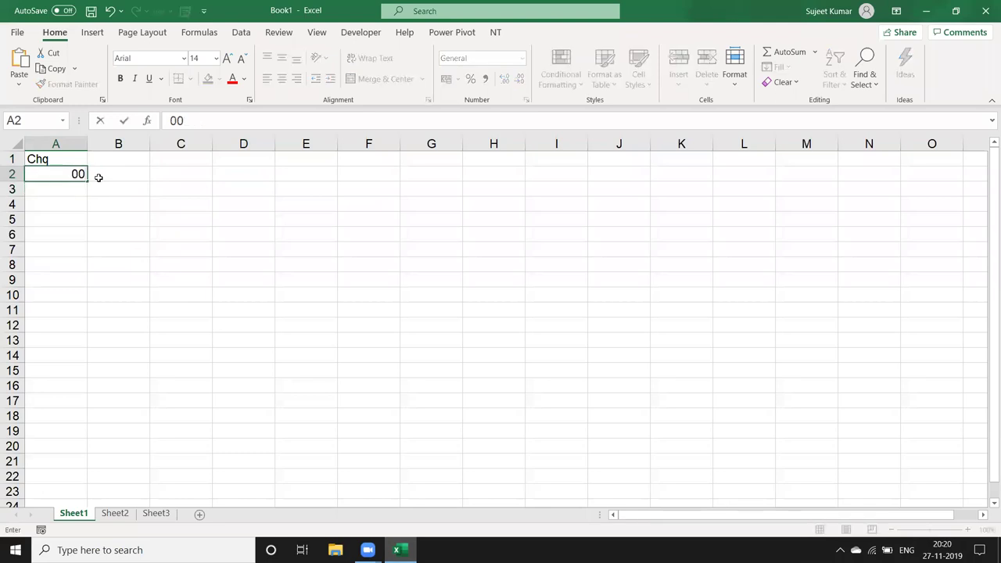
text(1234)
key(Return)
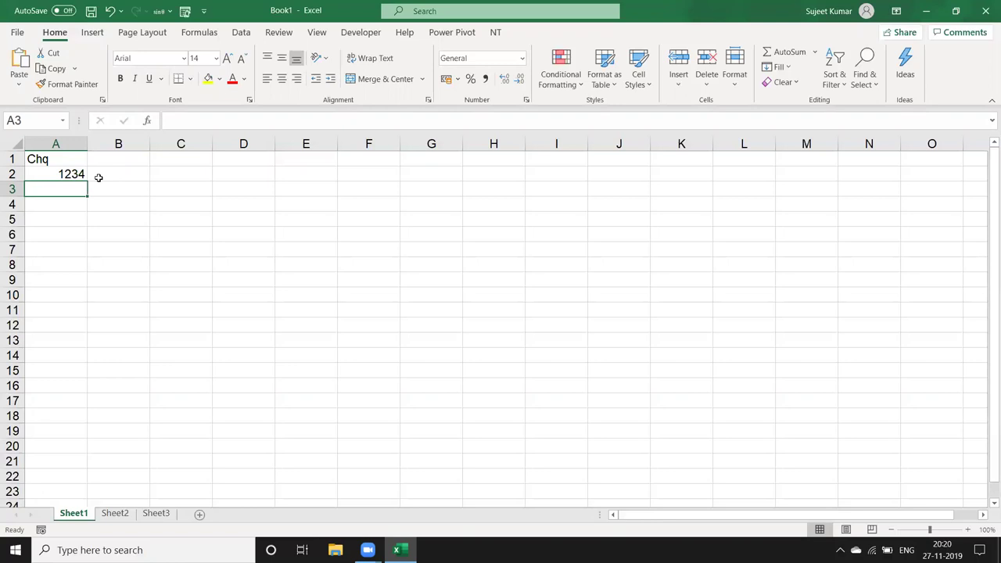
Step: Enter '0012345 in A2 as text to keep its zeros, then clear A2
key(Up)
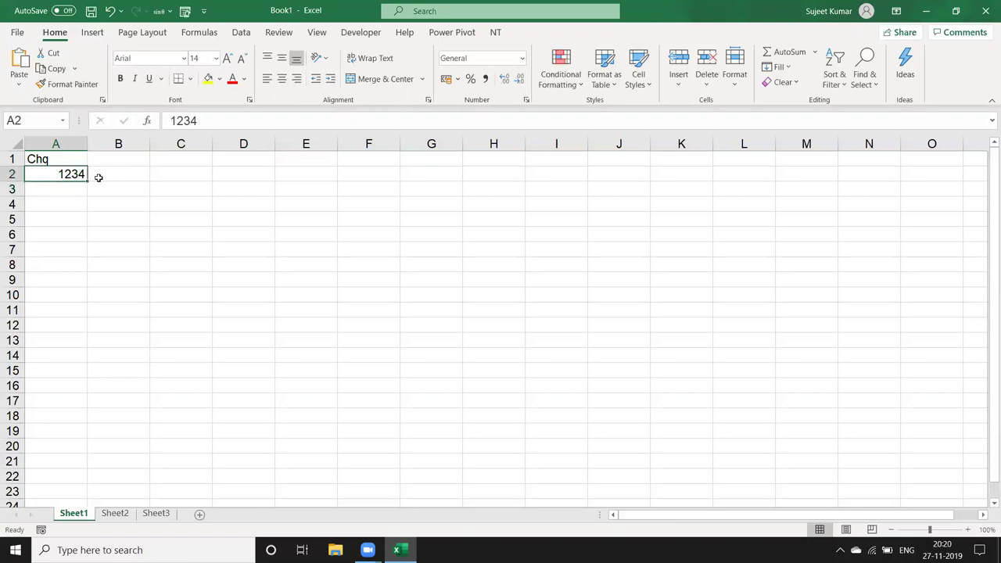
text(')
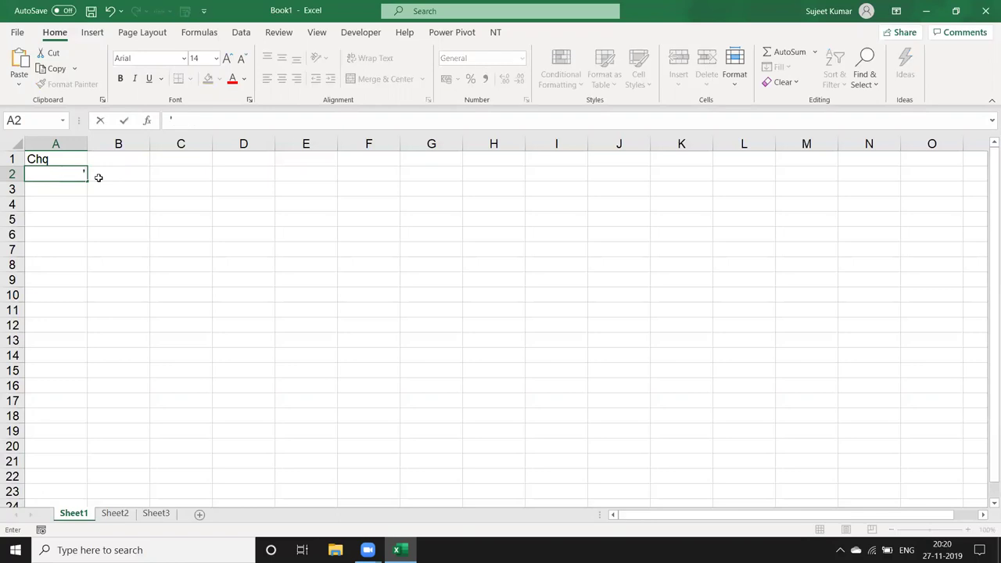
text(0012345)
key(Return)
key(Up)
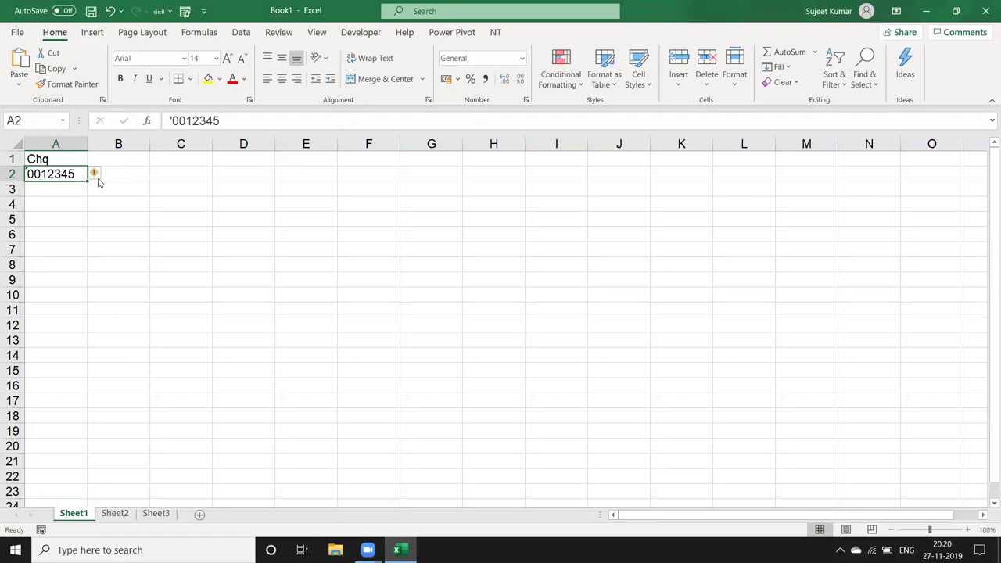
key(Down)
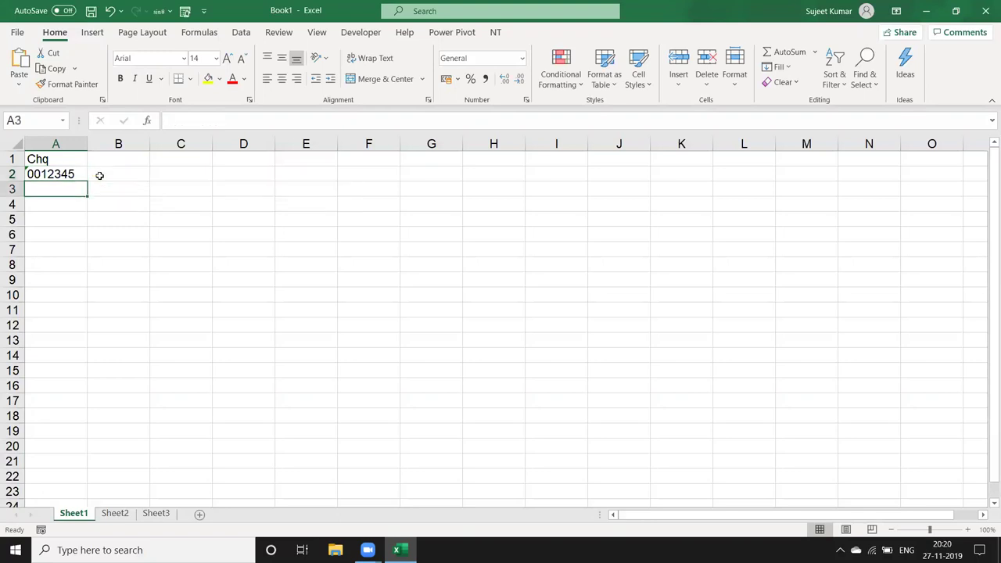
key(Up)
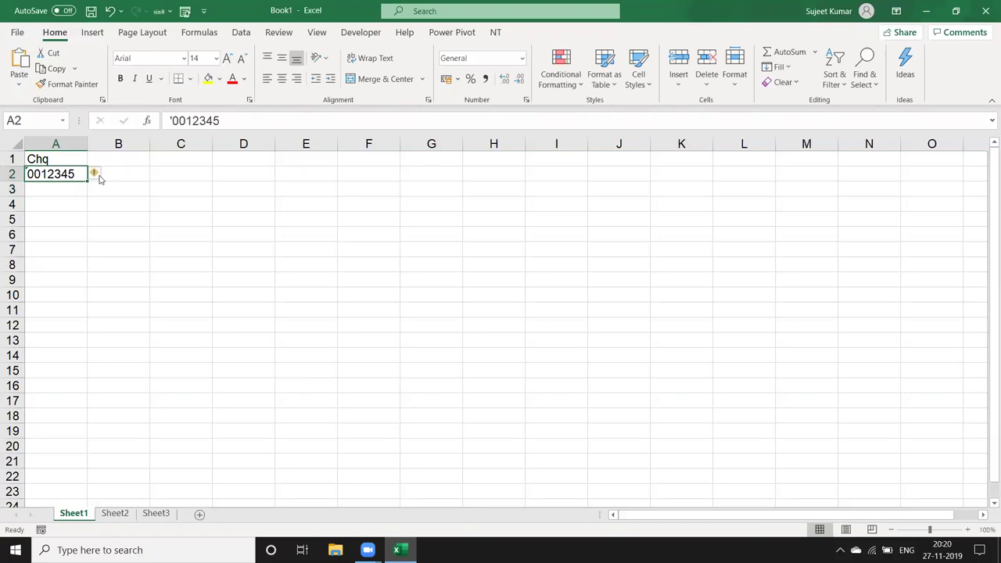
key(Delete)
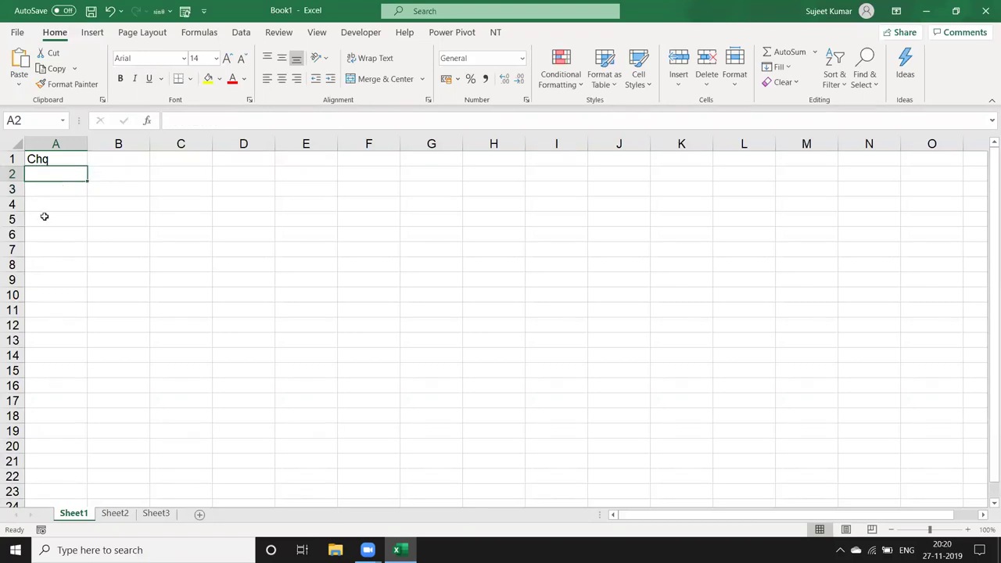
Step: Apply the Text category from Format Cells to the whole of column A
click(56, 144)
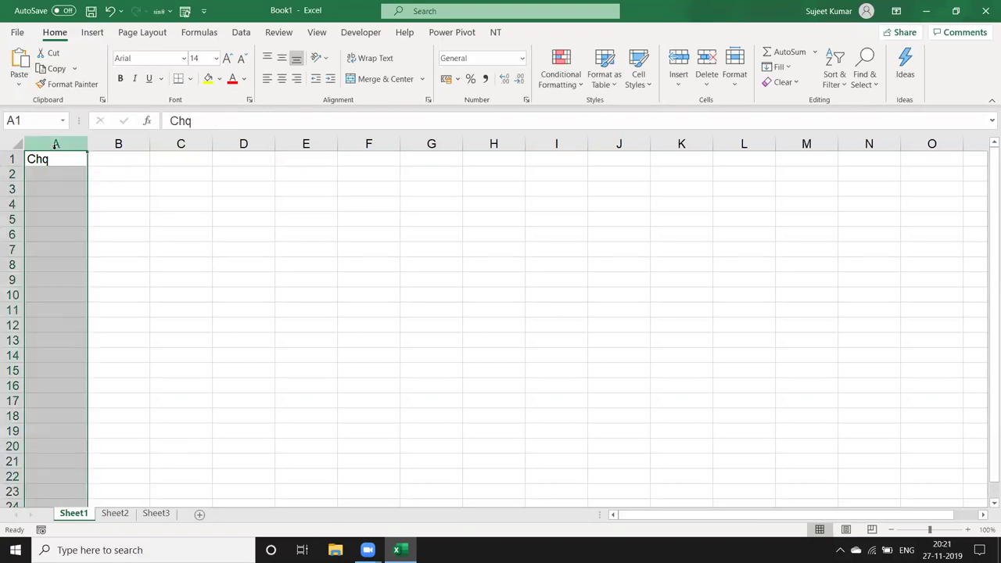
click(526, 100)
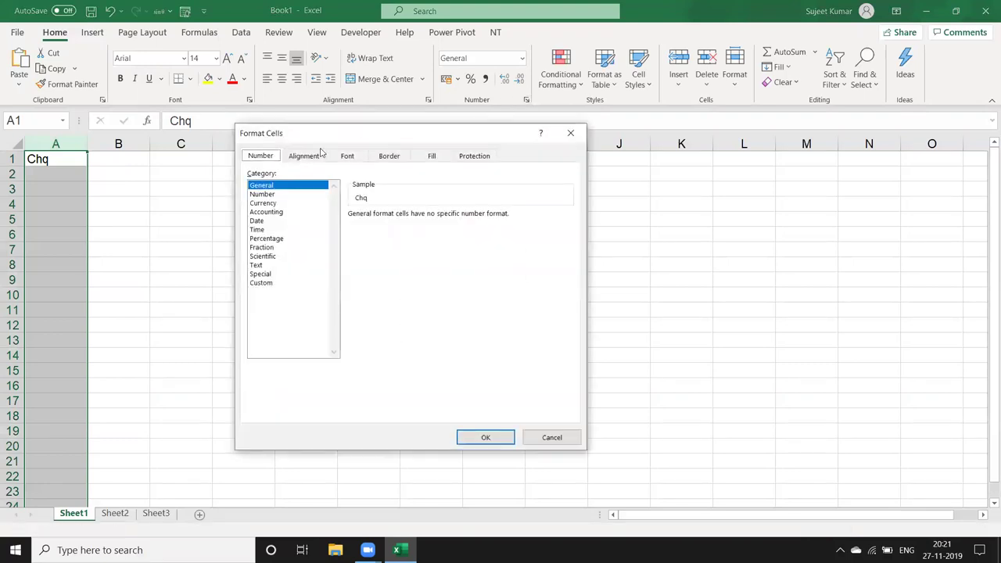
click(258, 266)
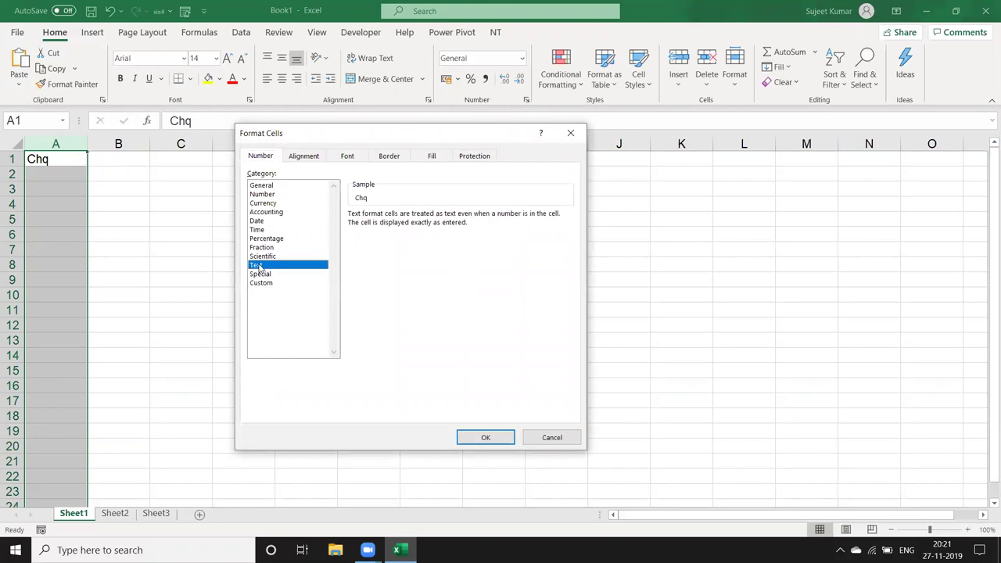
click(476, 434)
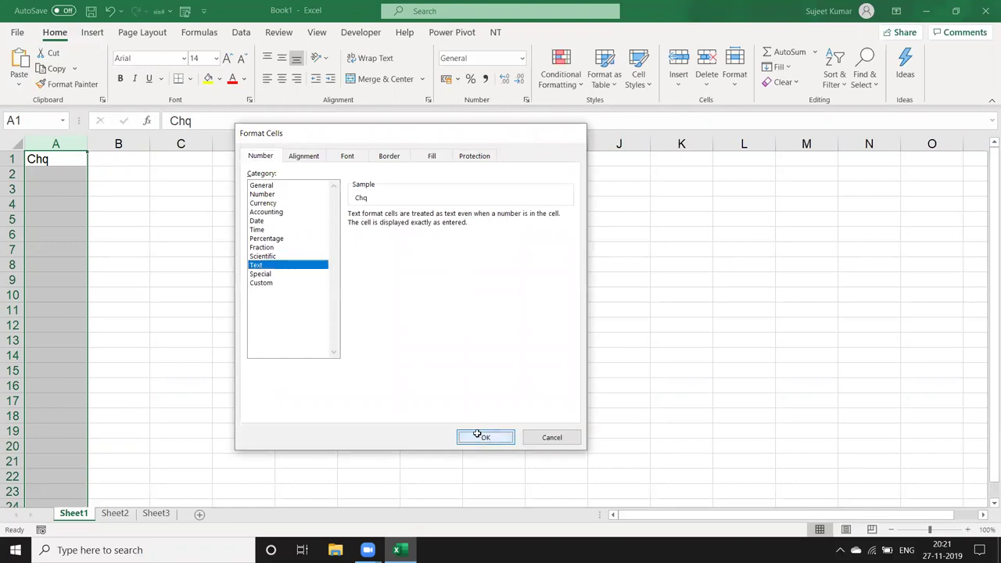
click(75, 176)
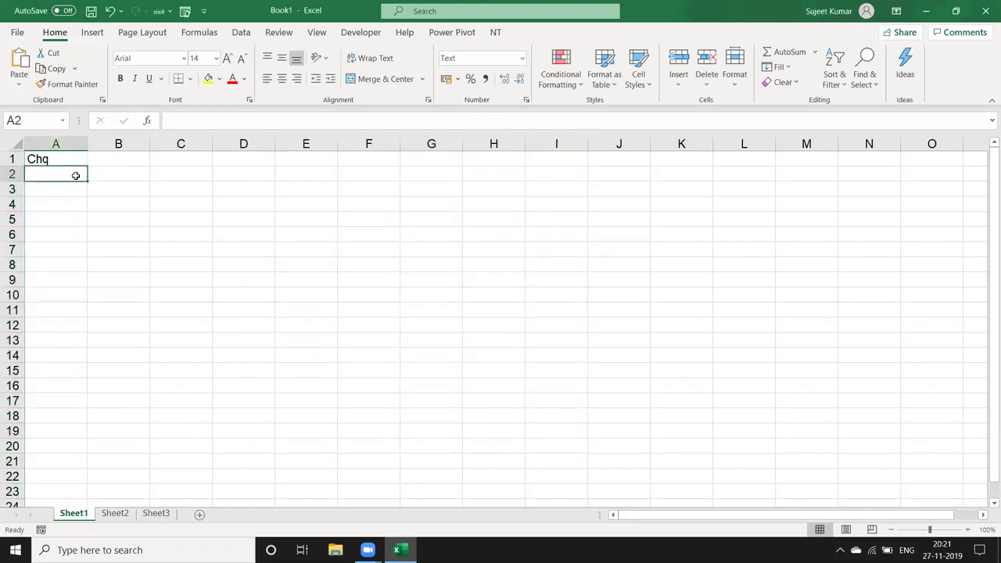
Step: Enter cheque numbers 001465 in A2 and 125525 in A3, keeping leading zeros
text(001465)
key(Return)
text(125525)
key(Return)
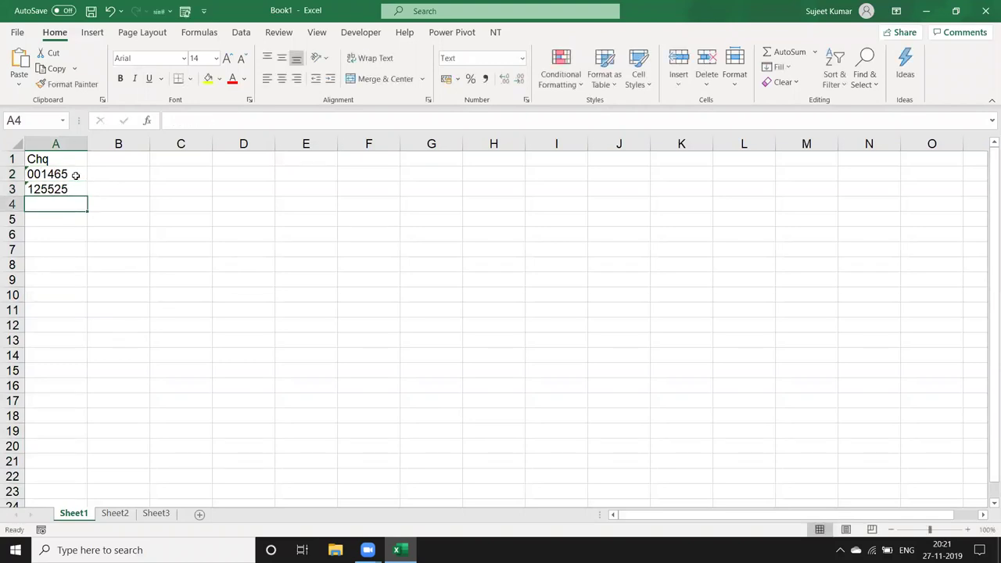
Step: Enter =SUM(A1:A3 in A4 and see it stay as plain text
text(=su,)
key(Tab)
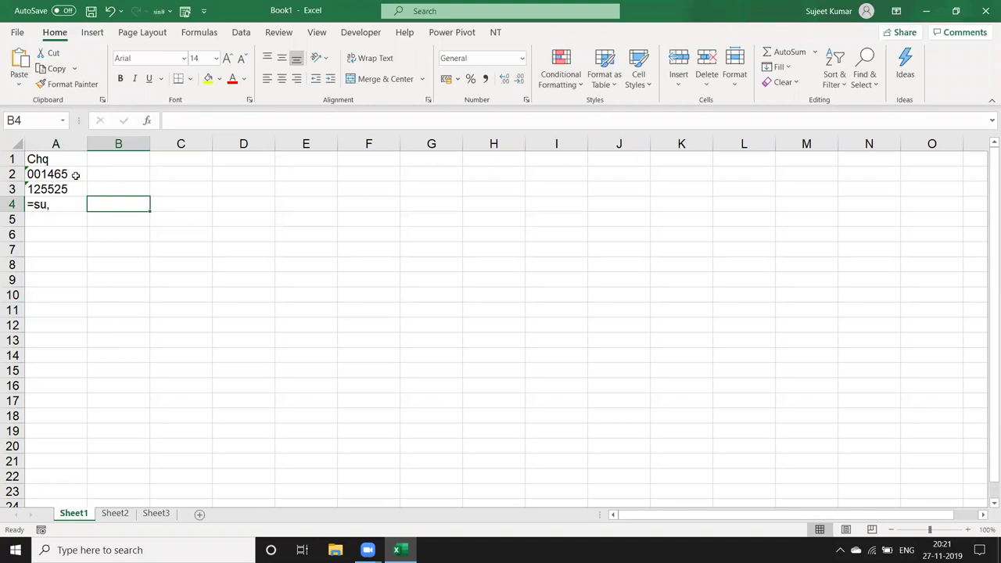
key(Left)
text(=sum)
key(Tab)
key(Up)
key(shift+Up)
key(shift+Up)
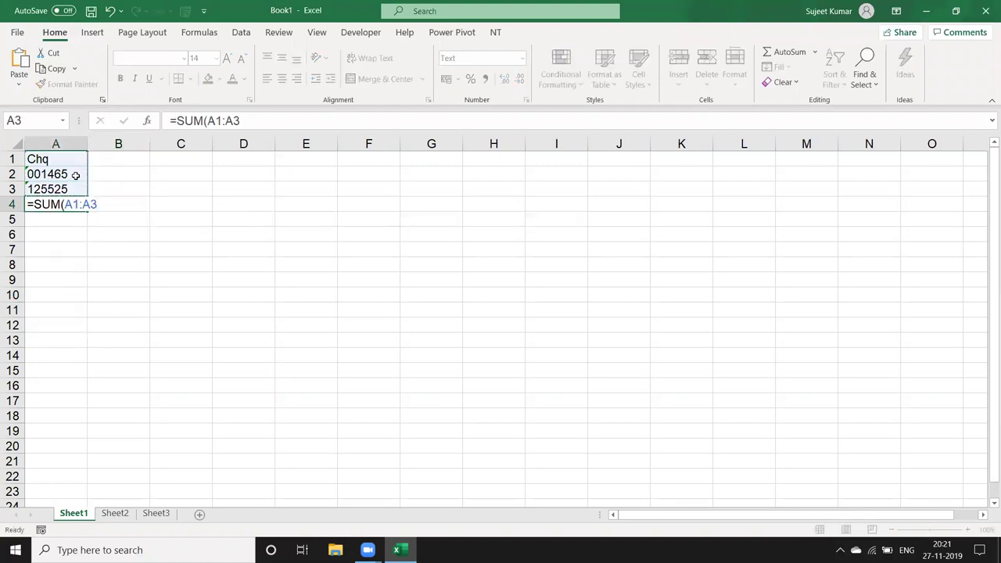
key(Return)
key(Up)
key(Up)
key(Up)
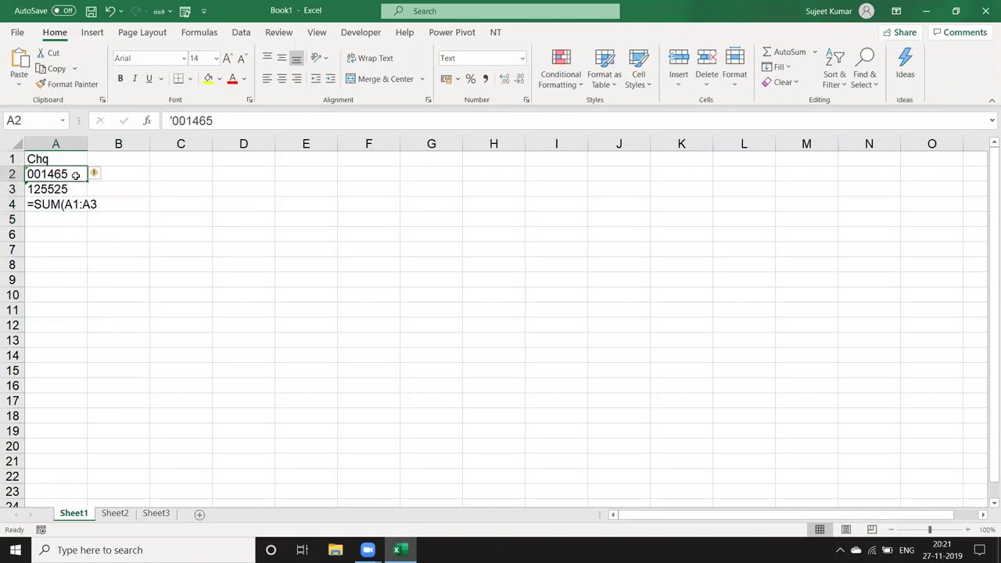
key(Right)
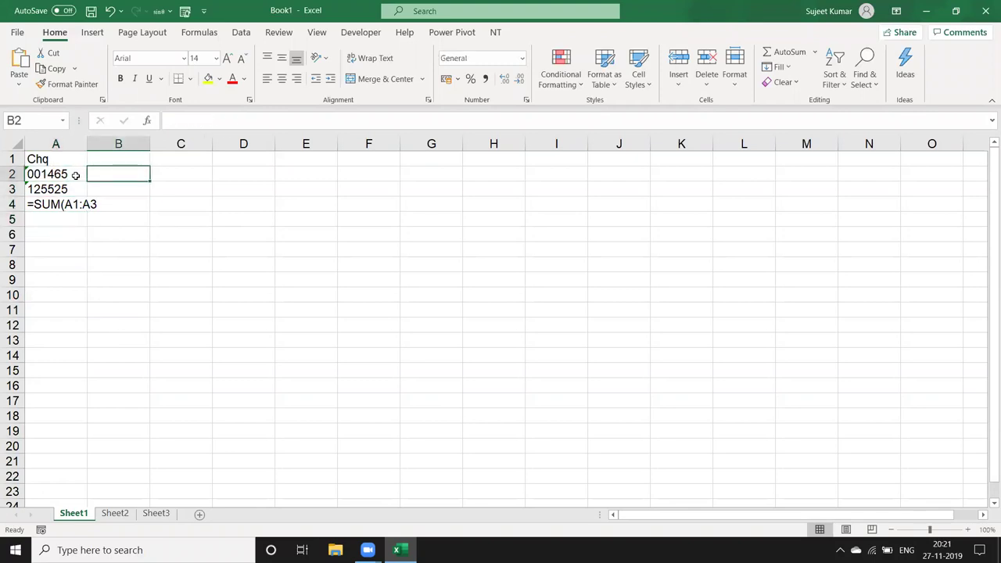
key(Right)
key(Right)
Step: Enter 85, 3326, 695, 24154 and 125 down D2:D6 and select that range
text(85)
key(Return)
text(3326)
key(Return)
text(695)
key(Return)
text(24154)
key(Return)
text(125)
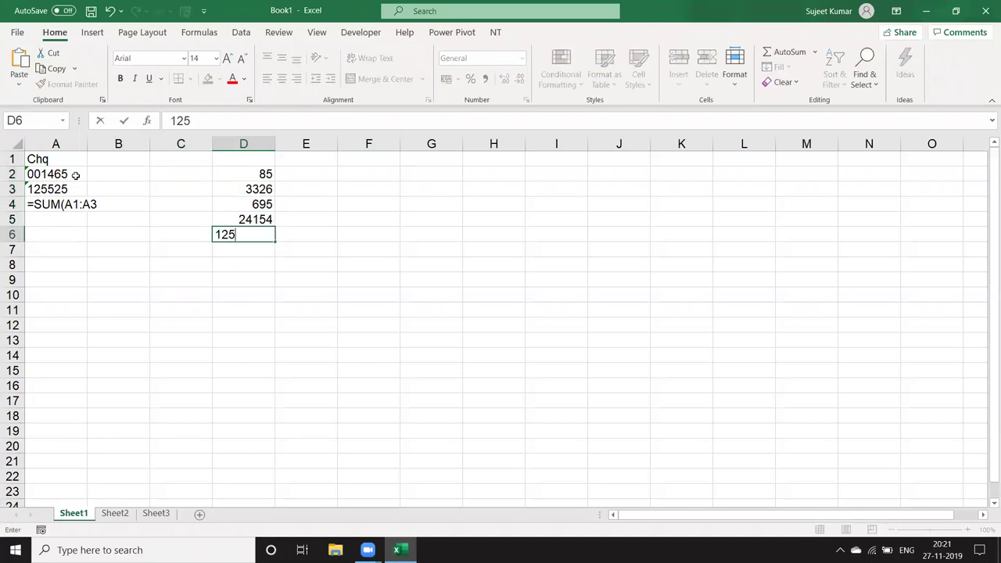
key(Return)
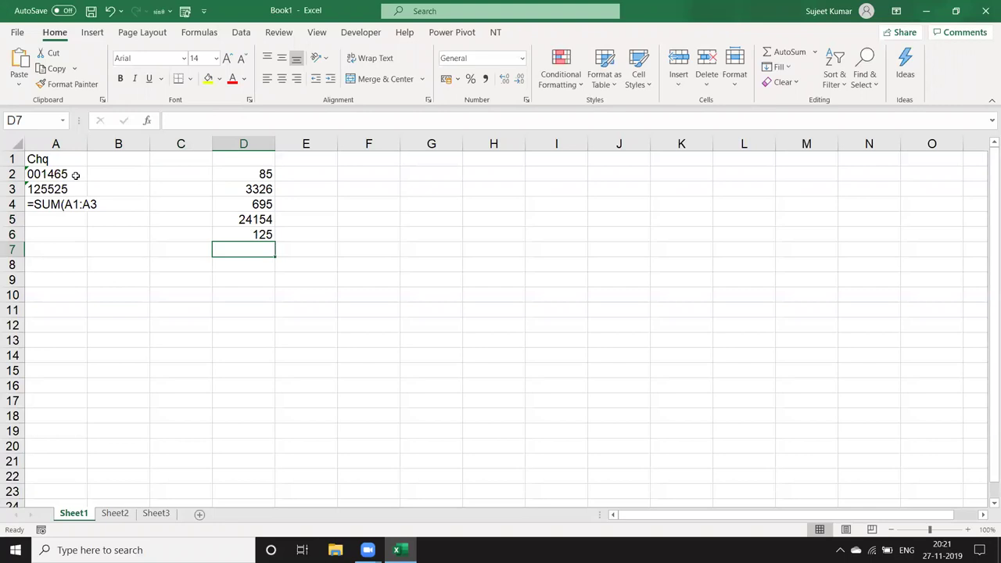
key(Up)
key(Up)
key(Up)
key(Up)
key(Up)
key(ctrl+shift+Down)
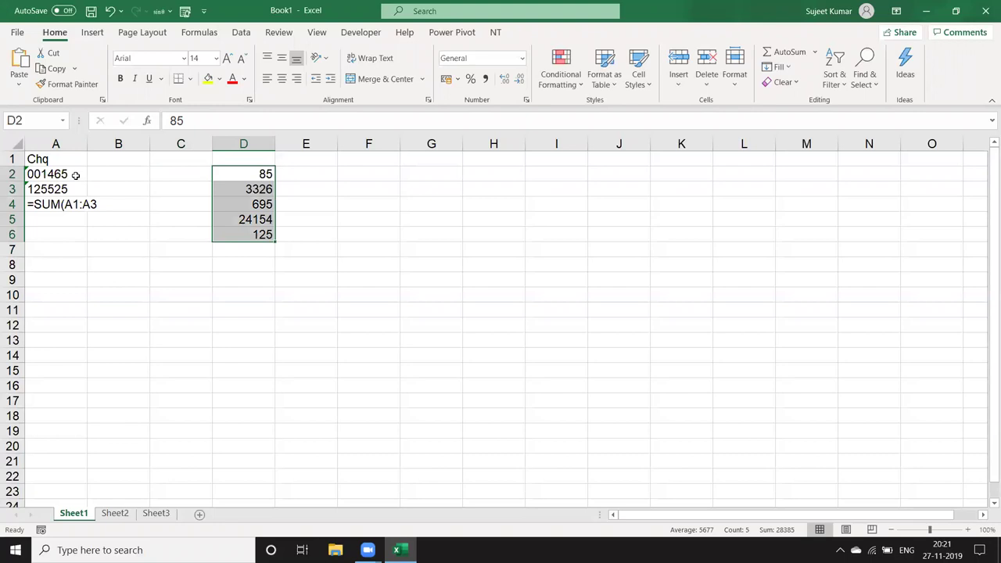
Step: Give D2:D6 the custom format 000000 so 85 shows as 000085
right_click(259, 219)
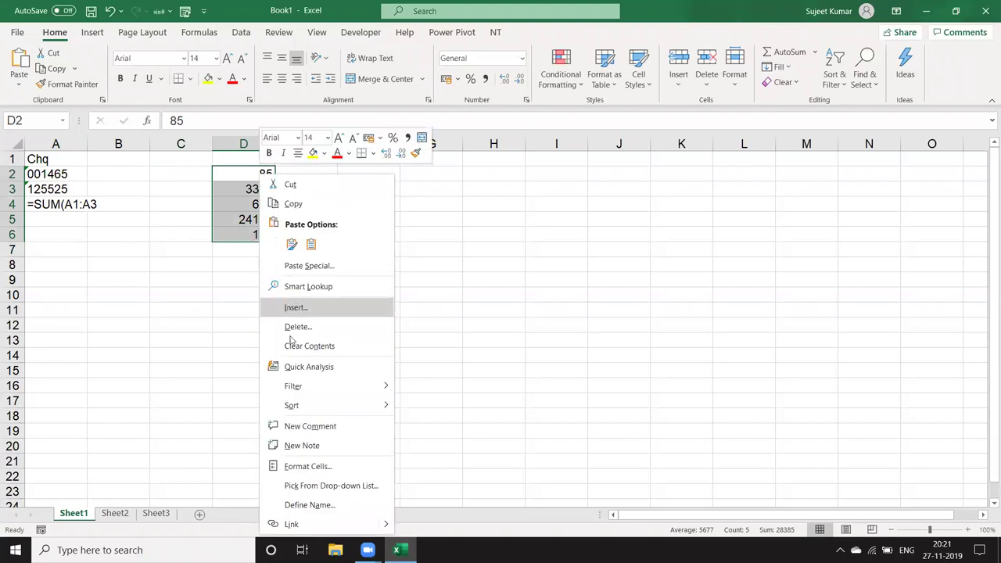
click(327, 468)
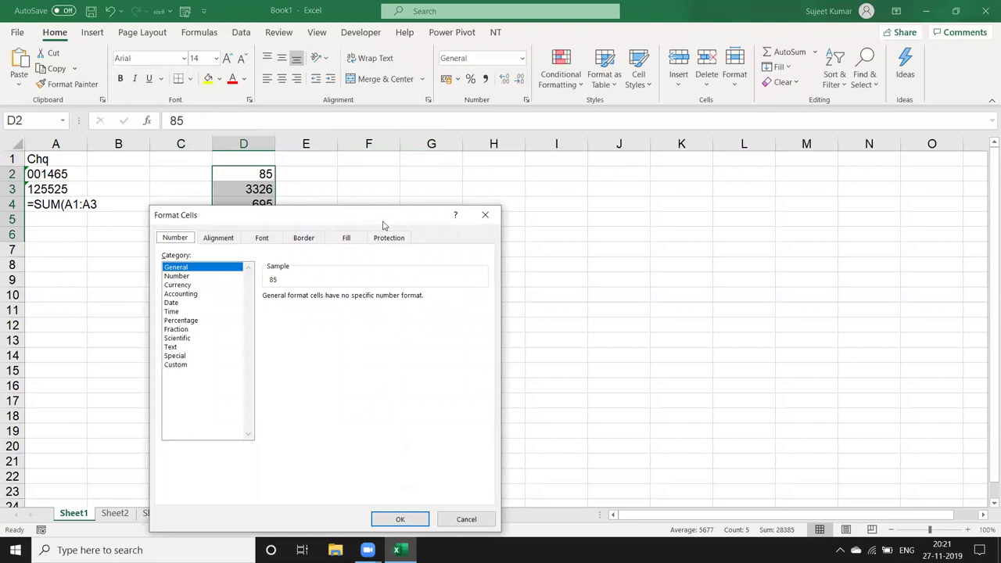
drag(384, 224, 653, 181)
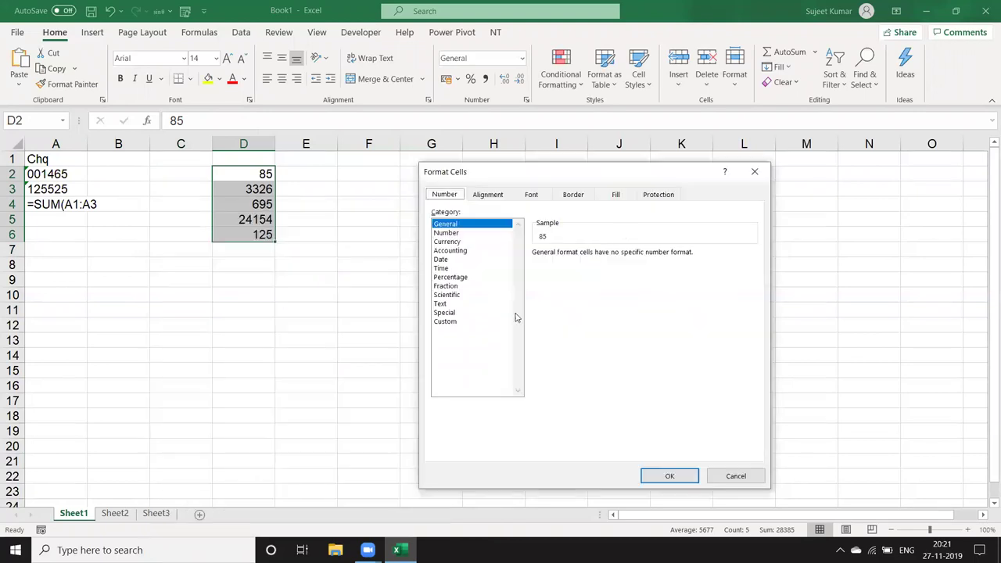
click(445, 322)
double_click(553, 265)
text(000000)
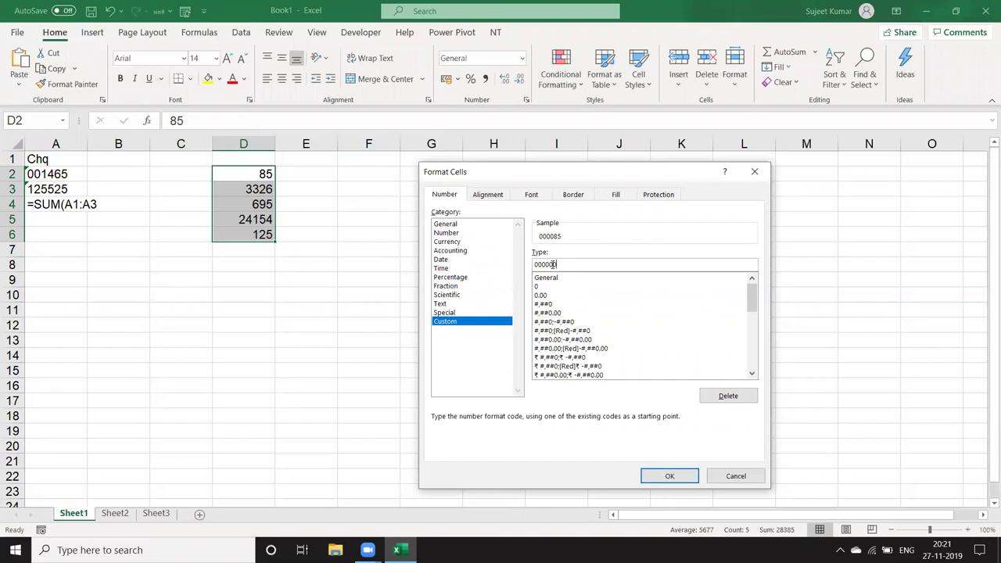
key(Return)
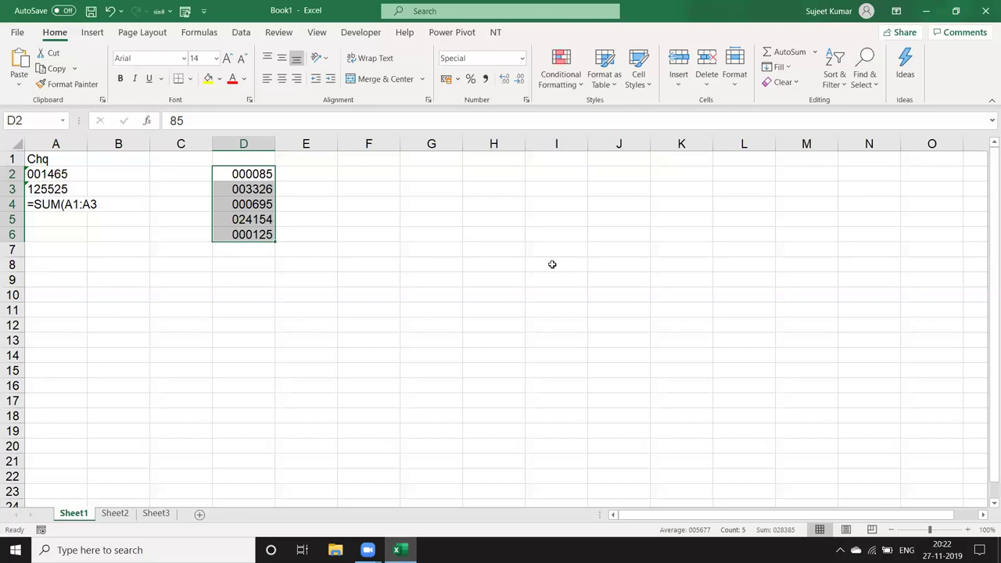
key(Up)
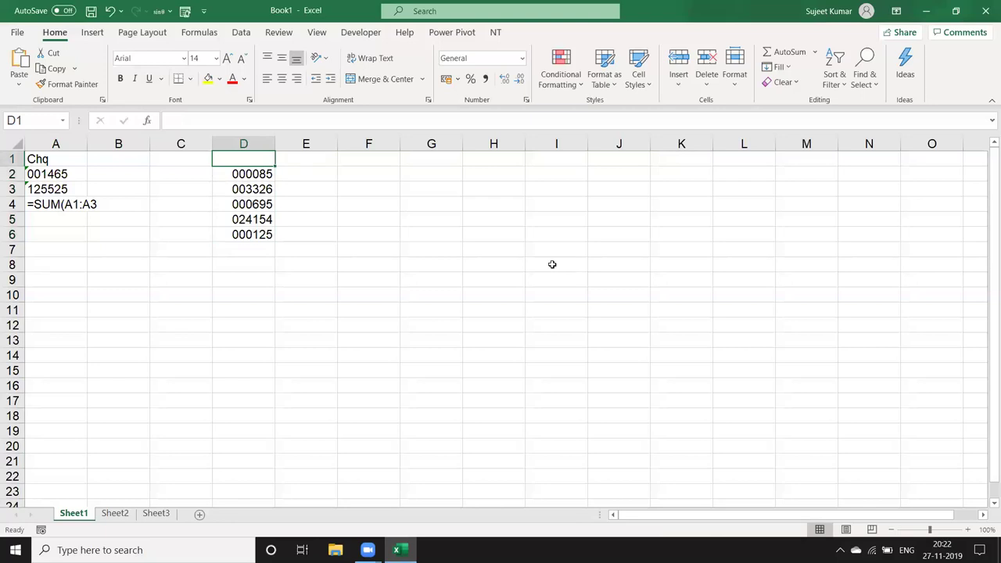
key(Down)
key(F2)
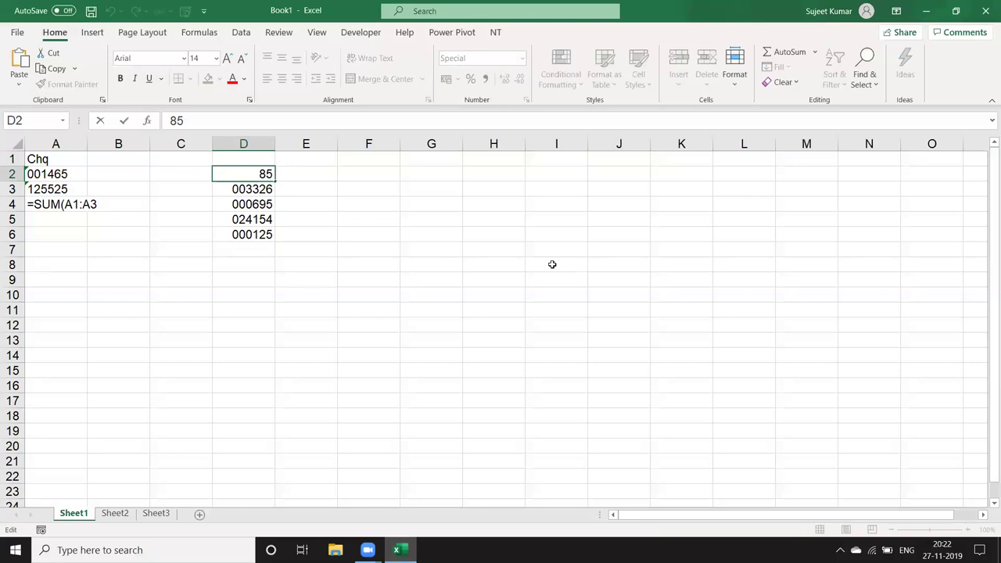
key(Escape)
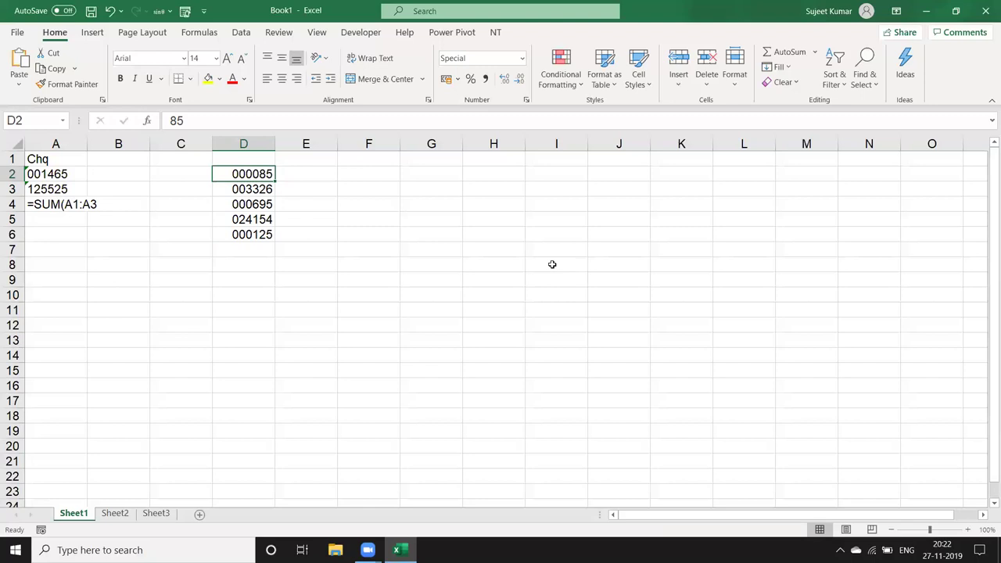
Step: Enter 000085 as text in G2 and ignore its number-stored-as-text error
key(Right)
key(Right)
key(Right)
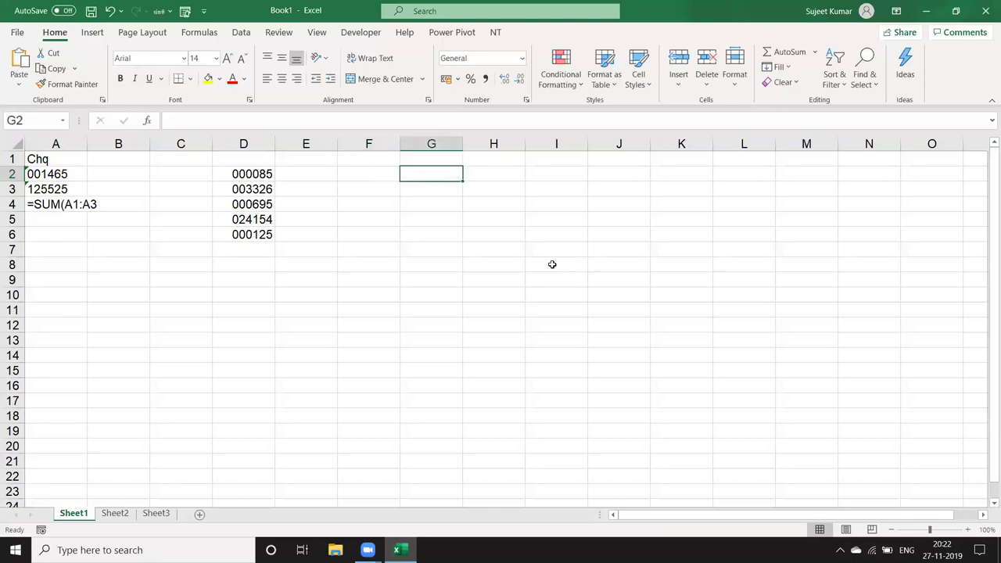
text('0000085)
key(Return)
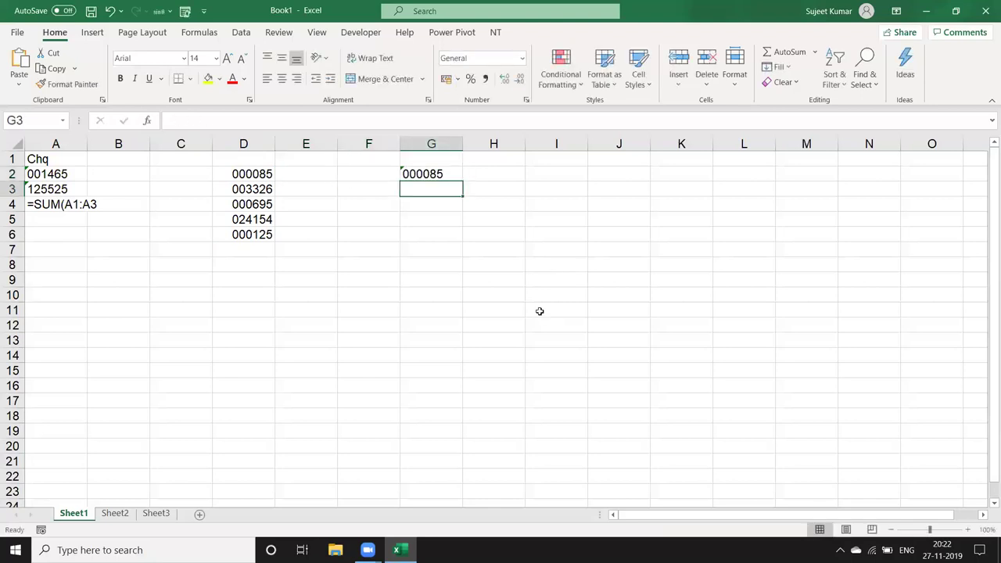
click(442, 173)
click(384, 172)
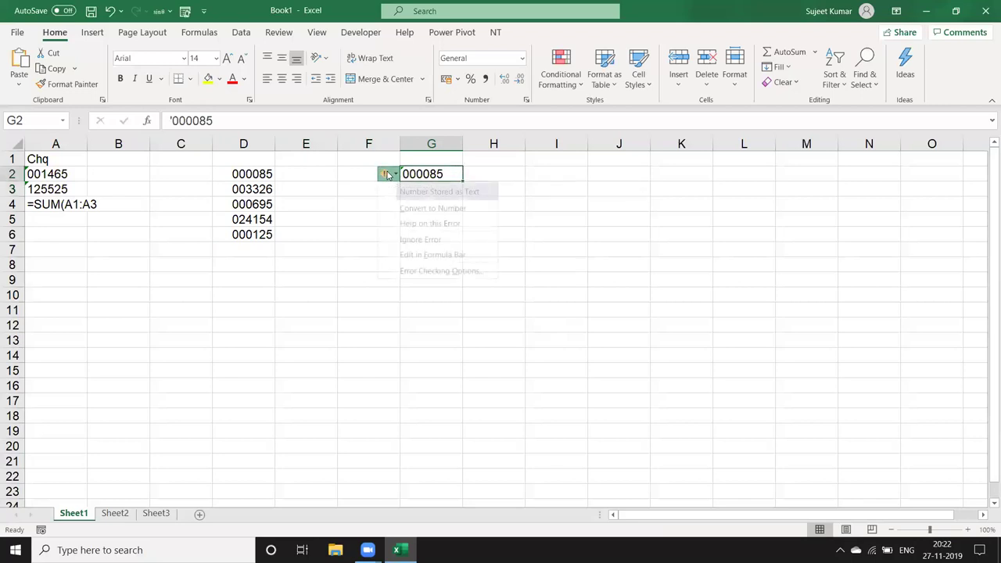
click(416, 239)
click(379, 229)
Step: Compare the column D numbers with G2 and start a formula in F3 referencing D2
drag(258, 174, 259, 249)
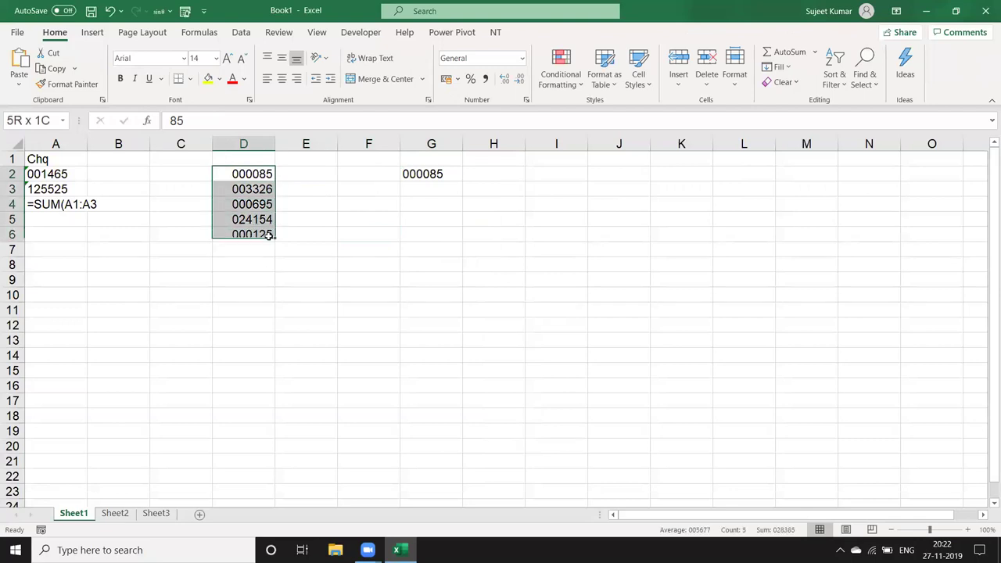
drag(418, 173, 428, 185)
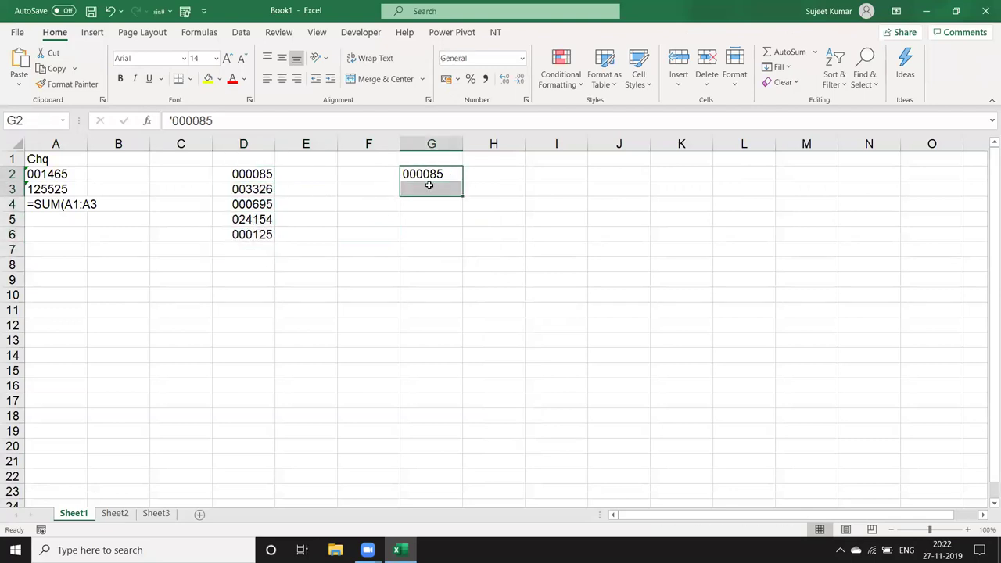
click(365, 193)
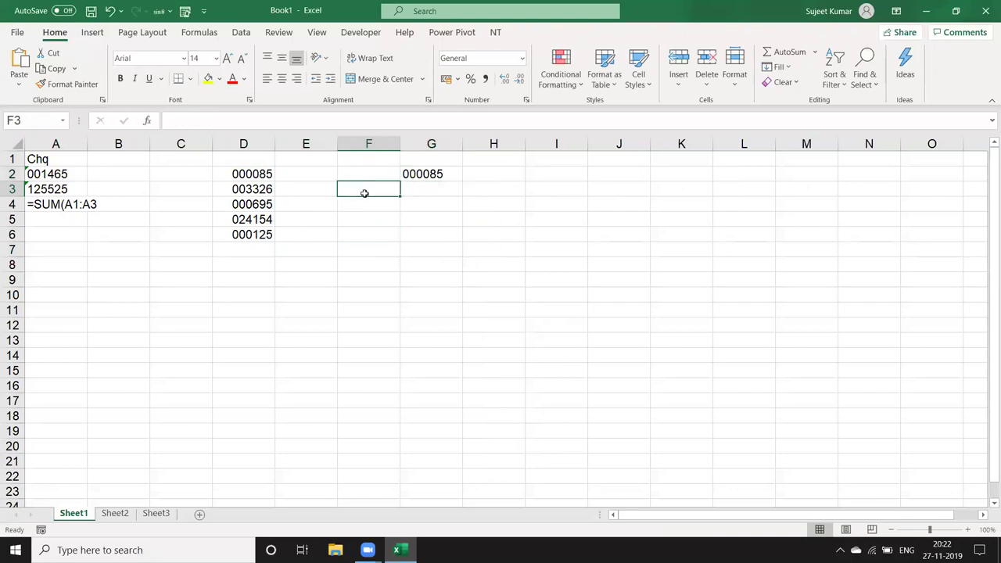
text(=)
key(Left)
key(Up)
key(Left)
Step: Finish =D2=G2 in F3, returning FALSE, and recheck D2 and G2
text(=)
key(Right)
key(Up)
key(Return)
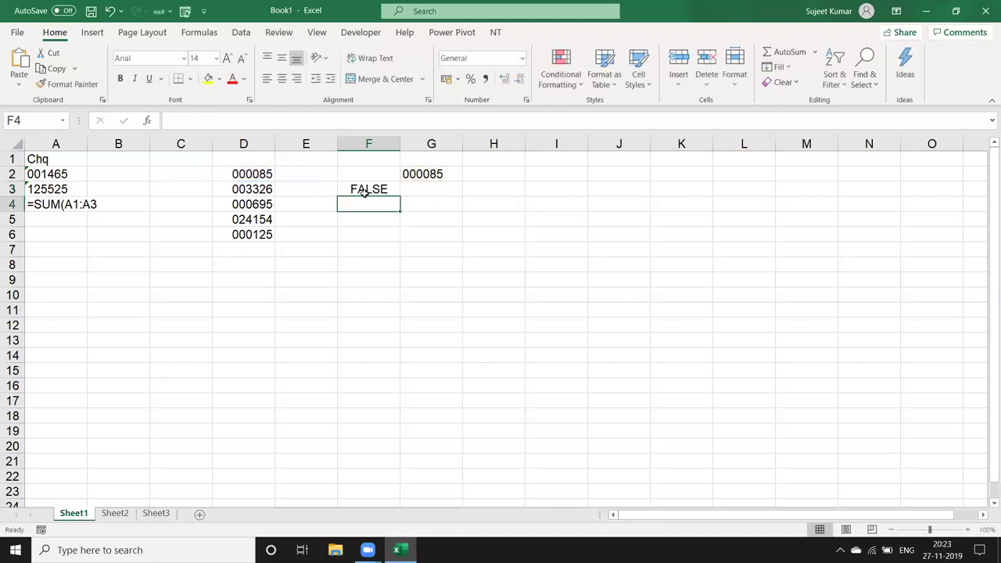
key(Up)
key(Left)
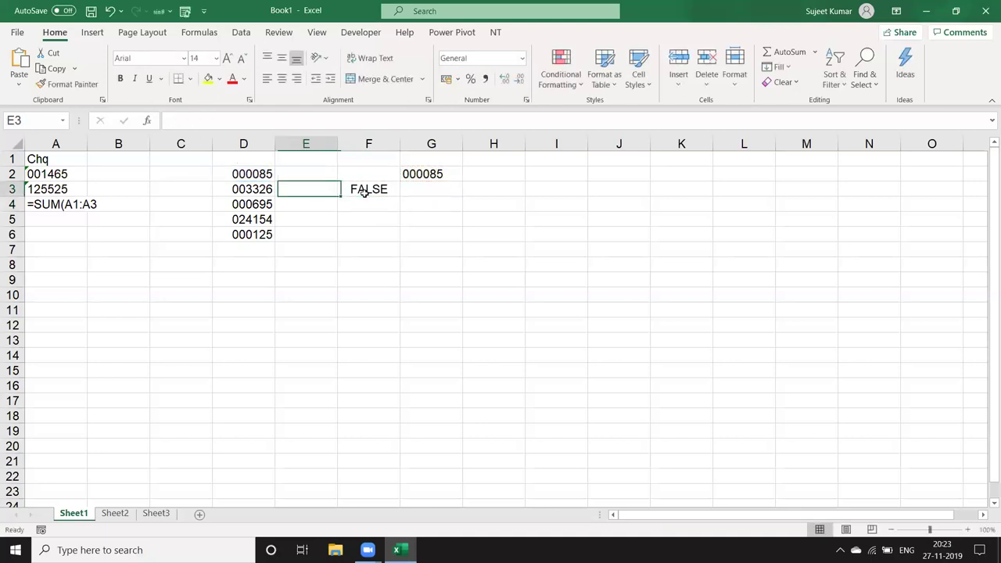
key(Left)
key(Up)
key(Right)
key(Right)
key(Right)
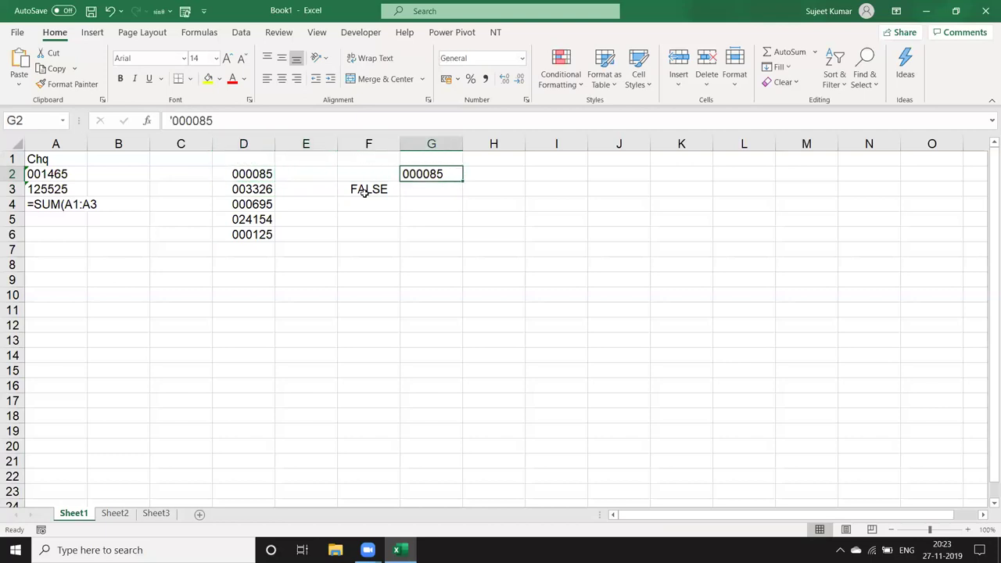
Step: Set D2:D6 back to General so they show 85, 3326, 695, 24154, 125
key(Left)
key(Left)
key(Left)
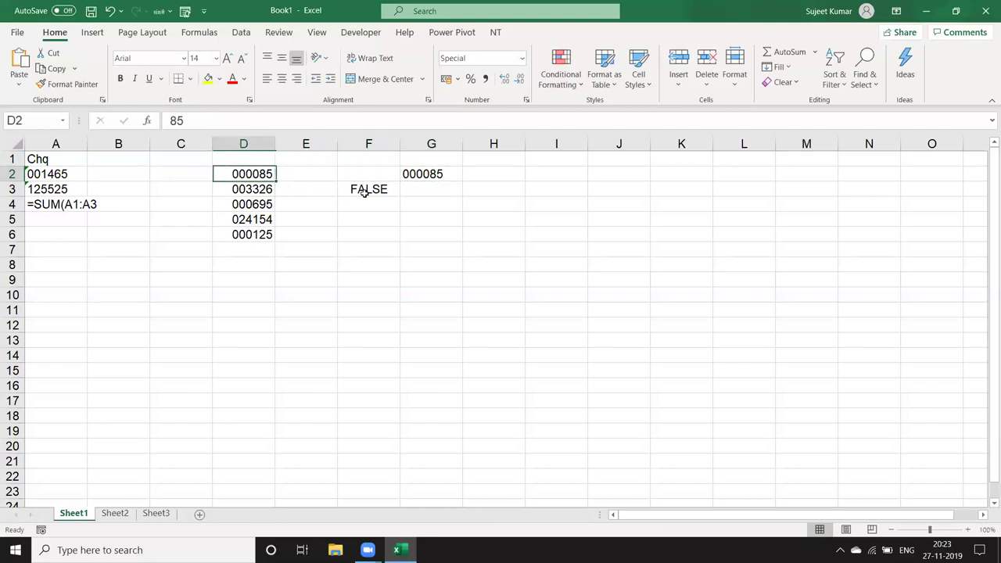
key(ctrl+shift+Down)
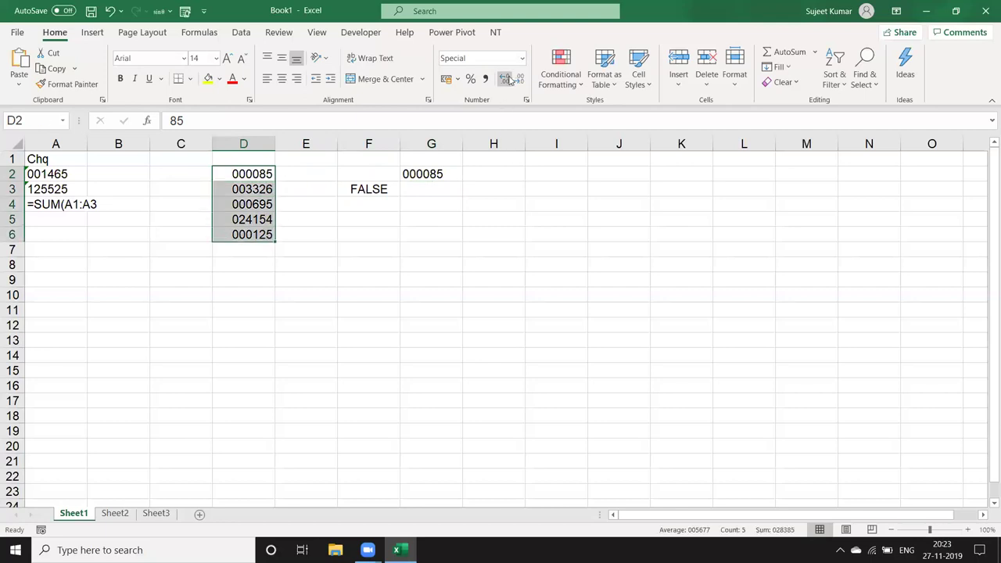
click(521, 59)
click(480, 80)
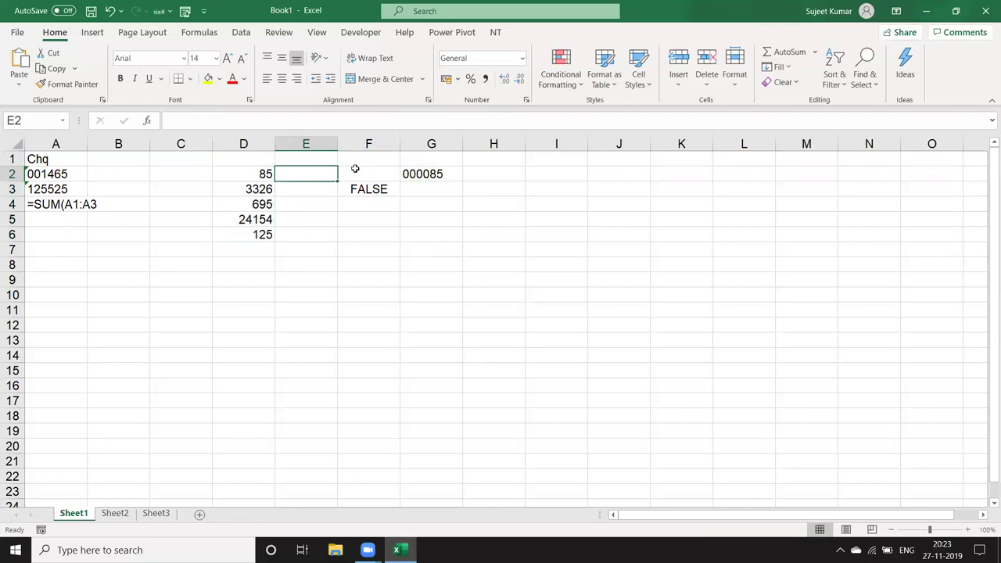
Step: Clear F2:F4 and enter =TEXT(D2,"000000") in E2
drag(352, 172, 362, 206)
key(Delete)
key(Left)
text(=te)
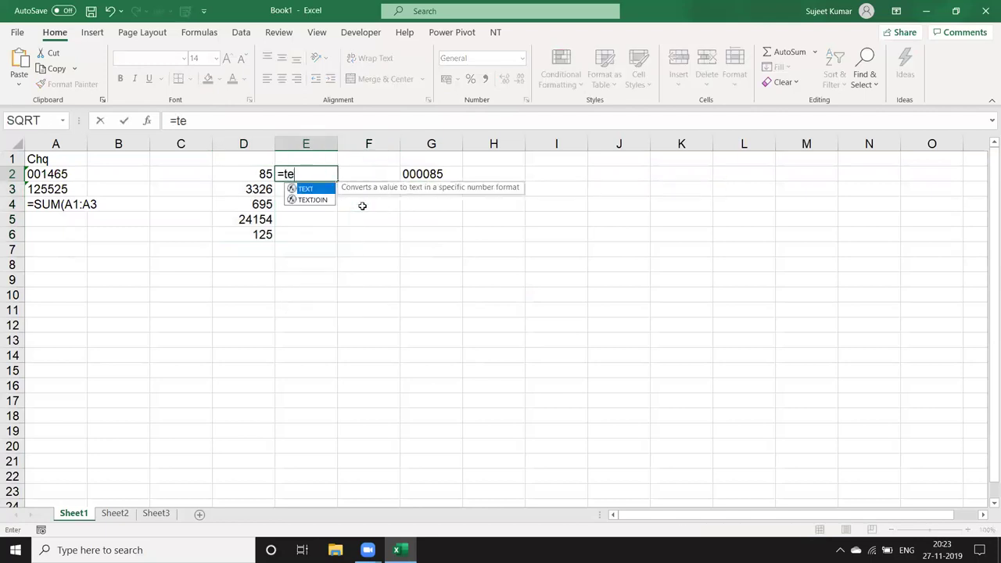
key(Tab)
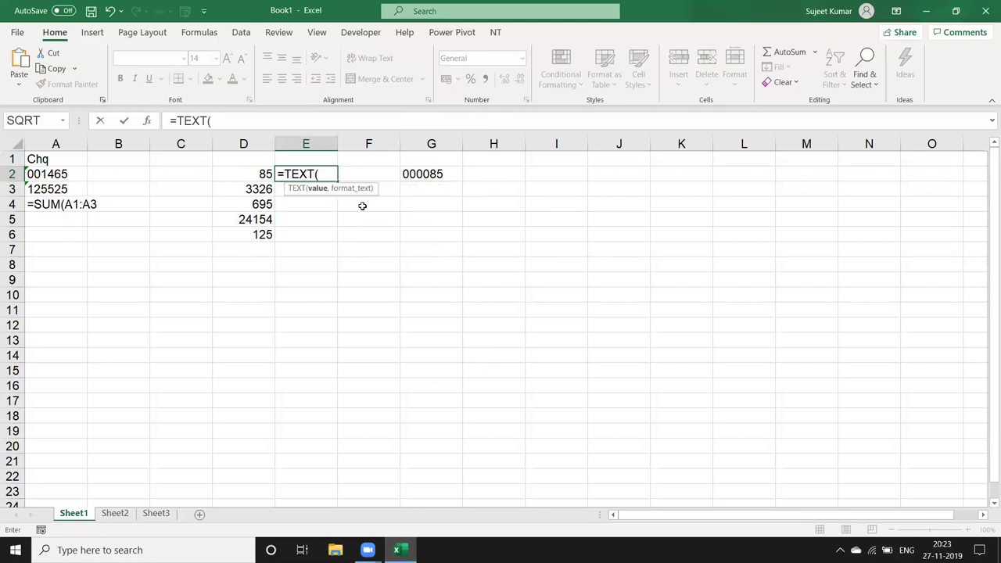
key(Left)
text(,)
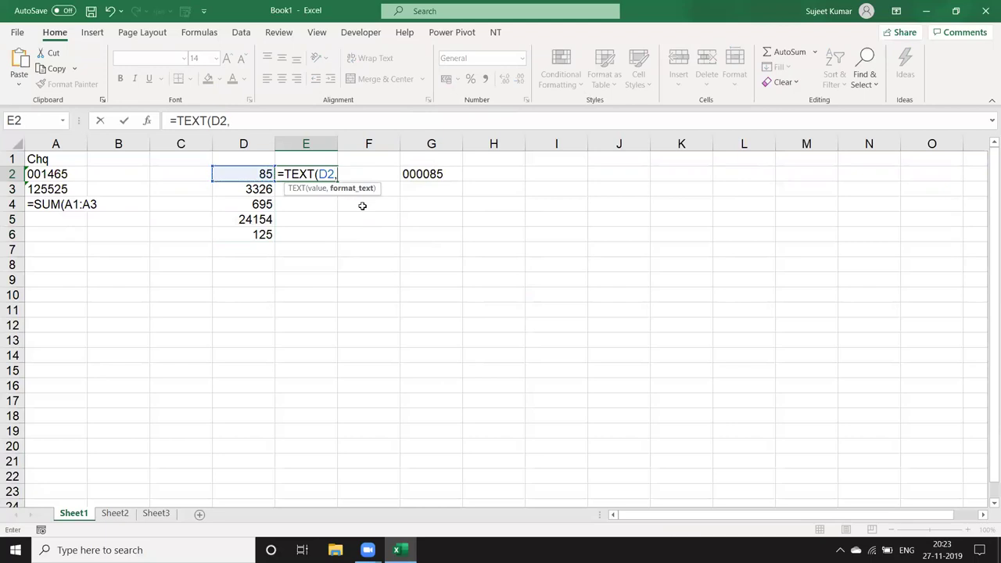
text("000000"))
key(Return)
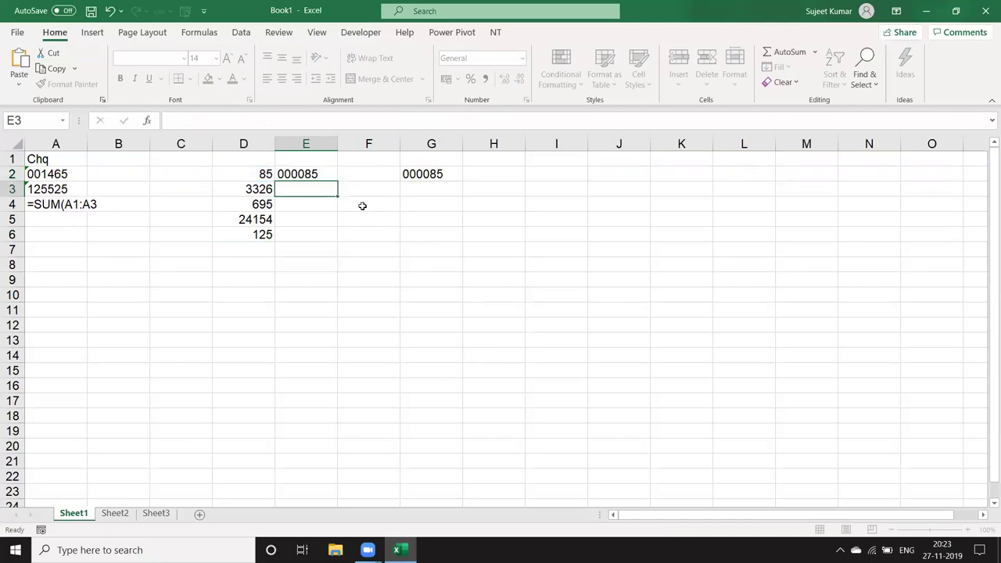
Step: Fill the TEXT formula down E2:E6 to show 000085 through 000125
key(Left)
key(Down)
key(Down)
key(Down)
key(Right)
key(shift+Up)
key(shift+Up)
key(shift+Up)
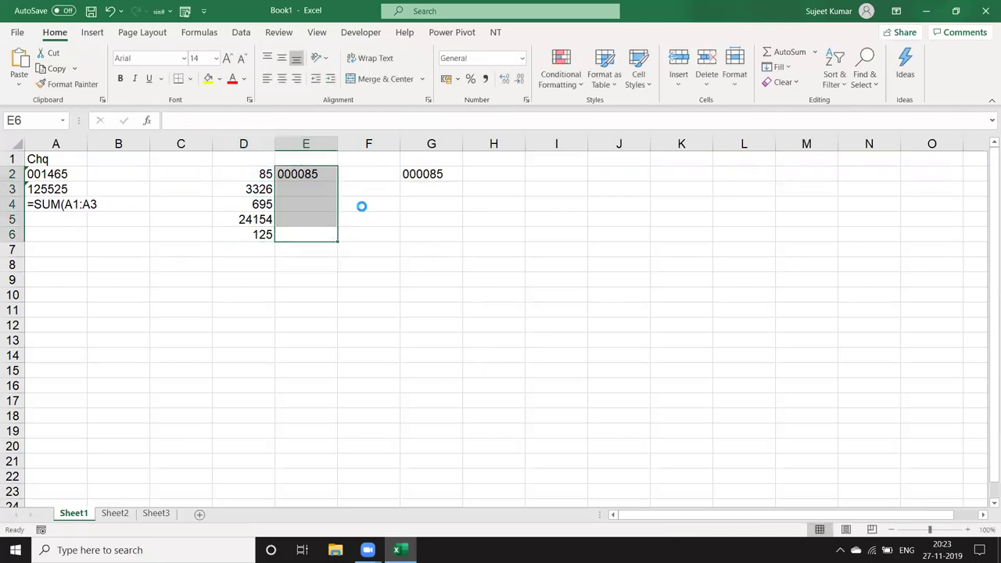
key(ctrl+d)
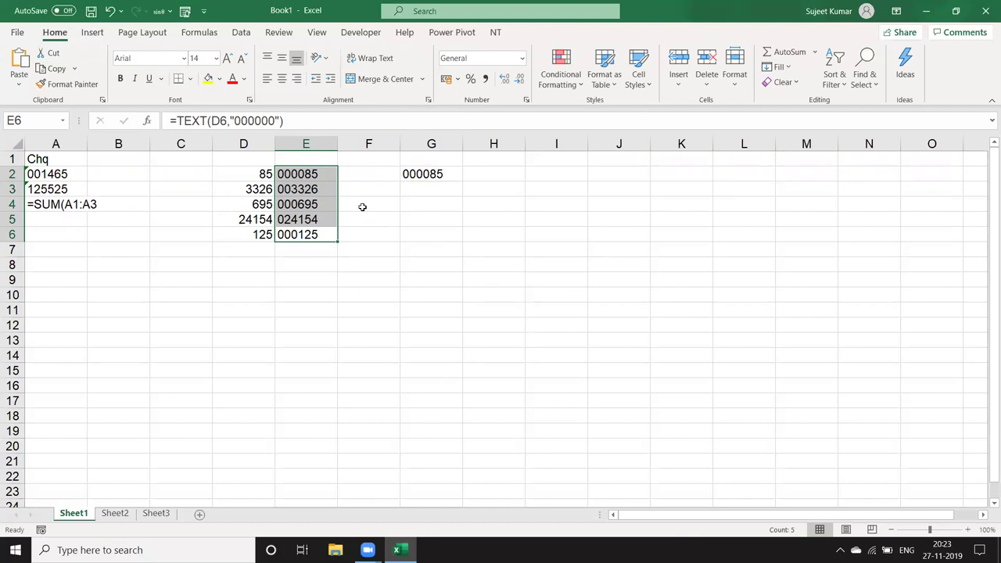
Step: Enter =E2=G2 in F3, comparing the TEXT result with G2 to get TRUE
key(Right)
key(Up)
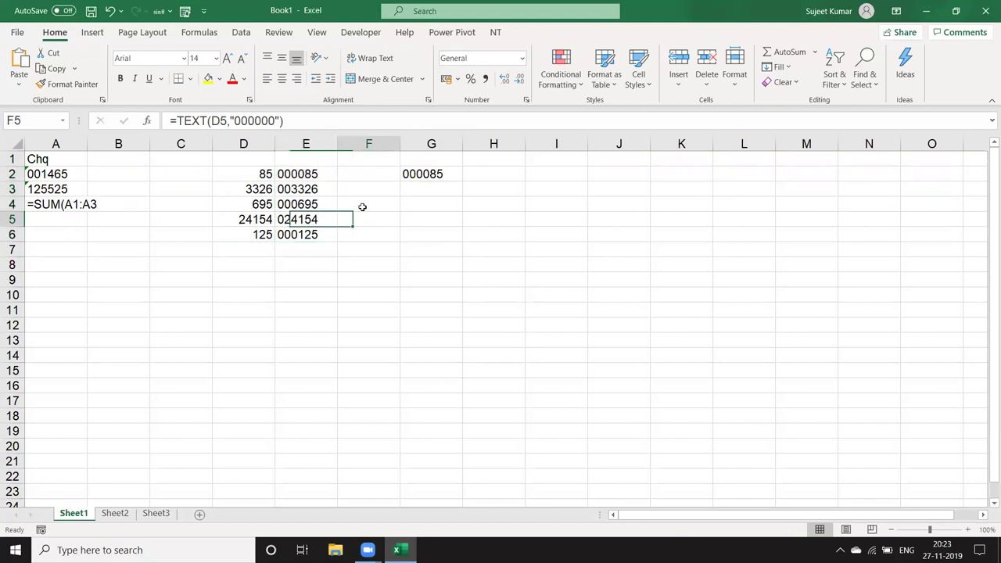
key(Up)
key(Up)
text(=)
key(Left)
key(Up)
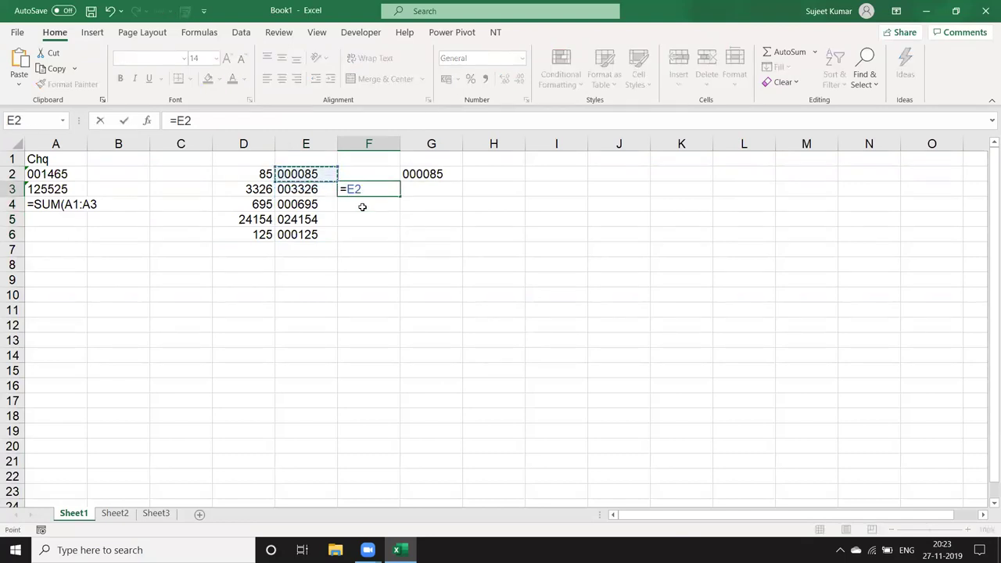
text(=)
key(Right)
key(Right)
key(Up)
key(Left)
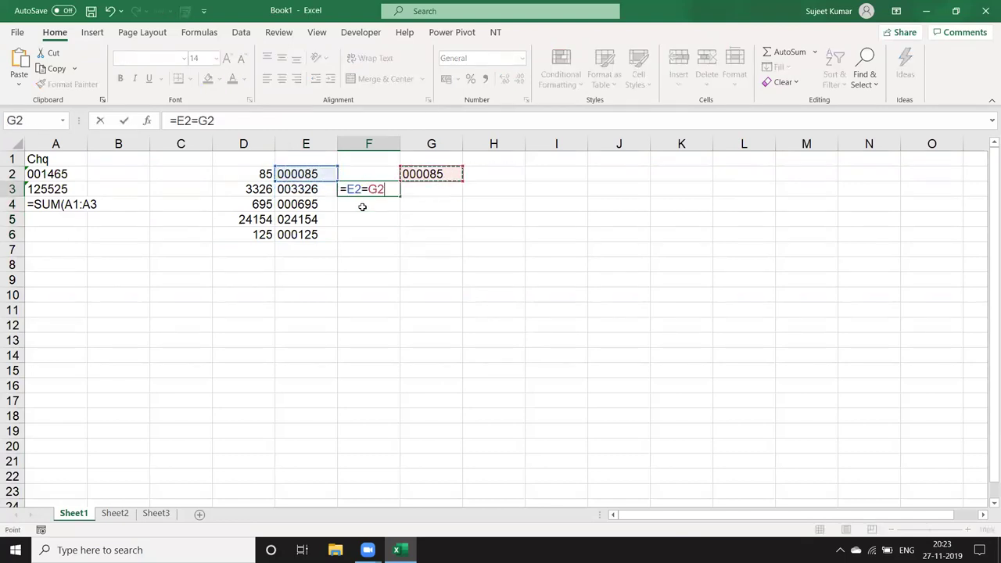
key(Return)
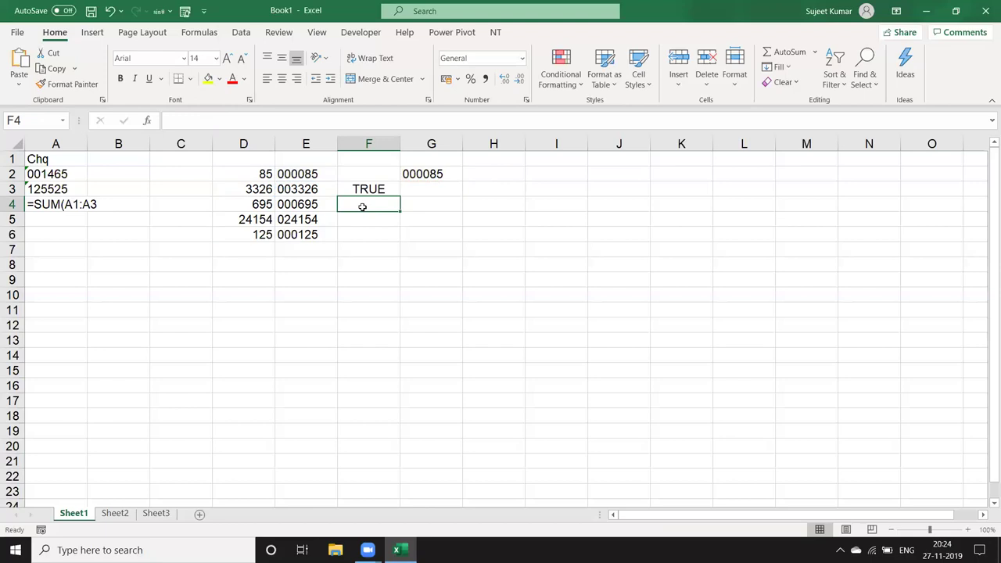
click(365, 184)
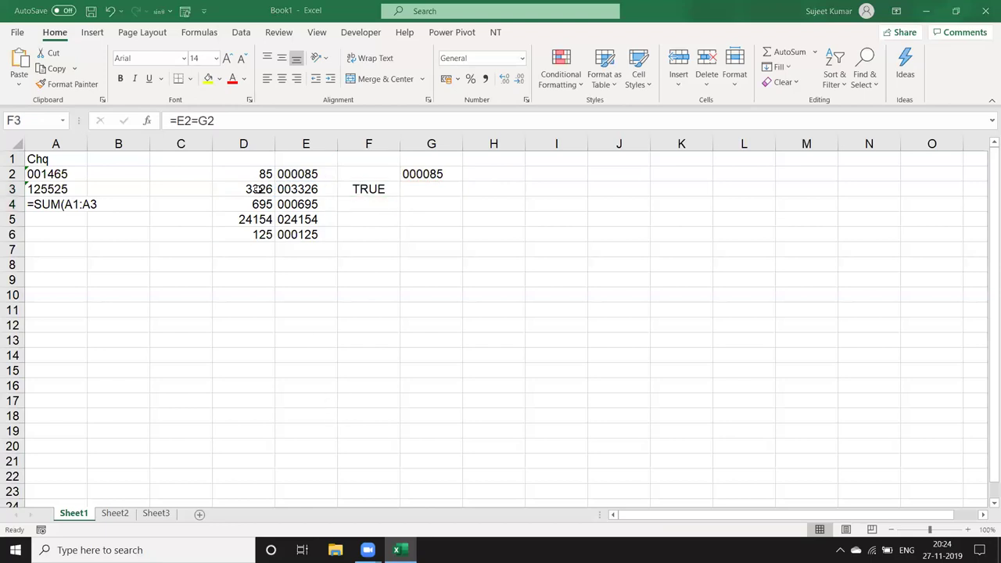
Step: Enter the Mobile heading in H1 and a ten-digit mobile number in H2
click(491, 157)
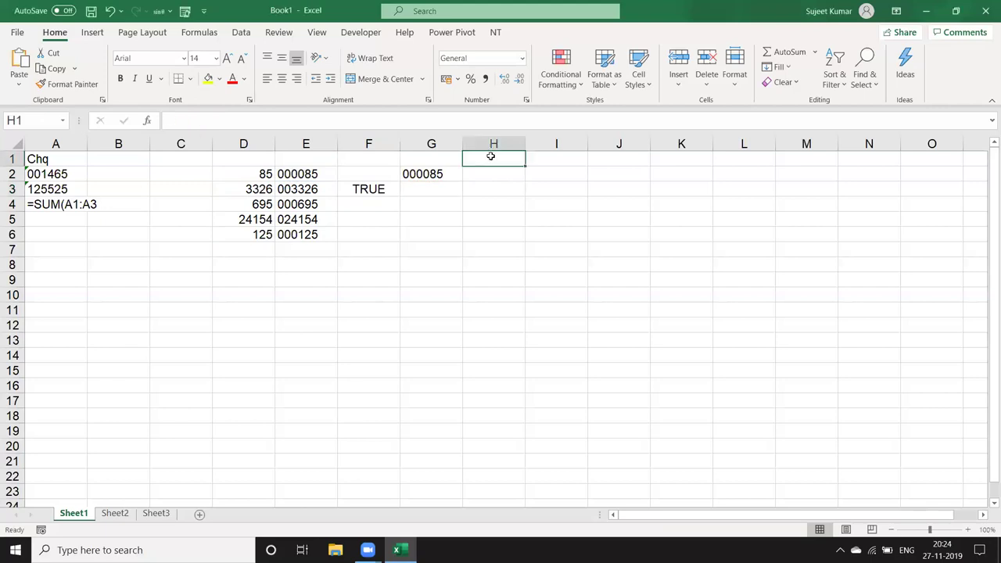
text(Chq)
key(BackSpace)
key(BackSpace)
key(BackSpace)
text(Mobil)
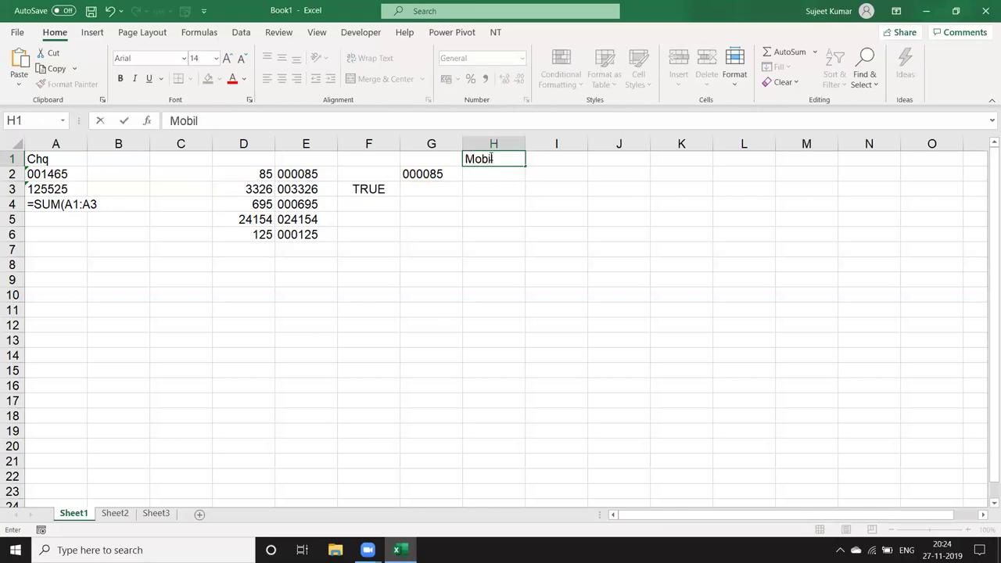
text(e)
key(Return)
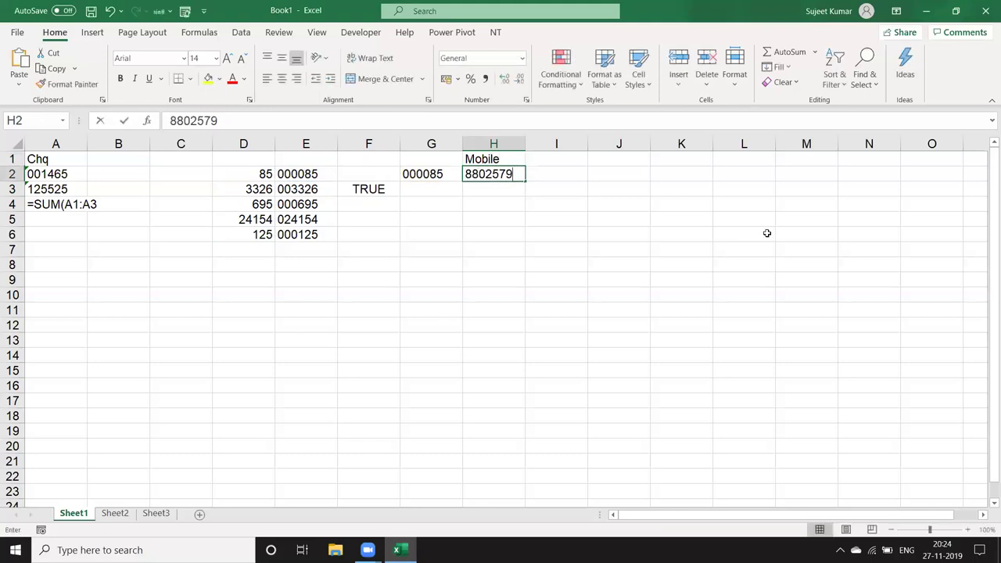
key(Return)
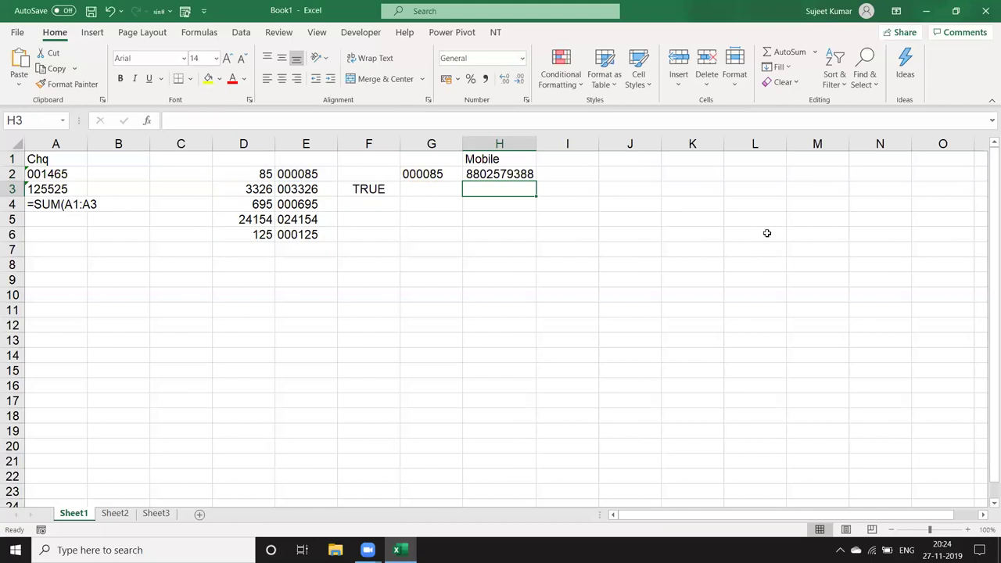
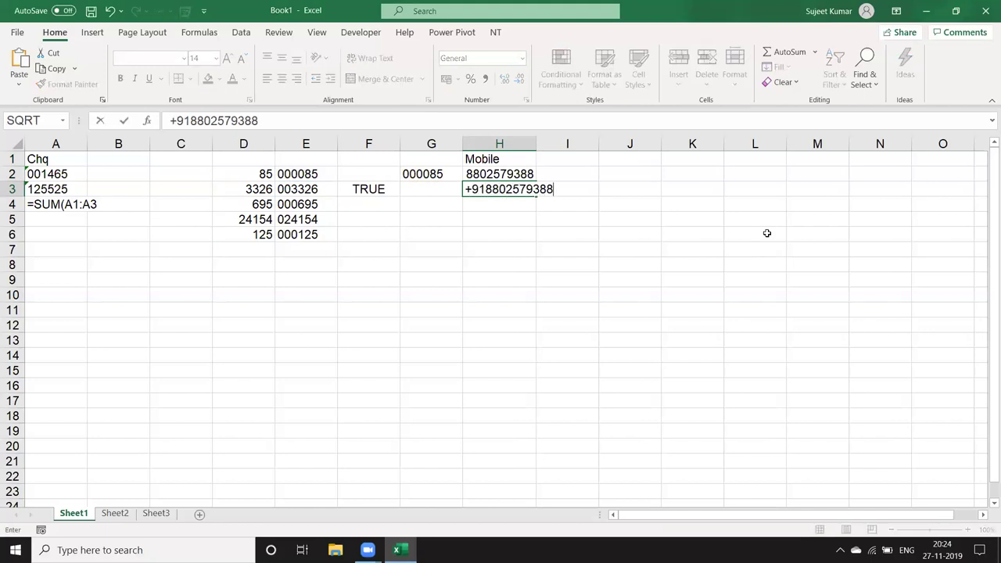
Step: Try the +91-prefixed number in H3, clear its scientific-notation result, then select down from H2
key(Return)
key(End)
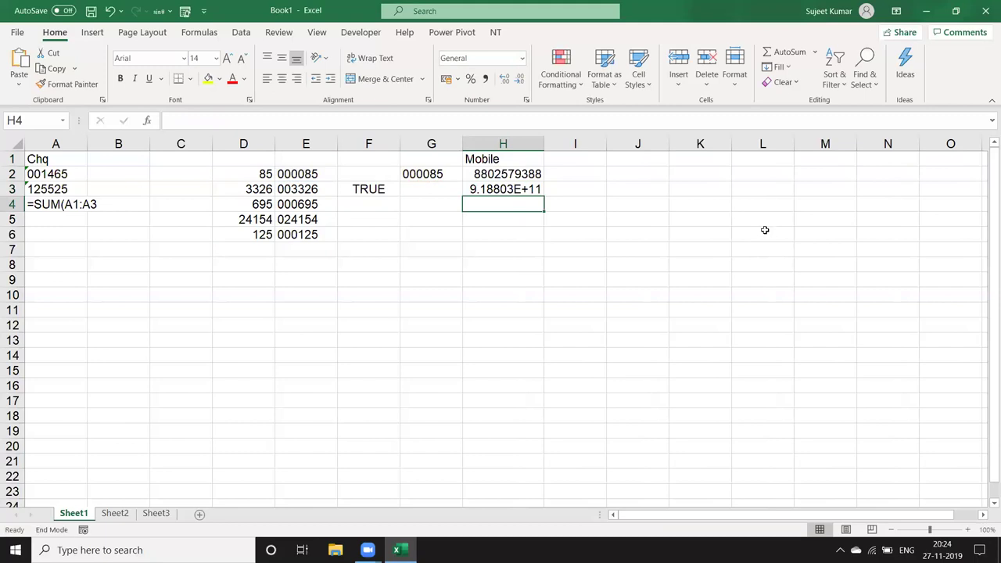
key(Up)
key(Delete)
key(Up)
key(shift+Down)
key(shift+Down)
key(shift+Down)
key(shift+Down)
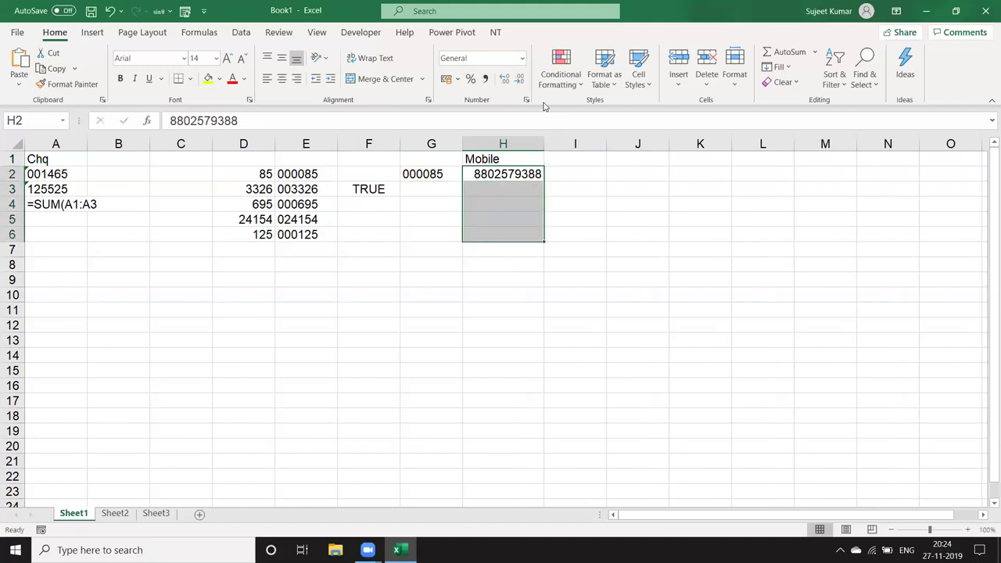
click(527, 100)
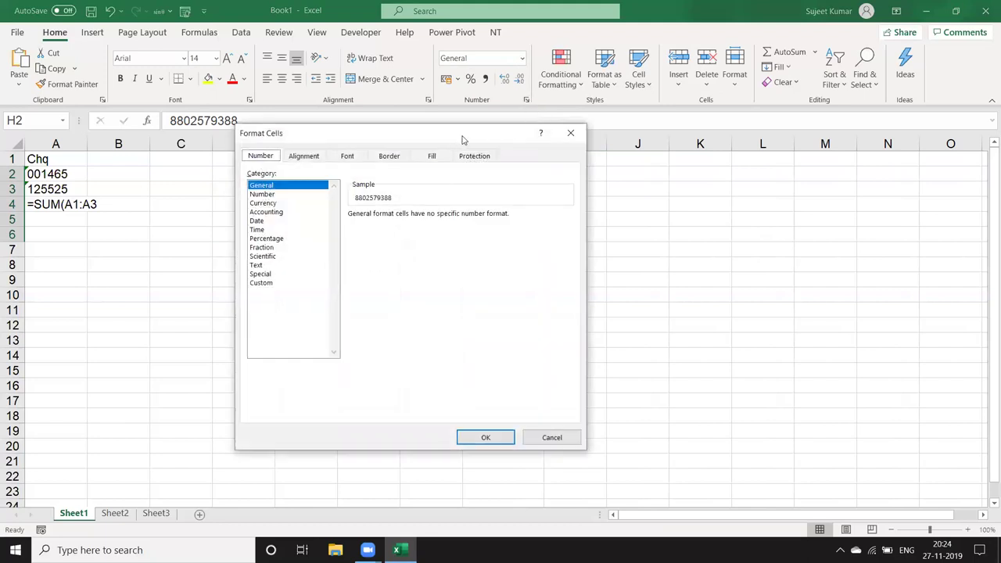
drag(461, 139, 772, 128)
click(579, 274)
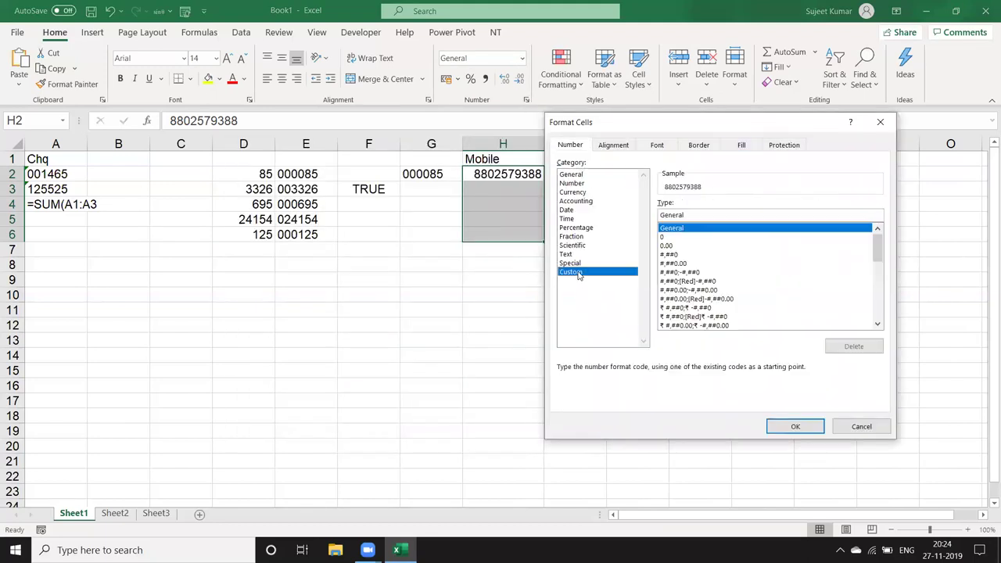
double_click(667, 214)
text(+9)
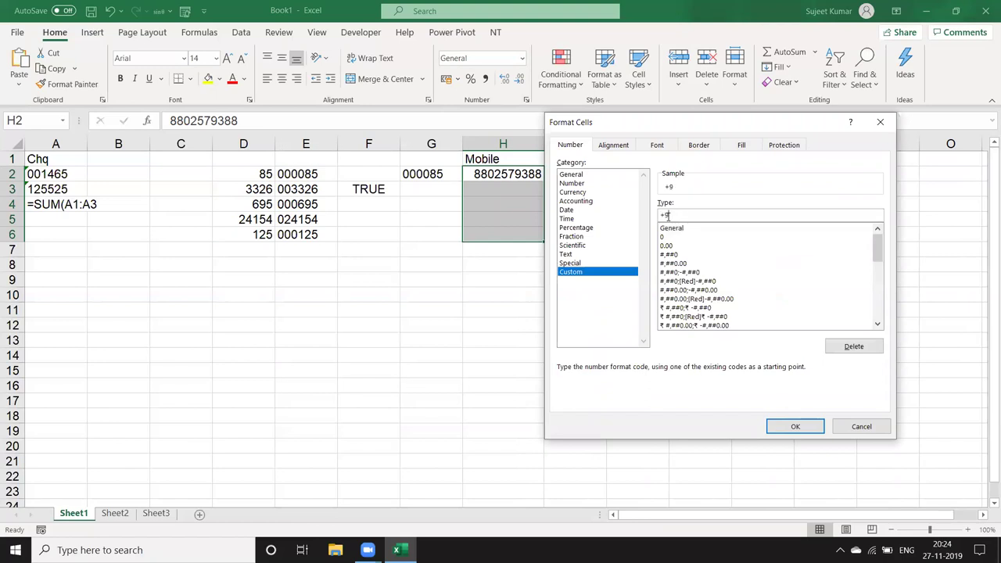
text(1)
text( 0000000000)
key(Return)
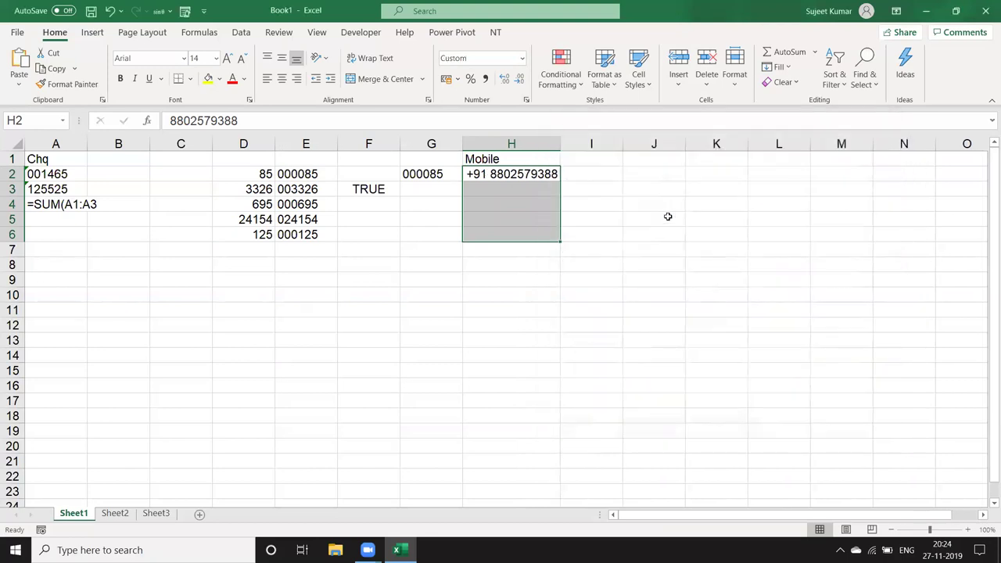
Step: Enter 8588 in H3 and compare its zero-padded display with H2
key(Down)
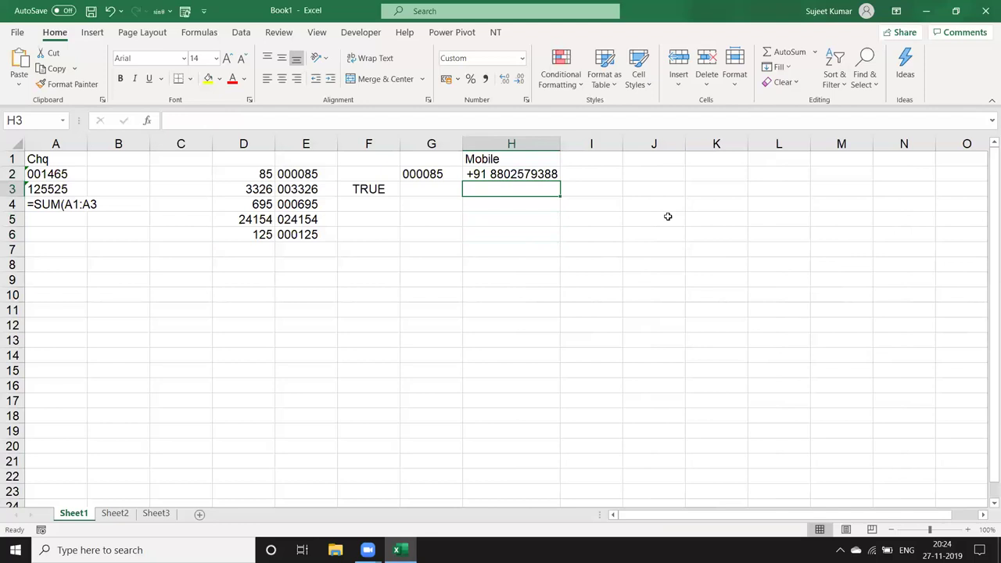
text(8588)
key(Return)
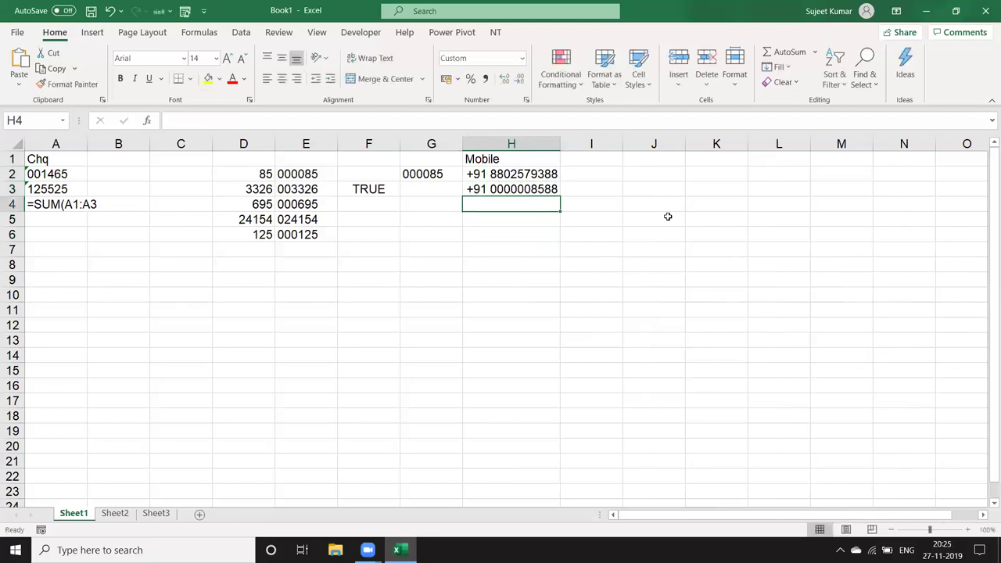
key(Up)
key(Up)
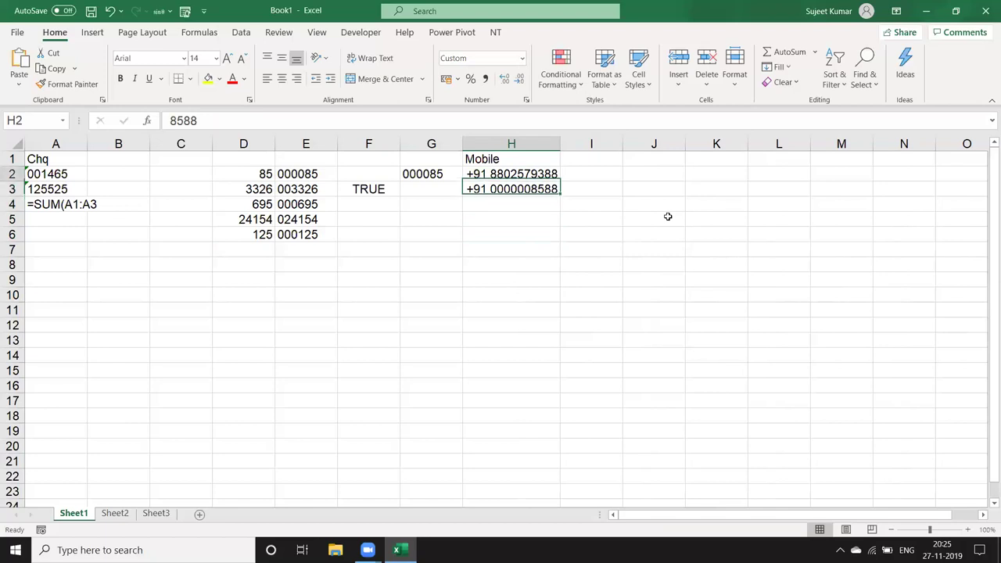
key(Down)
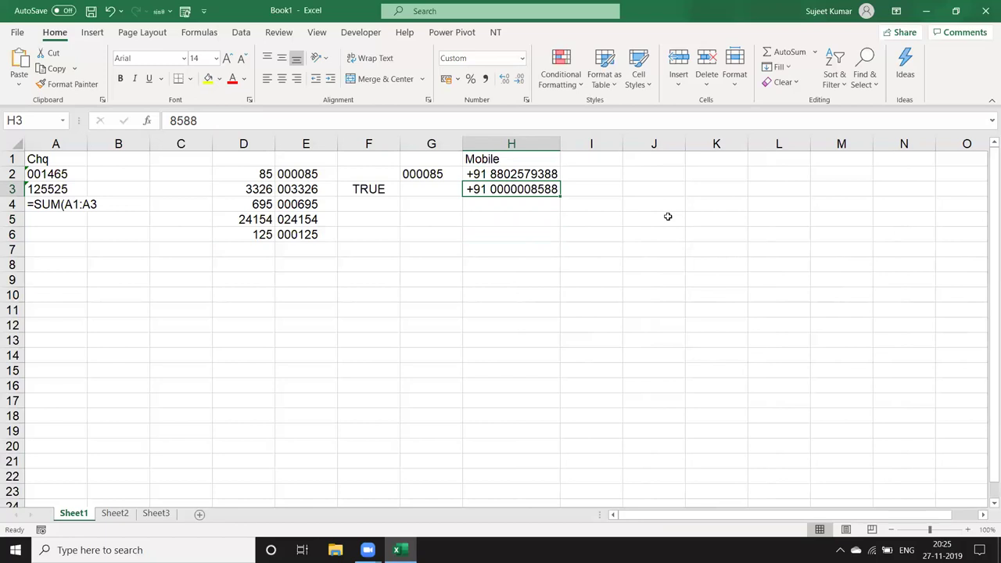
Step: Select H2:H6 and change the custom format's zeros to ########## so 8588 shows as +91 8588
key(Up)
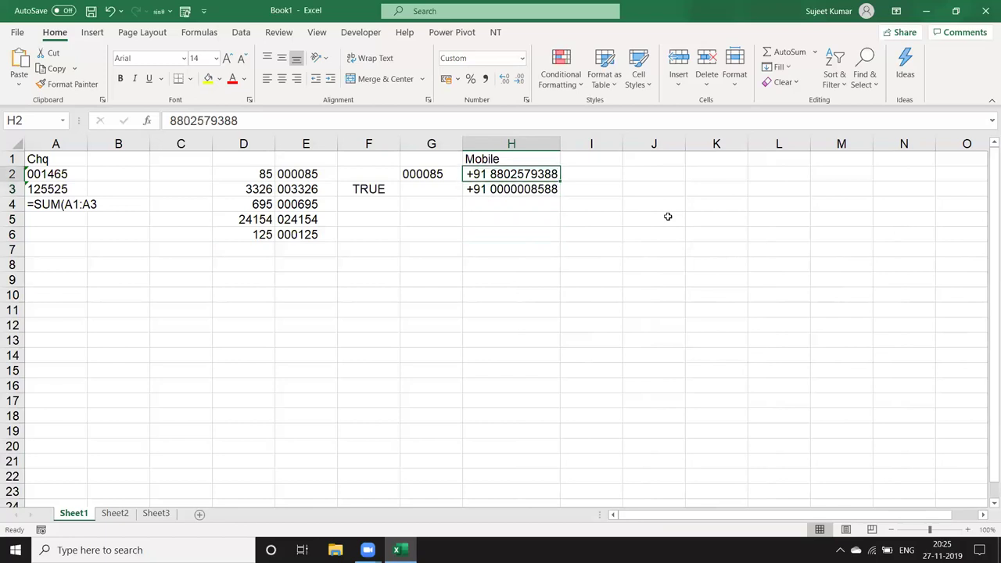
key(shift+Down)
key(shift+Down)
key(shift+Down)
key(shift+Down)
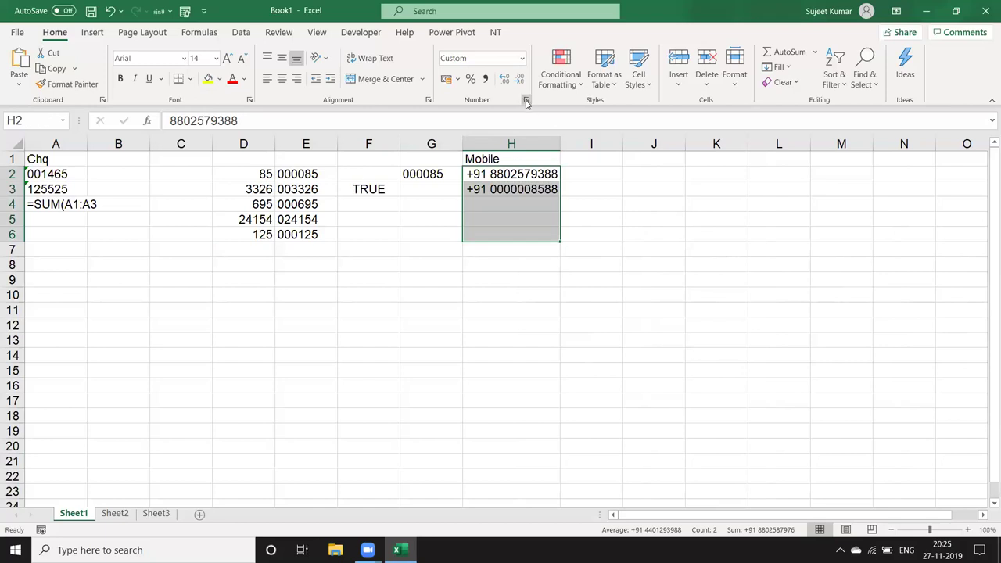
key(ctrl+1)
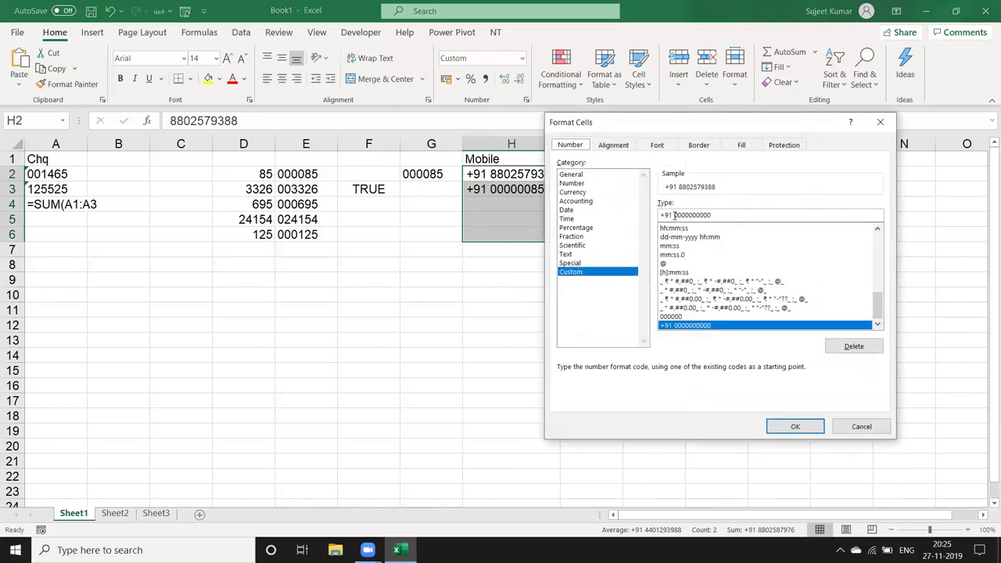
double_click(689, 216)
text(##########)
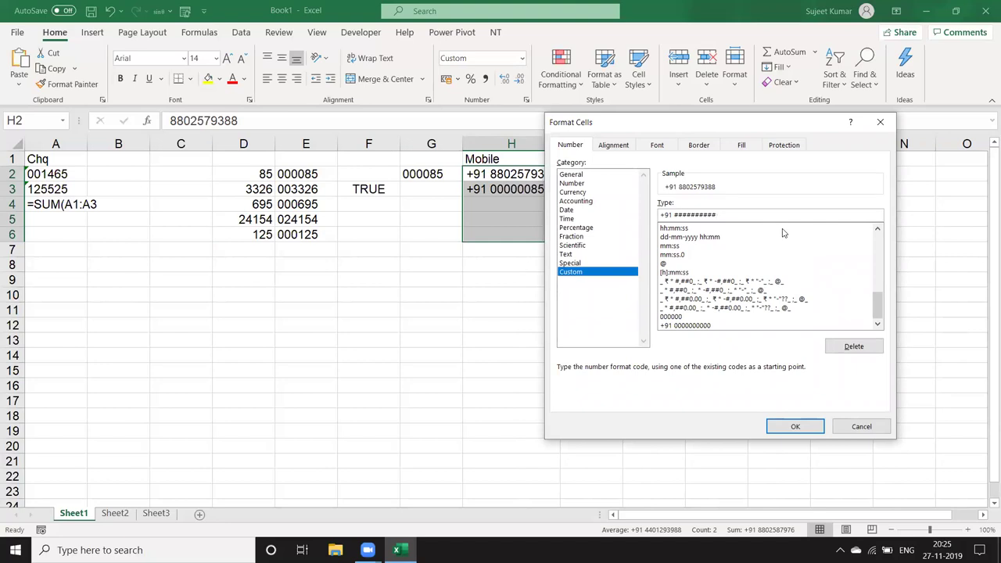
key(Return)
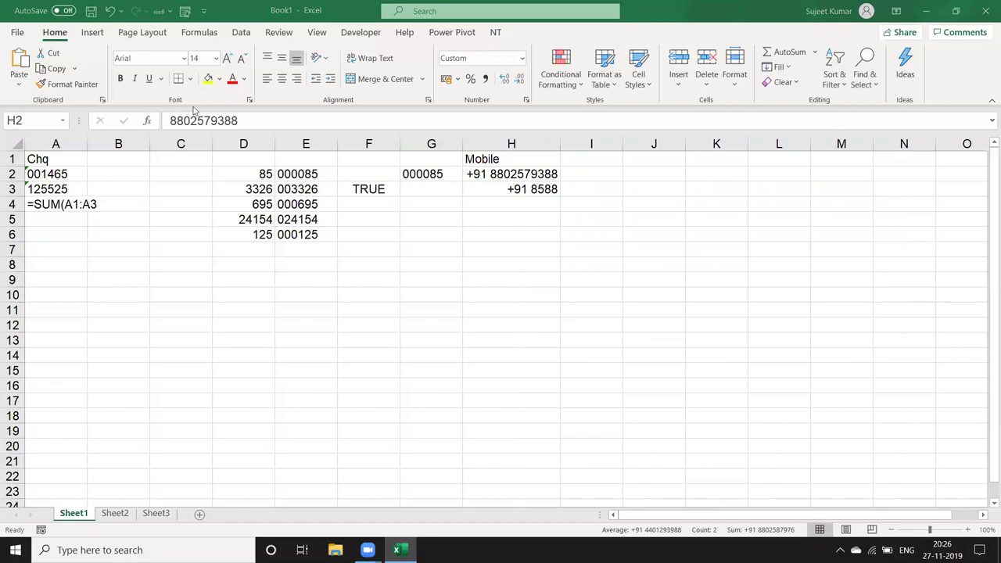
Step: Add an Id heading in cell I1
key(shift+Down)
key(shift+Down)
key(shift+Down)
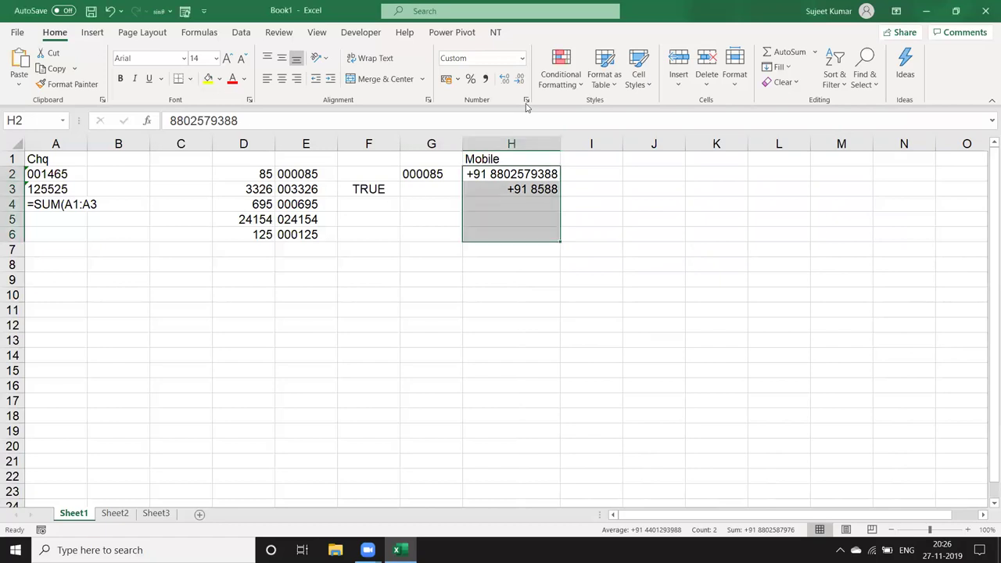
click(527, 100)
key(Return)
click(596, 162)
text(Id)
key(Return)
Step: Apply the custom format ###-###-### to the Id cells below I1
key(shift+Down)
key(shift+Down)
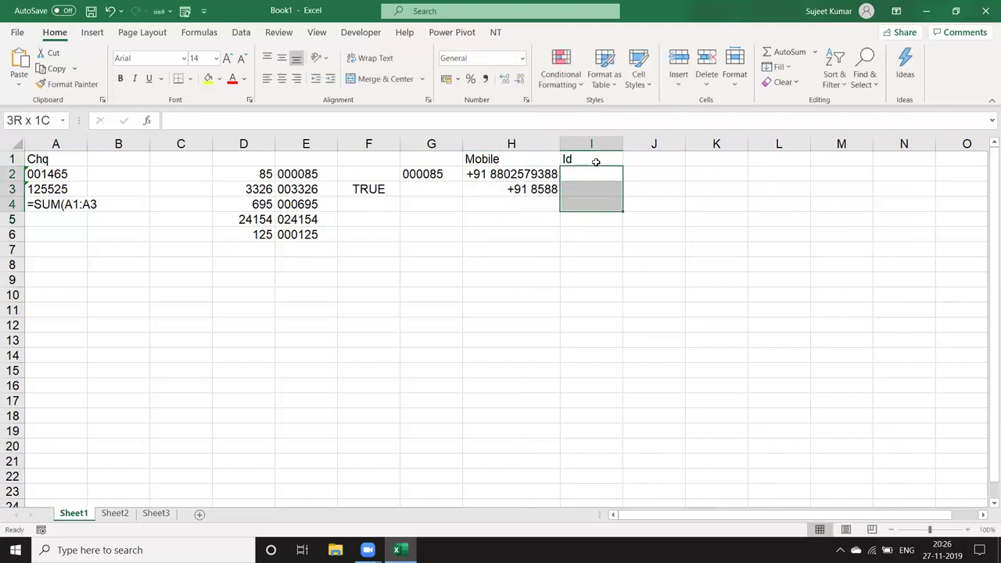
key(shift+Down)
key(shift+Down)
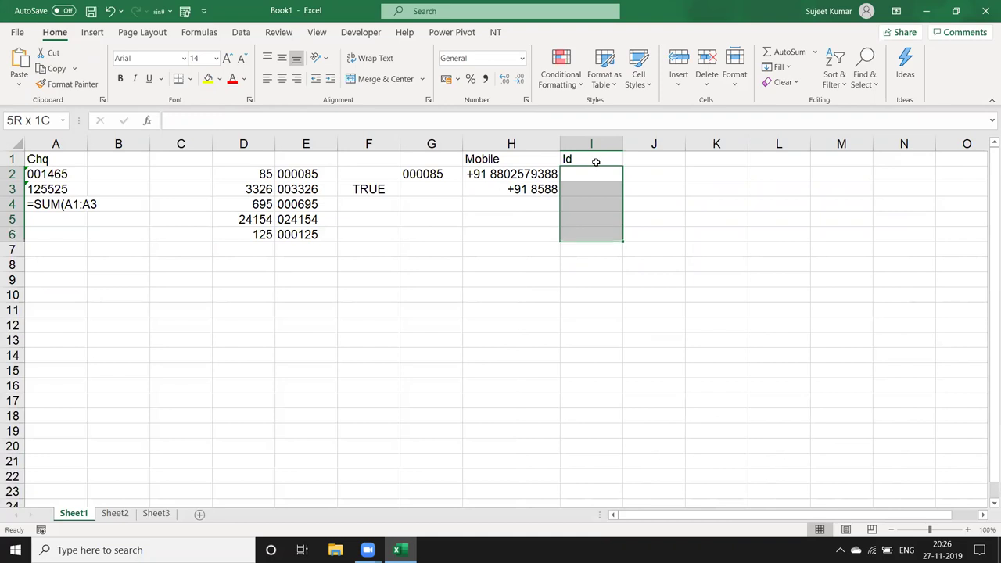
click(526, 101)
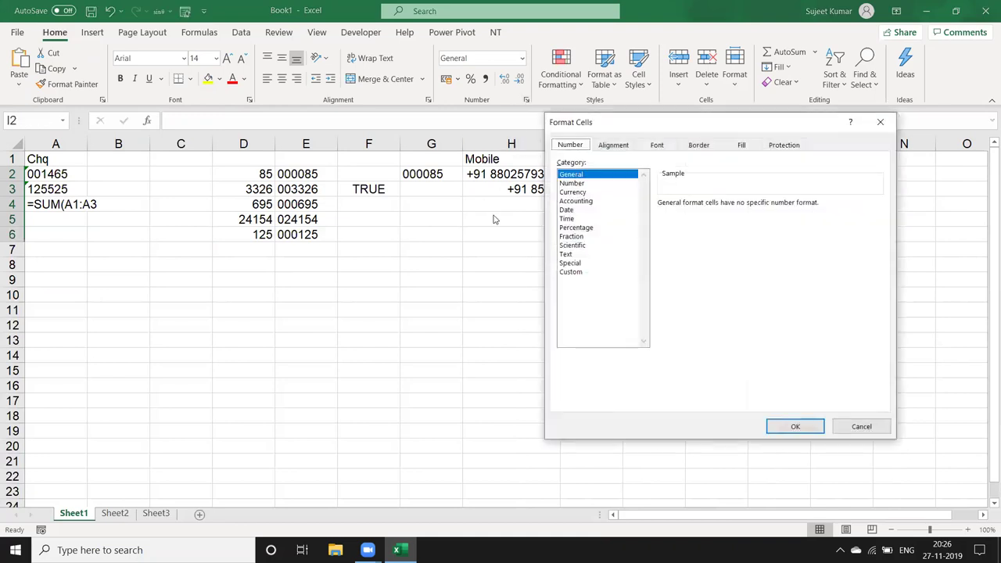
click(586, 272)
double_click(674, 214)
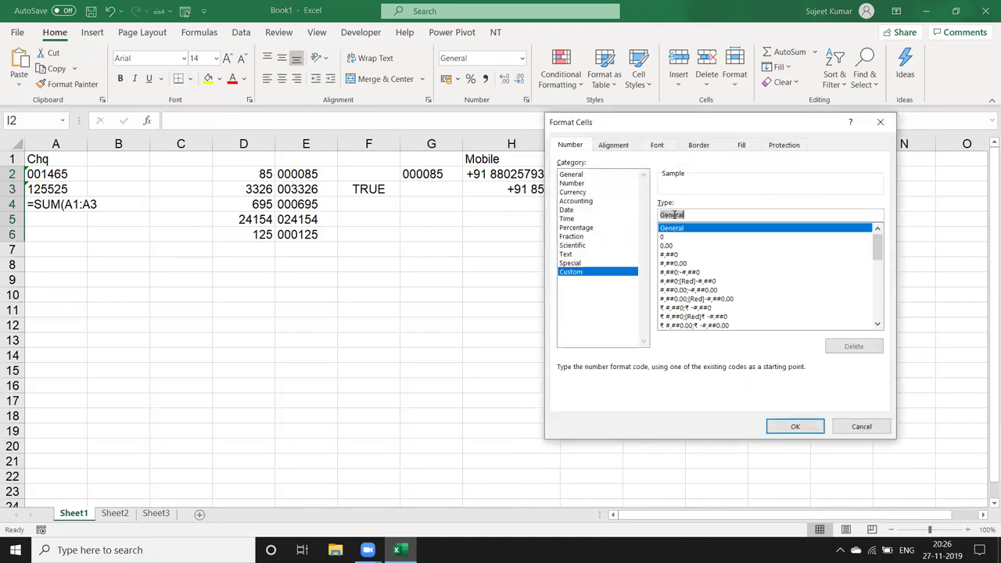
text(###)
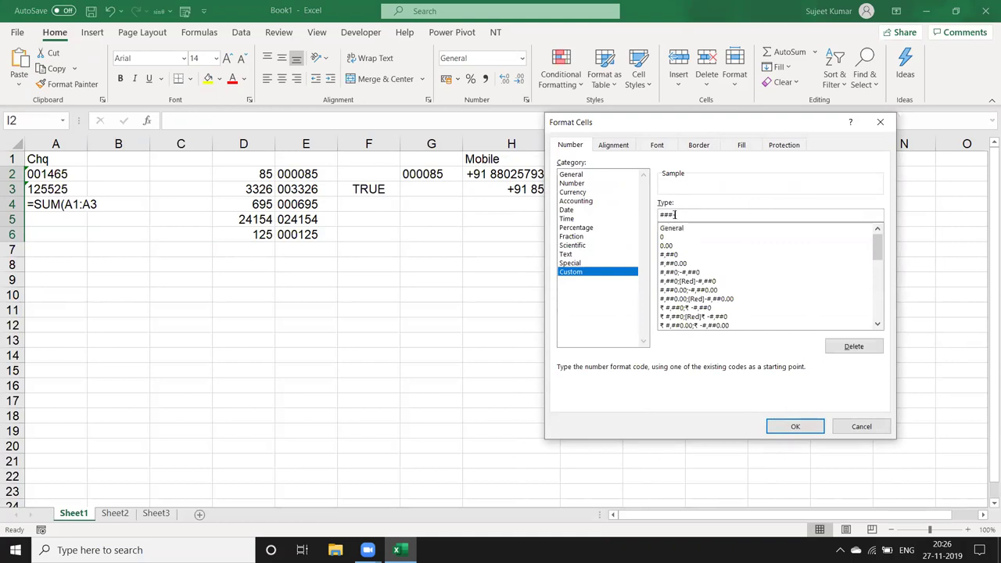
text( ###)
text(###)
key(Return)
Step: Enter an ID number in I2 and autofit column I to display it
key(Up)
key(Down)
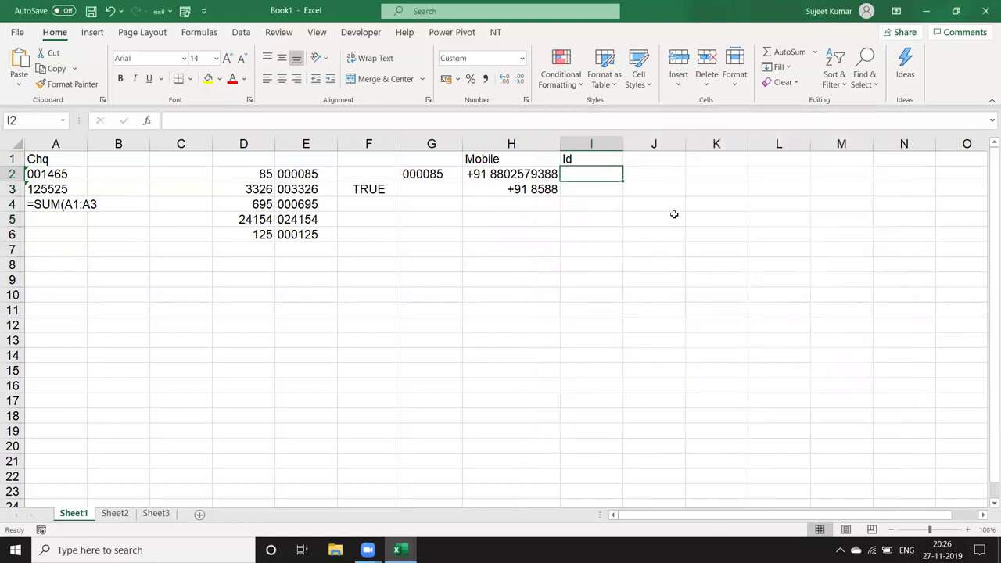
text(123654578)
key(Return)
key(Up)
key(alt+h)
key(o)
key(i)
key(Right)
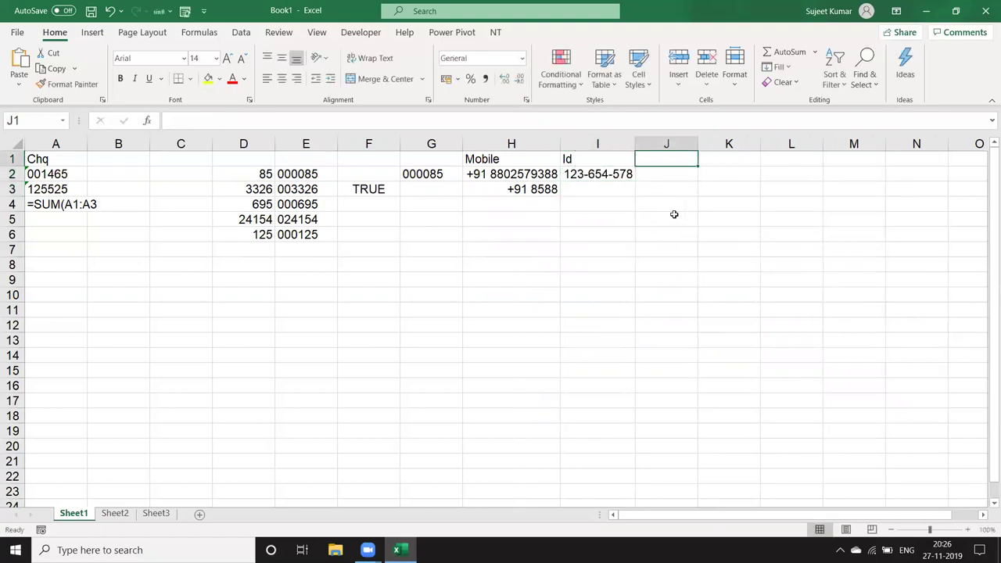
Step: Add a CC heading in J1 and a masked card number as text in J2
text(CC)
key(Return)
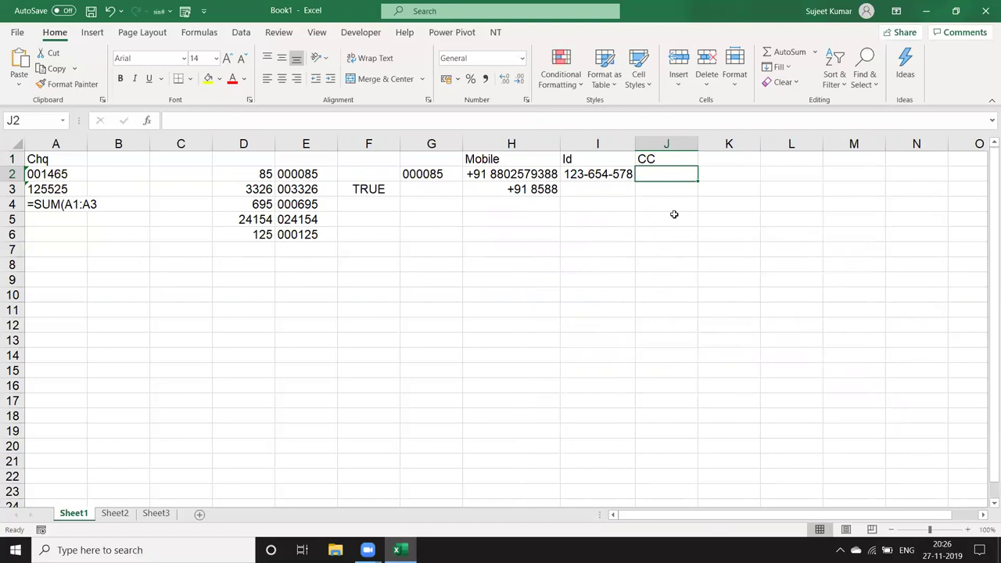
text(4521)
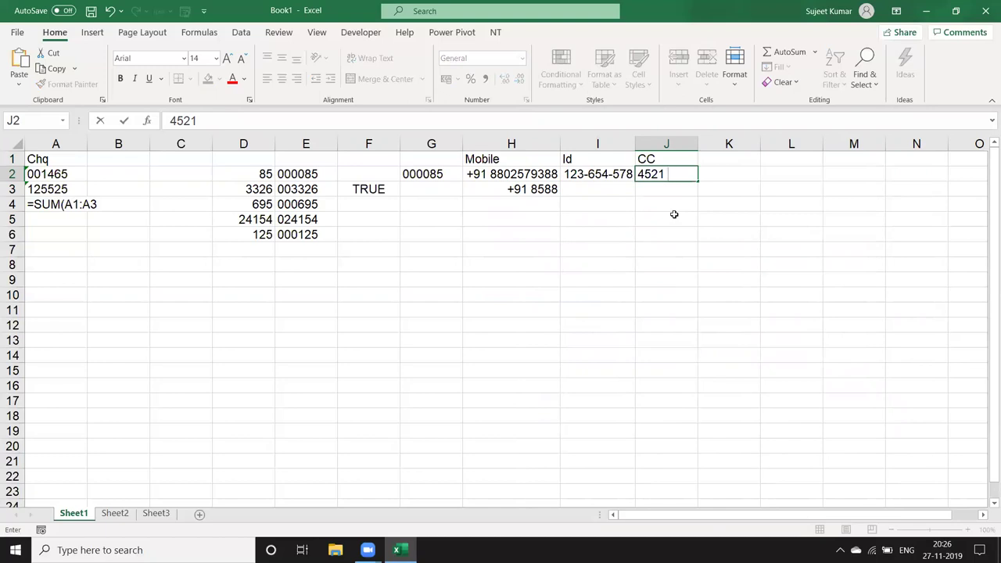
text(XXXX)
text( XXXX )
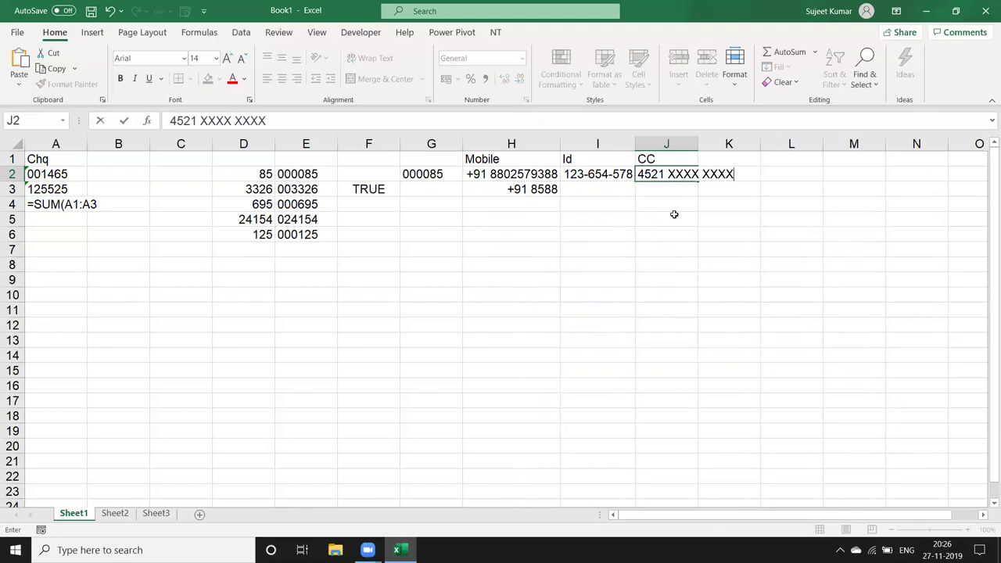
text(4521)
key(Return)
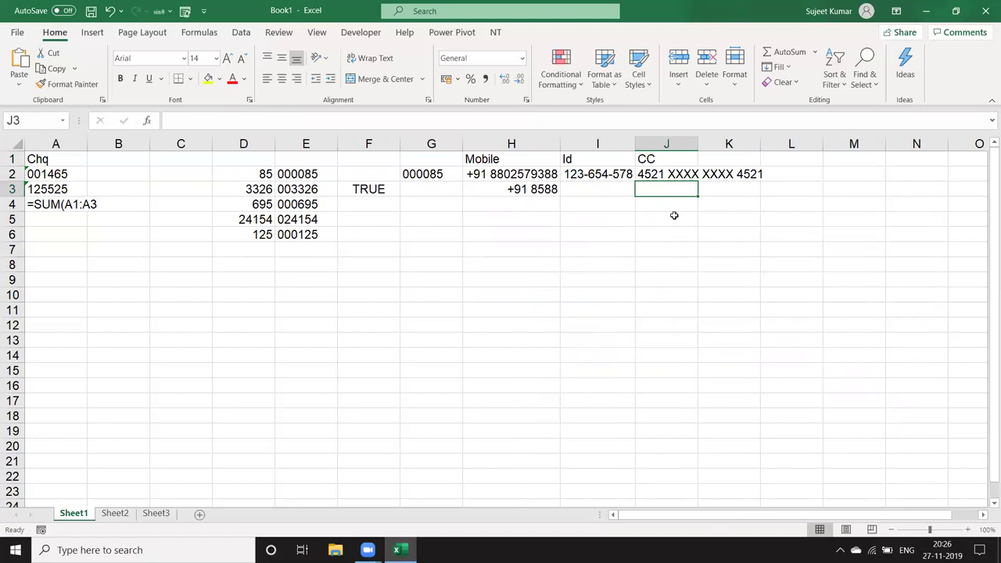
Step: Enter an eight-digit sample card number in J3
text(12348523)
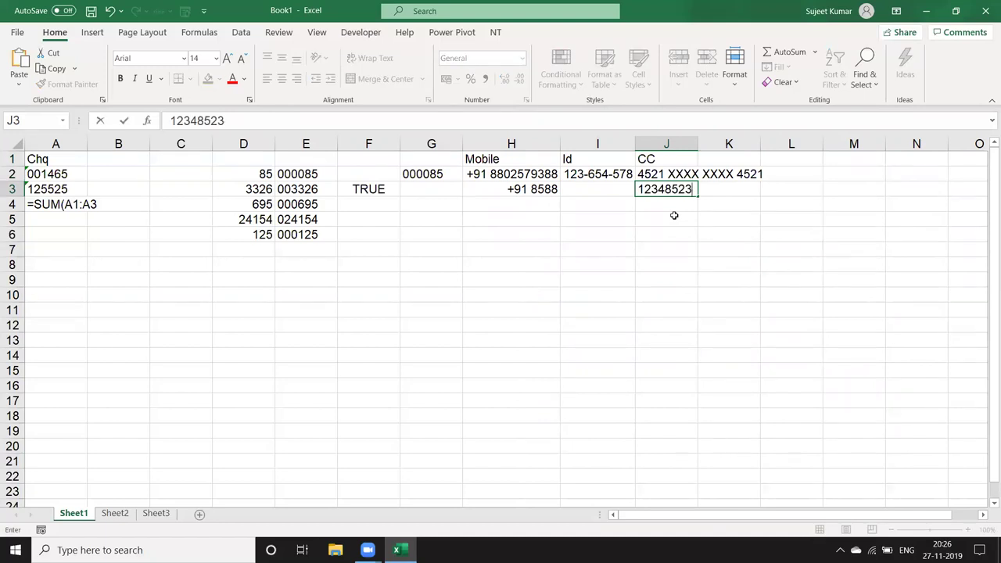
key(Return)
key(Up)
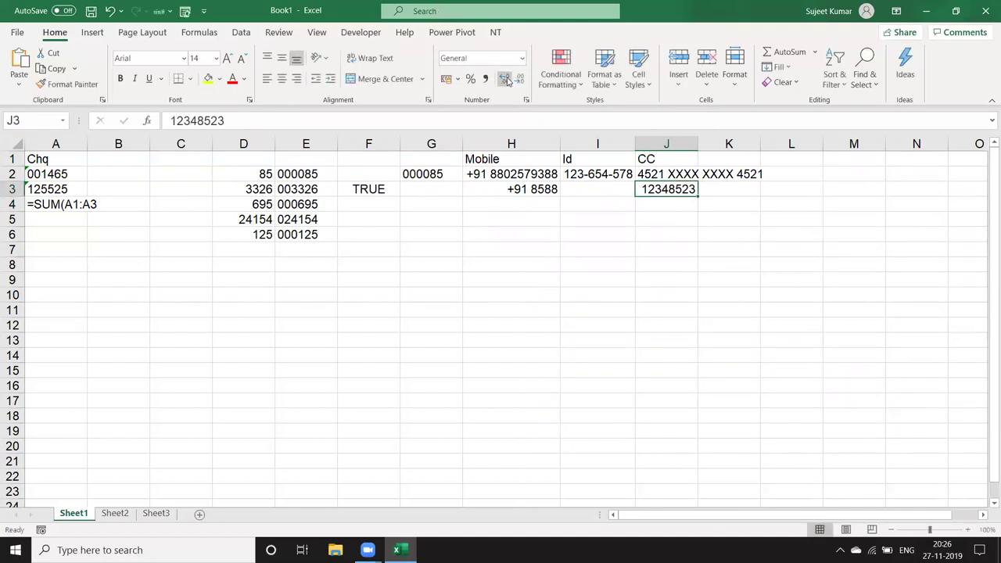
Step: Apply the custom format #### "XXXX XXXX" #### to J3, showing 1234 XXXX XXXX 8523
click(526, 100)
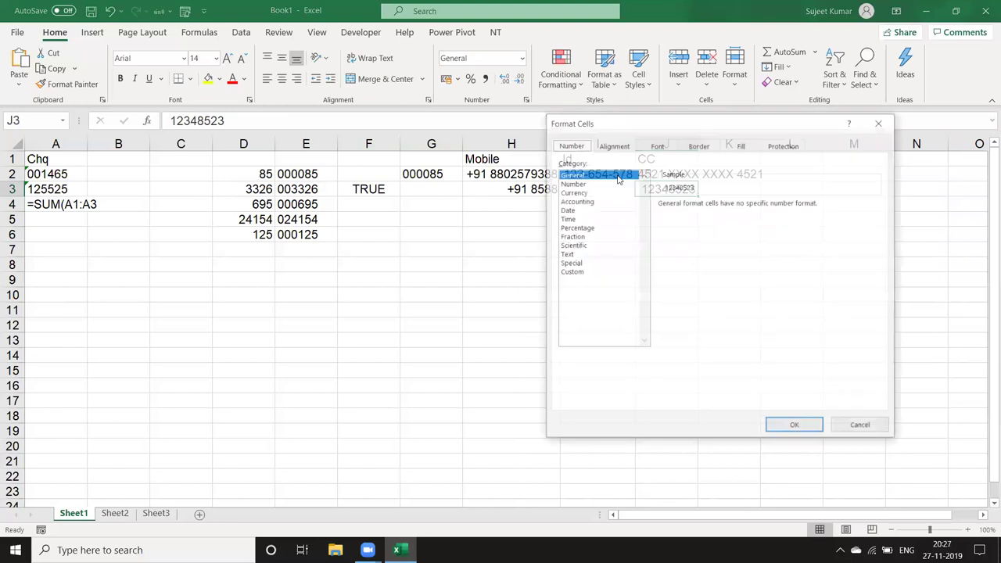
click(571, 272)
drag(638, 127, 633, 197)
double_click(684, 285)
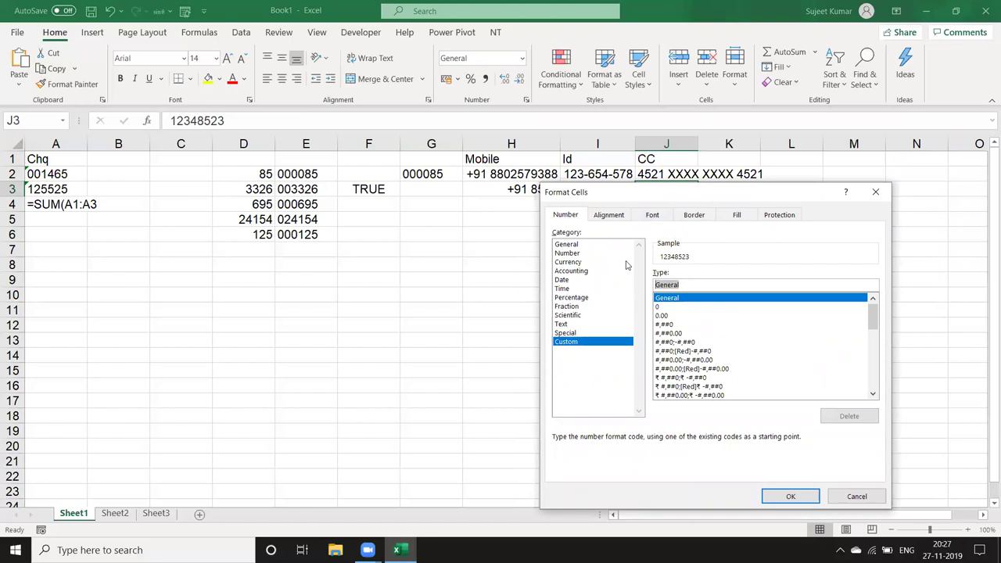
text(####)
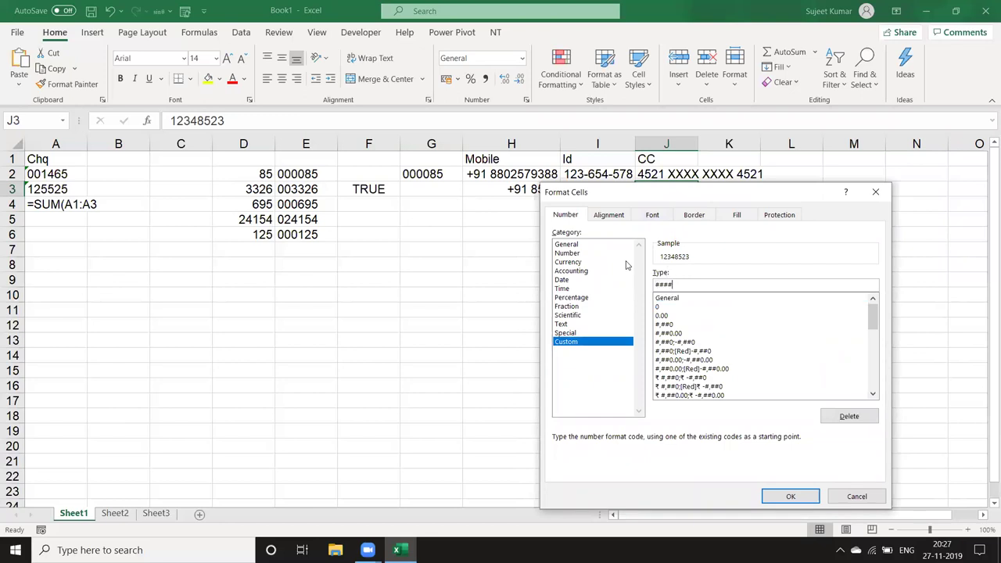
text( "XXXX )
text(XXX)
text(X" )
text(####)
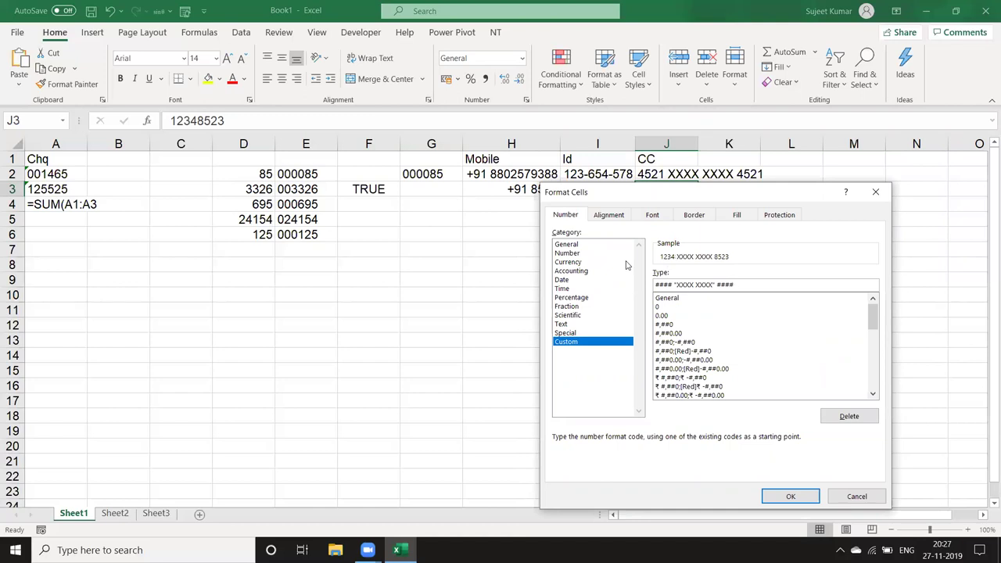
key(Return)
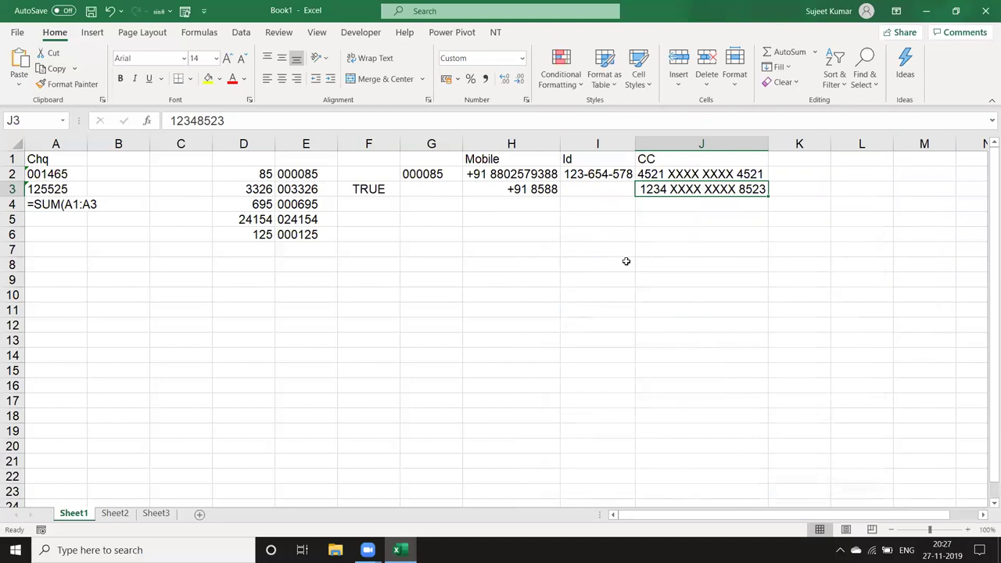
Step: Add an A/c heading in K1 and a 12-digit account number in K2
key(Up)
key(Up)
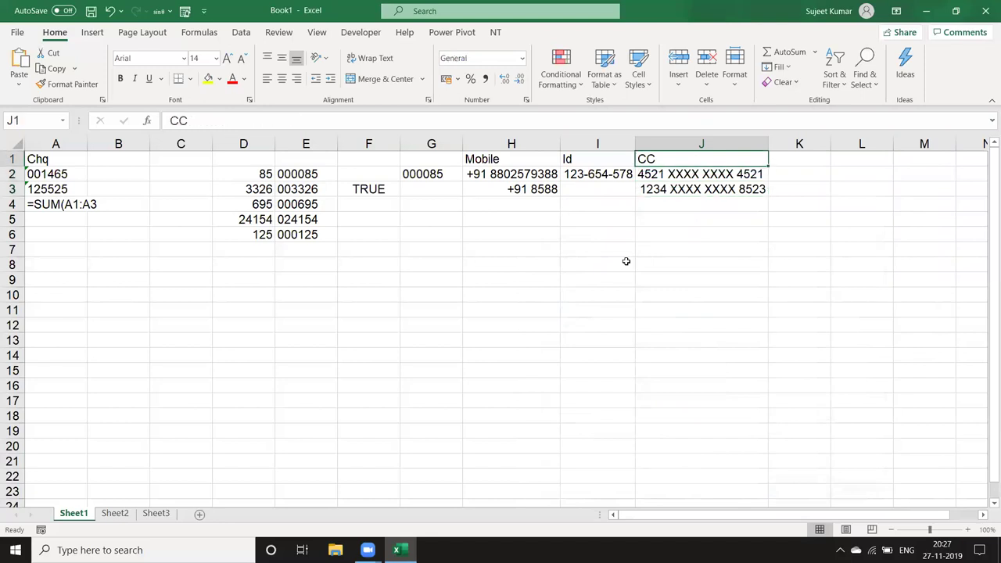
key(Right)
text(A/c)
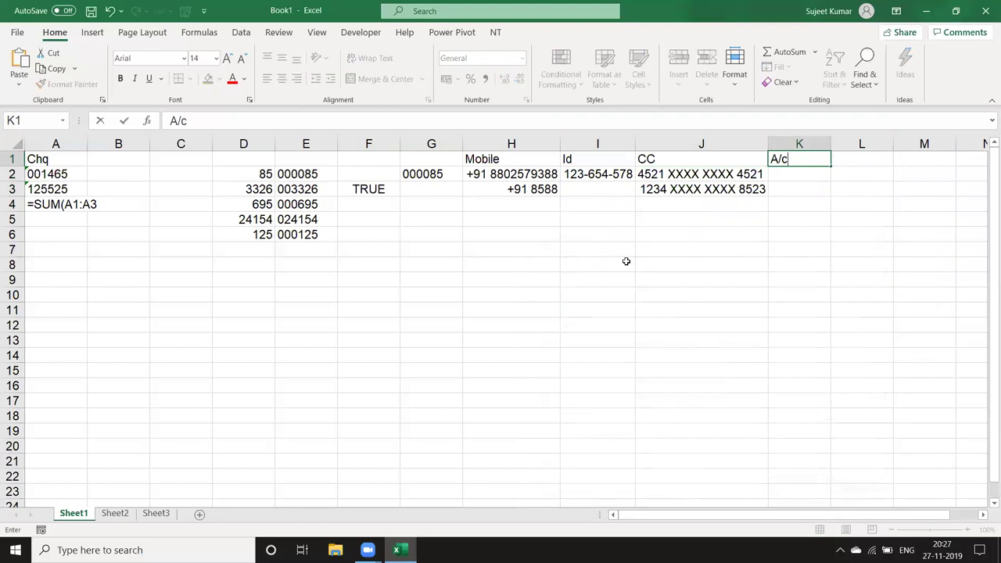
key(Return)
text(12345678912)
key(Return)
key(Up)
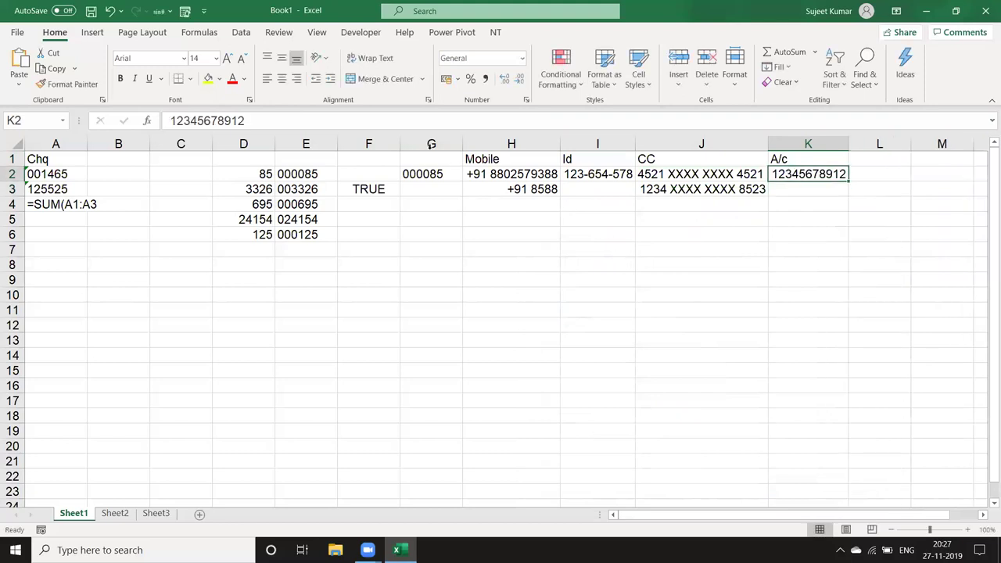
click(410, 126)
text(2)
key(Return)
key(Up)
Step: Format K2:K5 with the custom code # so the full account number shows
key(shift+Down)
key(shift+Down)
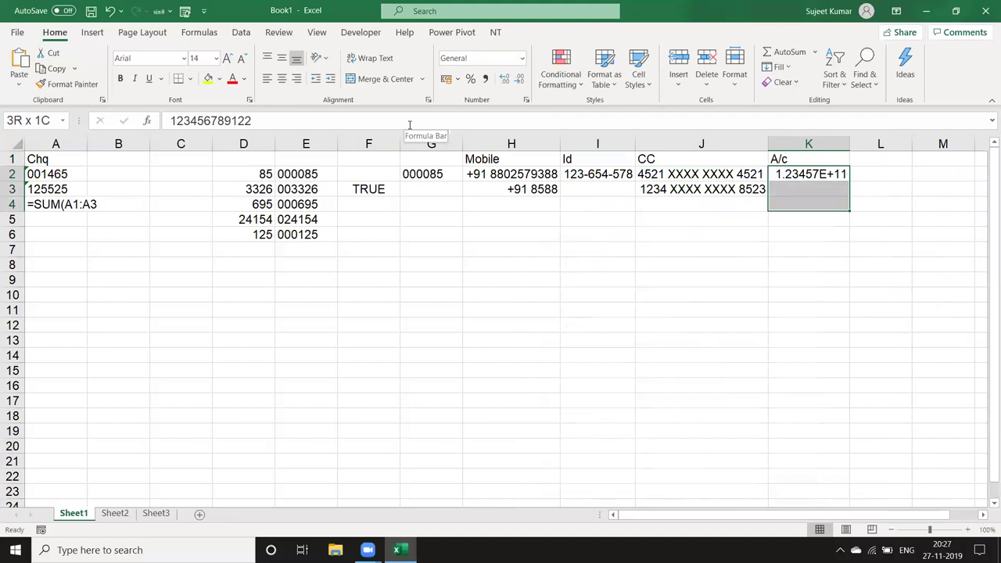
key(shift+Down)
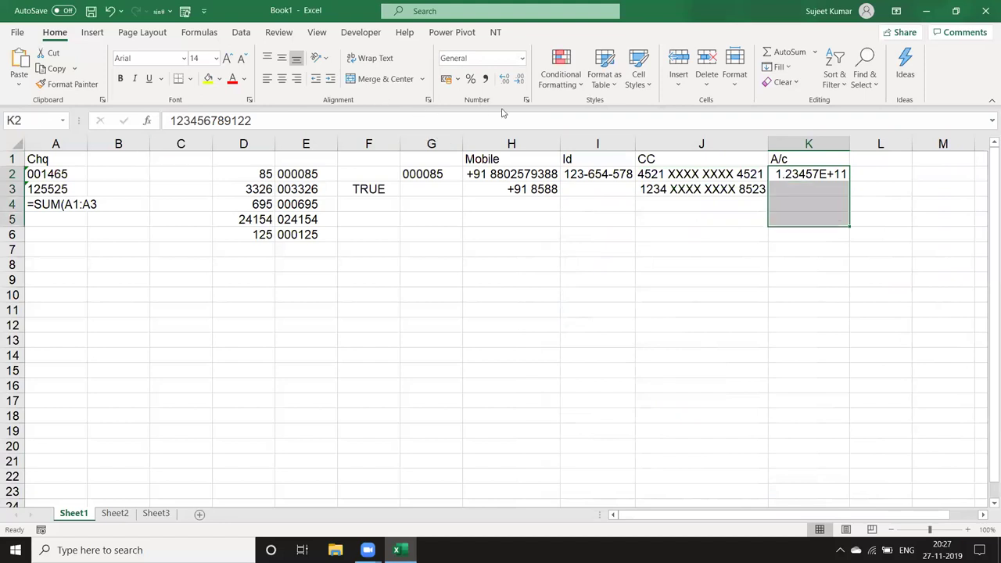
click(526, 99)
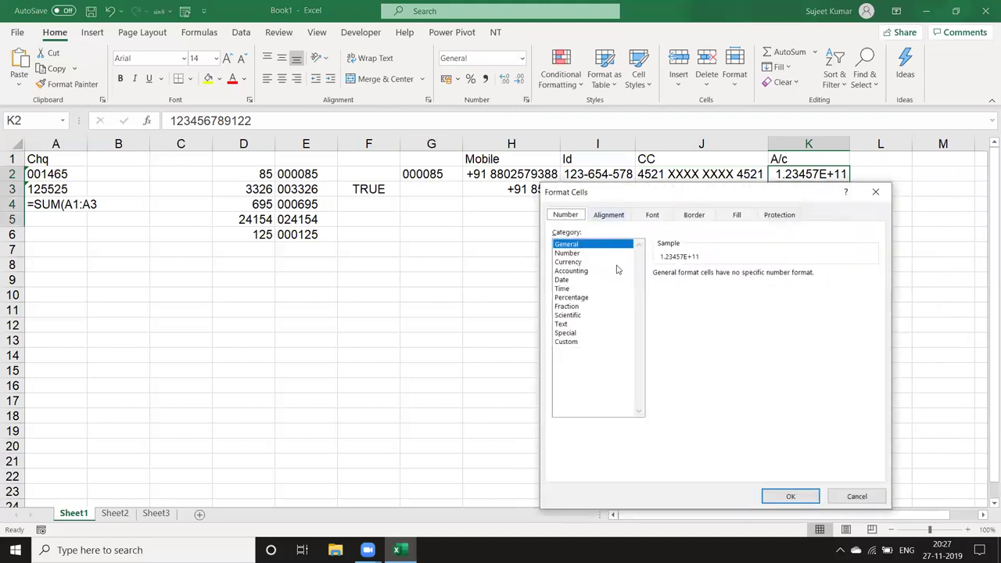
click(587, 342)
double_click(667, 285)
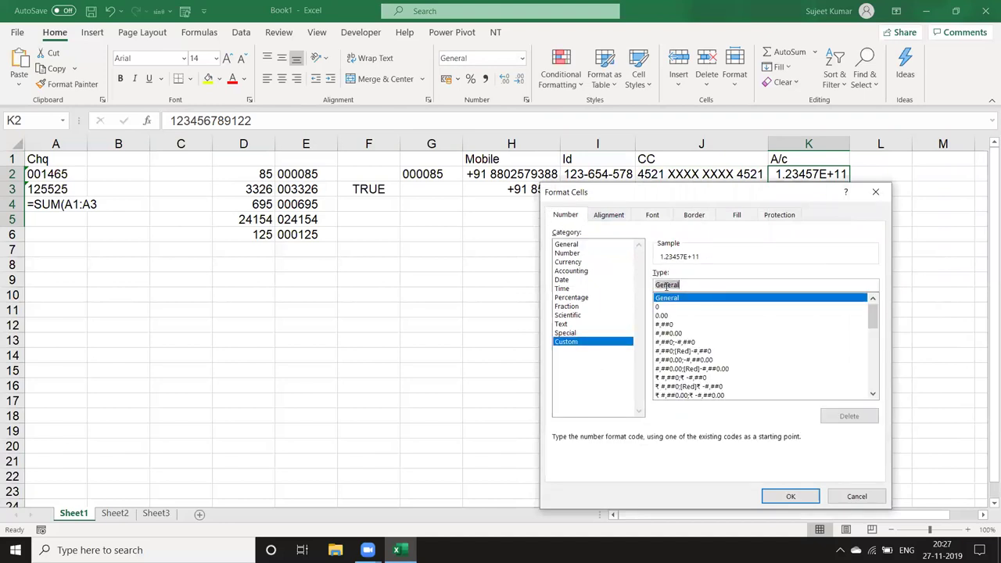
text(#)
key(Return)
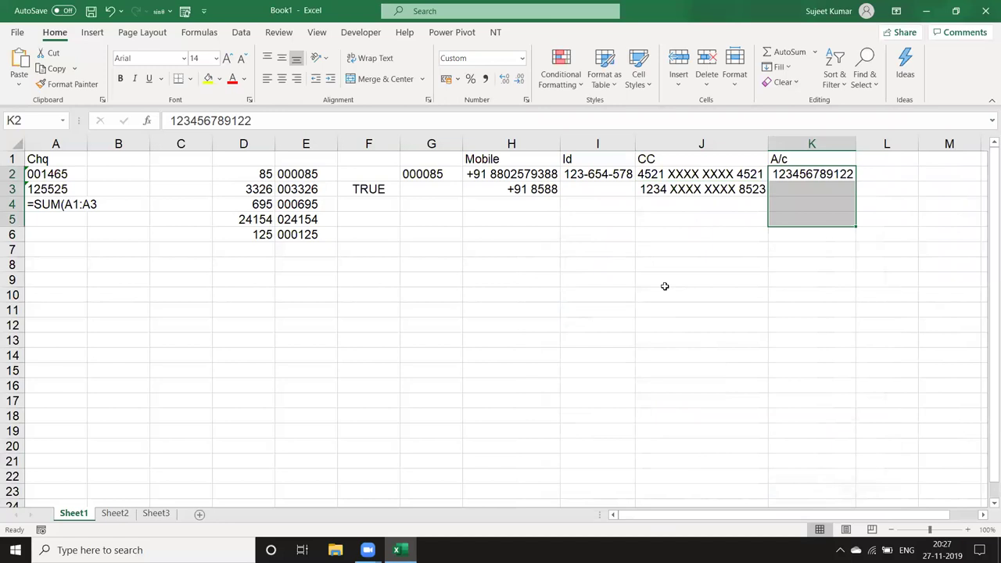
key(Up)
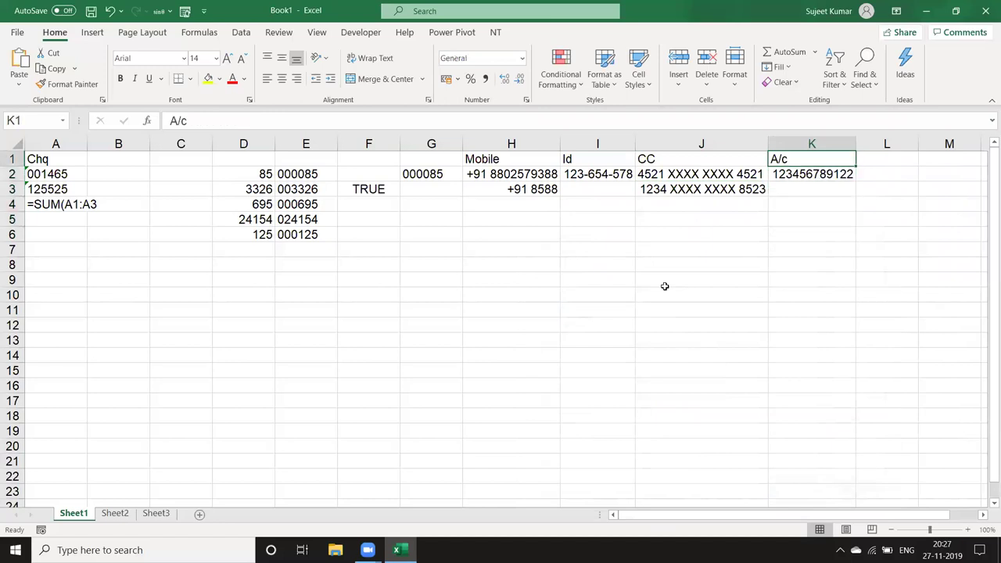
Step: Append digits to K2's account number, through 15 to 16 digits, and check the stored last digit
double_click(832, 172)
text(12)
key(Return)
click(832, 172)
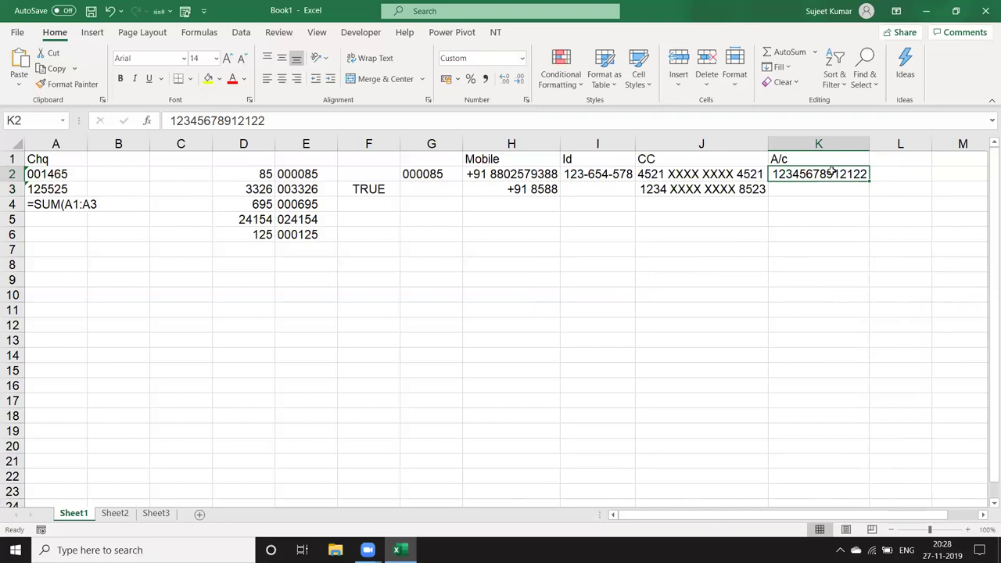
click(332, 123)
text(6)
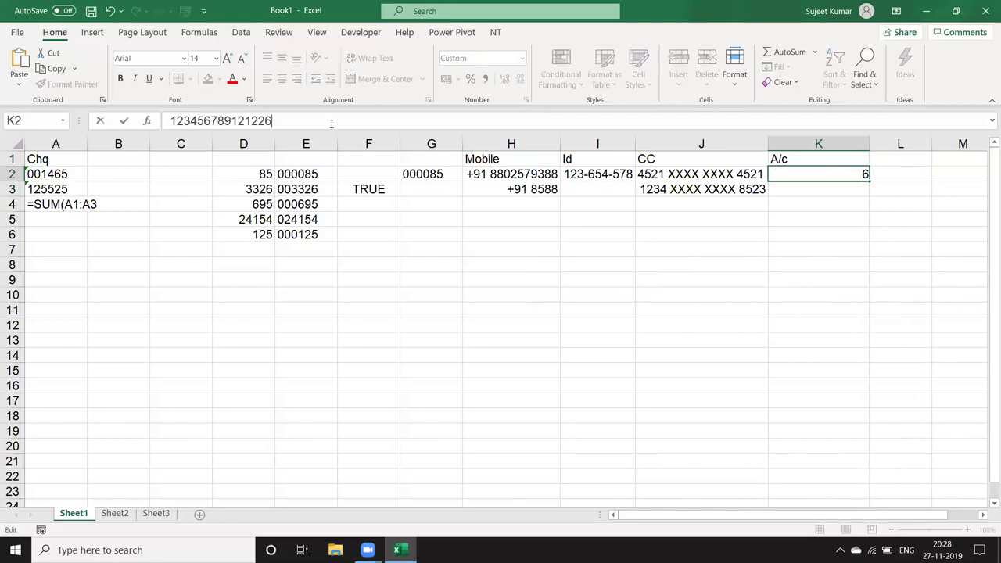
key(Return)
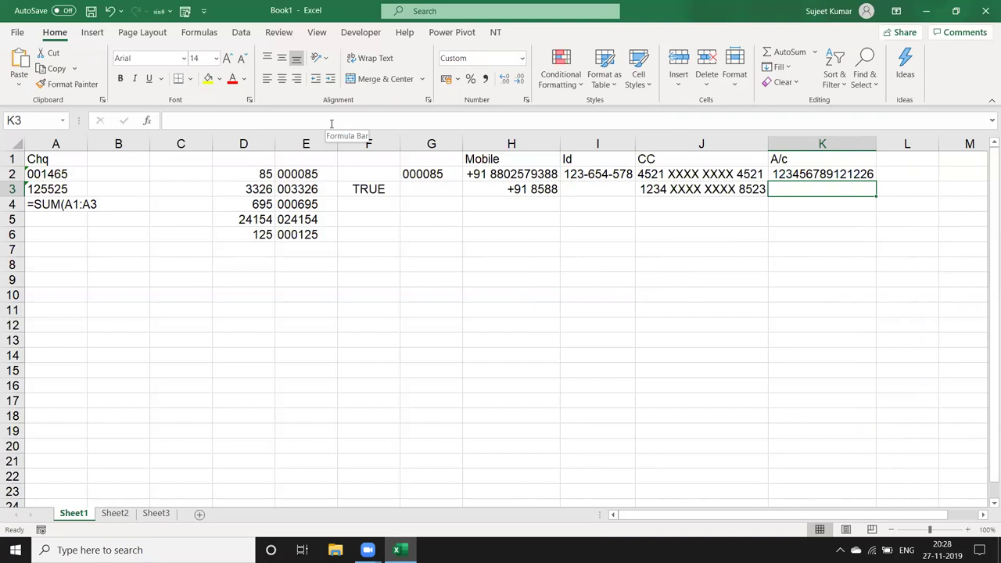
key(Up)
click(326, 124)
text(7)
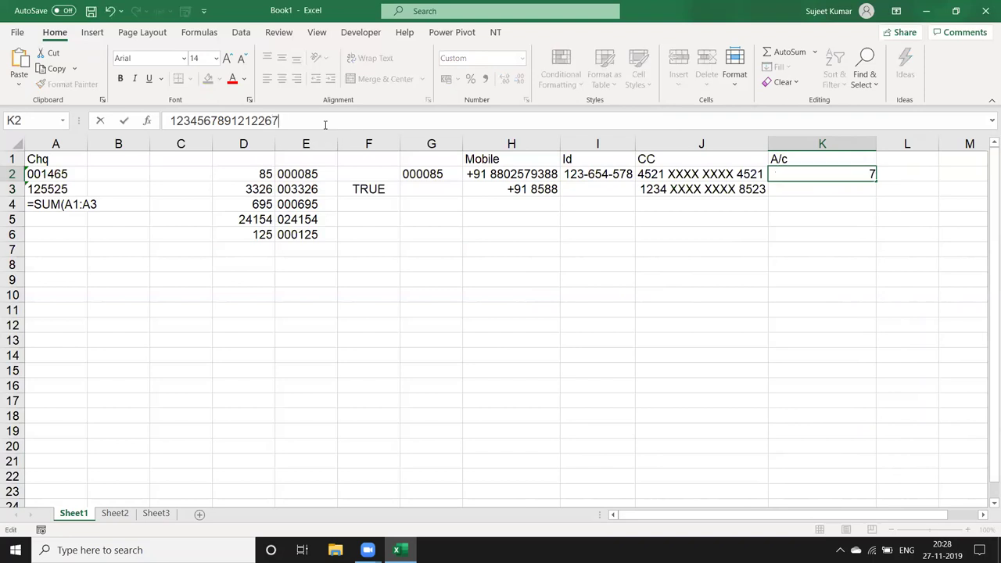
key(Return)
key(Up)
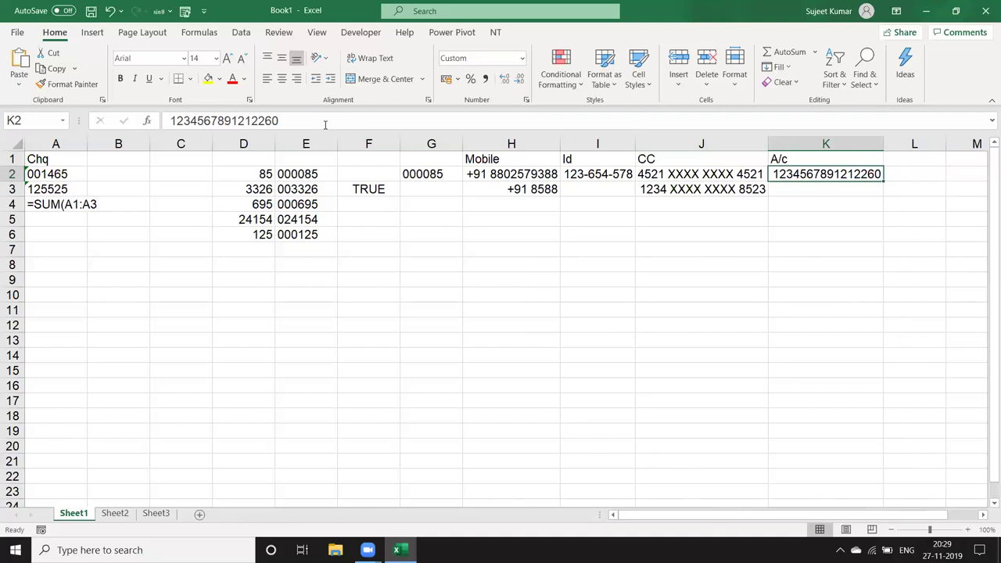
Step: Type a 23-digit account number with a leading apostrophe into K3 to store it as text
key(Return)
text('133)
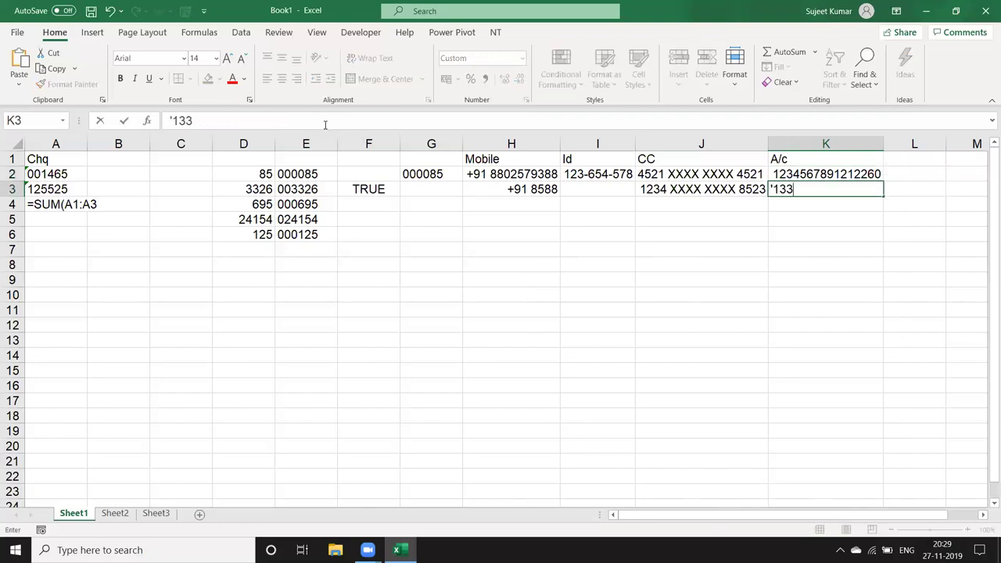
text(45646546546546464654)
key(Return)
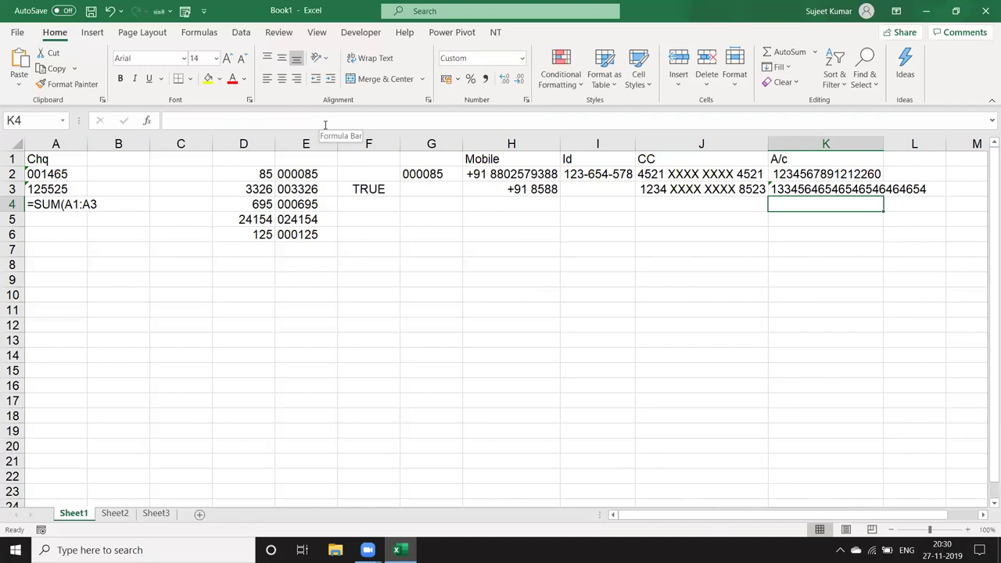
key(Up)
key(Up)
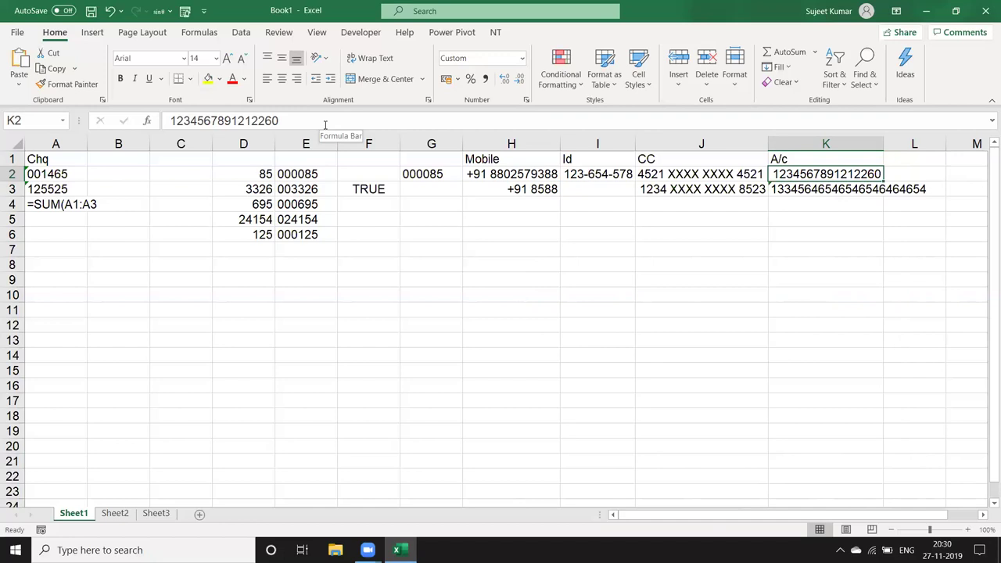
Step: Enter the formula =K2*2 in L2
key(Down)
key(Down)
key(Down)
key(Down)
key(Down)
key(Down)
key(Up)
key(Up)
key(Up)
key(Up)
key(Up)
key(Up)
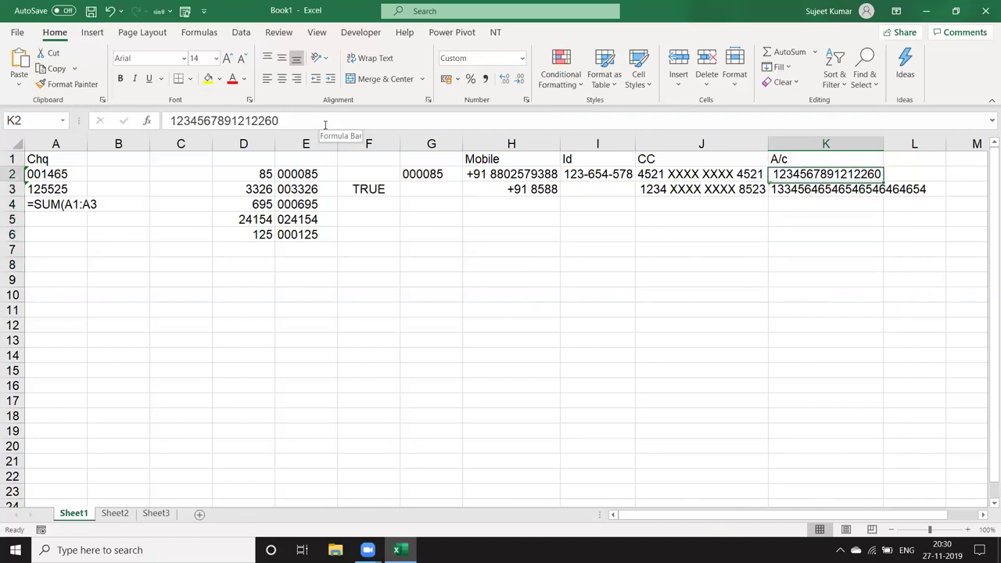
key(Right)
text(=)
key(Left)
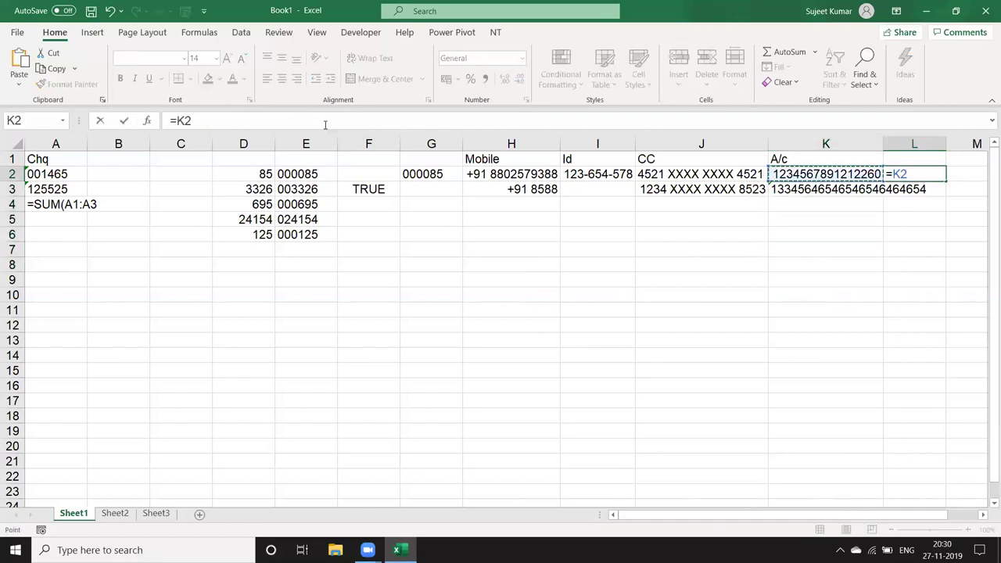
text(*2)
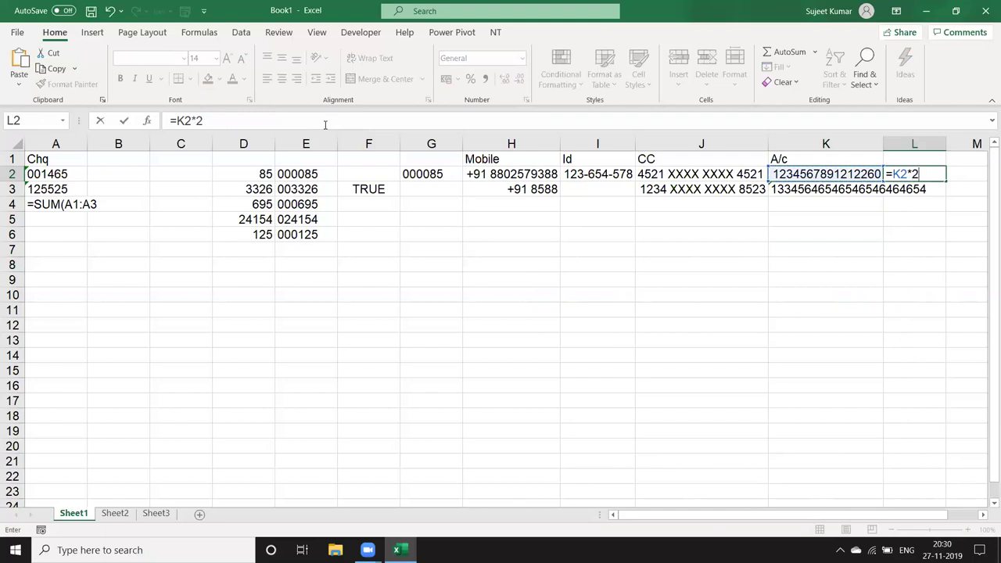
key(Return)
key(Up)
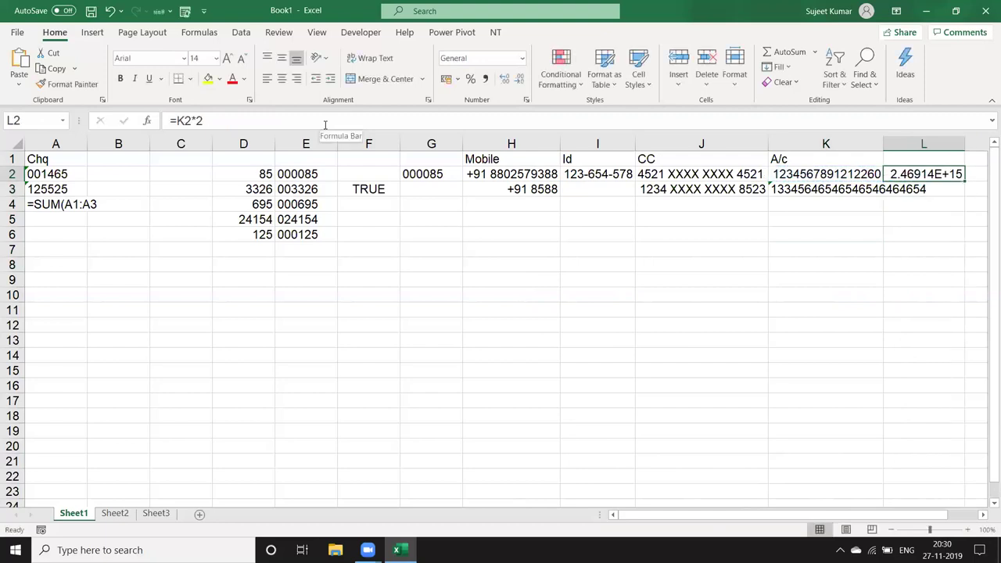
Step: Copy K2's number format to L2 with Format Painter and autofit column L
click(776, 176)
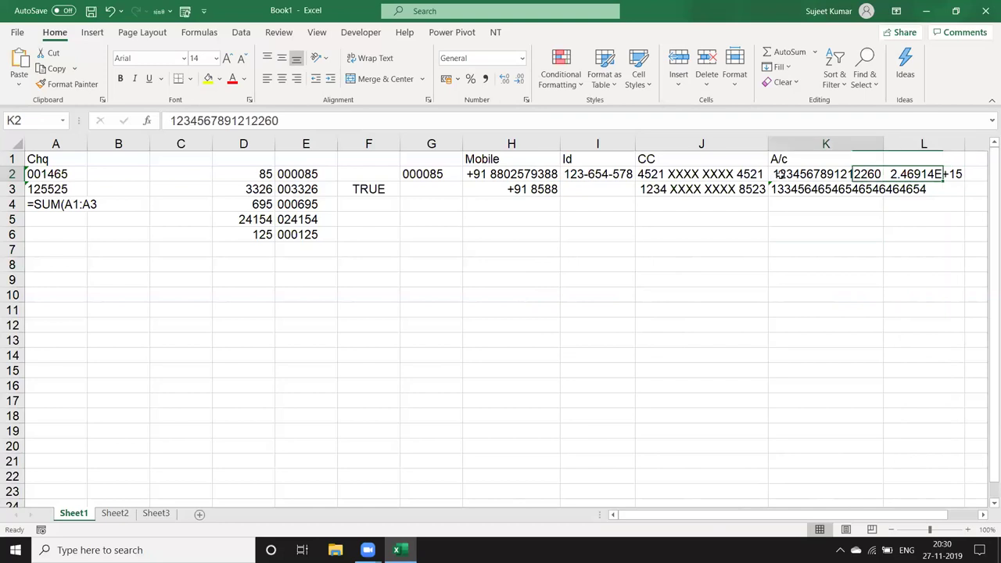
click(69, 84)
click(933, 174)
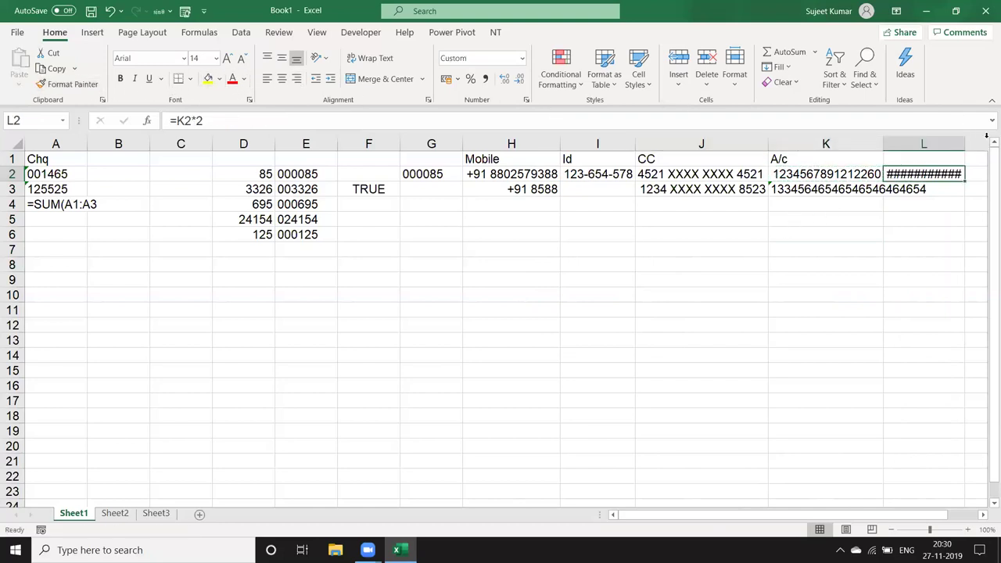
double_click(966, 141)
click(921, 246)
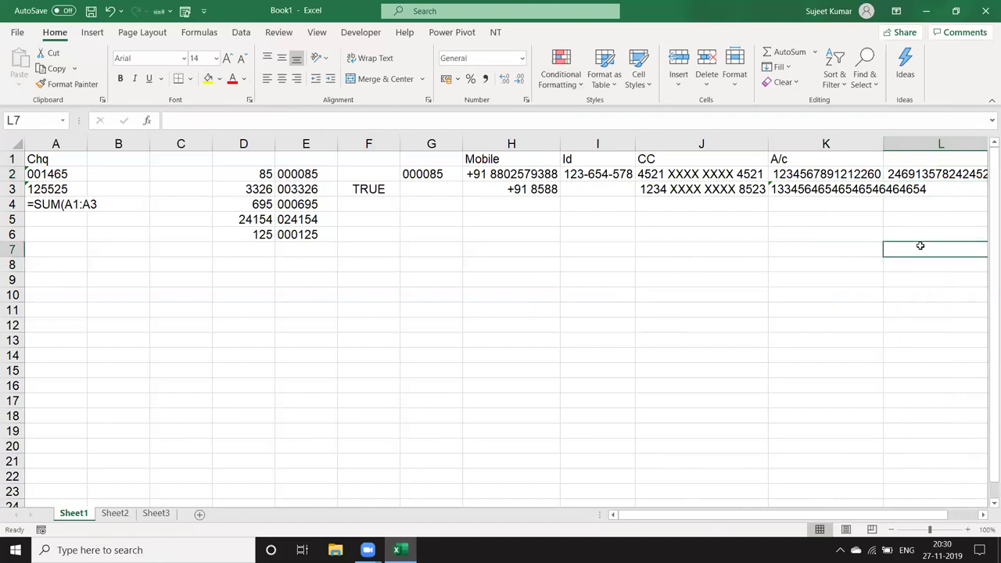
key(Right)
key(Right)
key(Left)
key(Left)
key(Up)
key(Up)
key(Up)
key(Up)
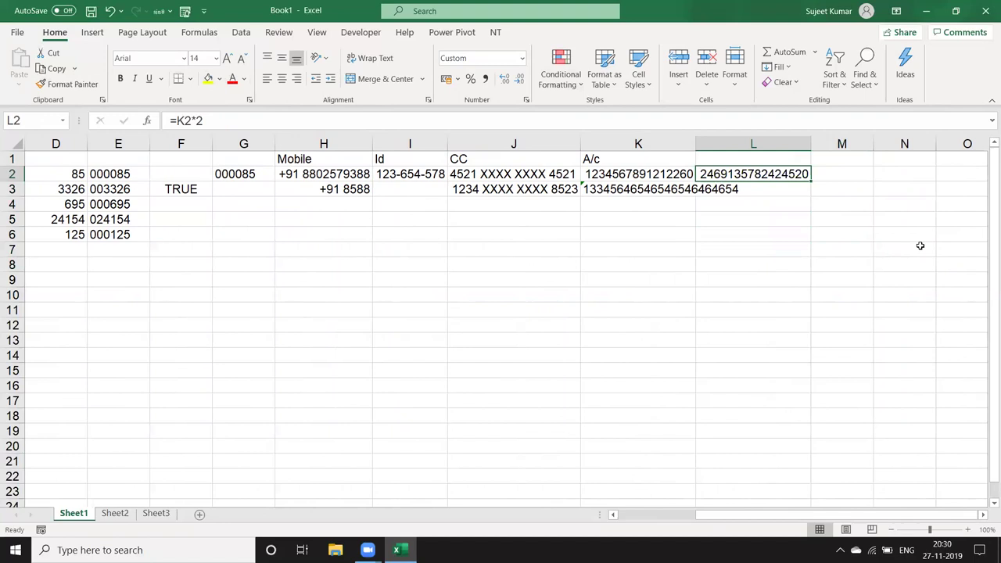
click(618, 123)
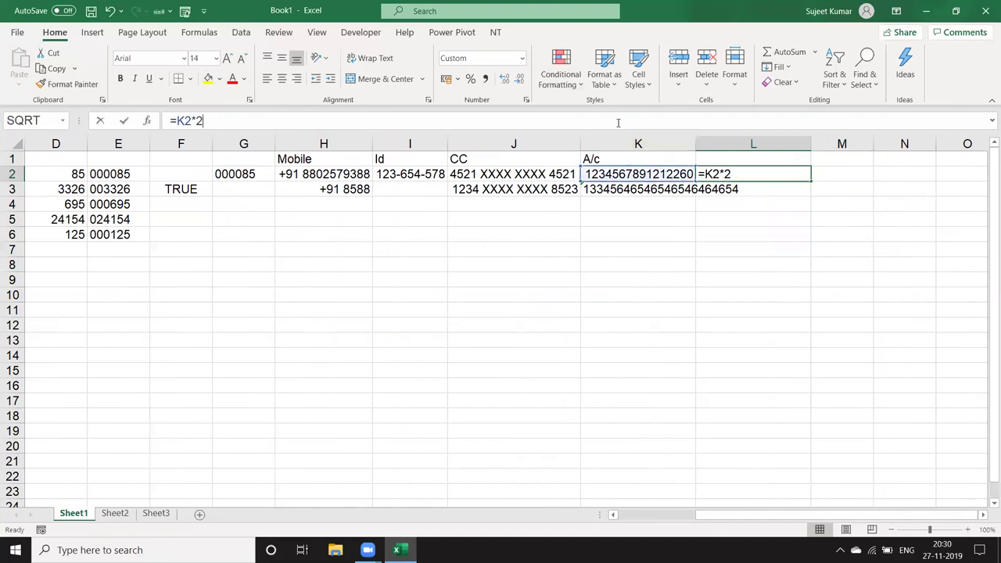
text(000000000000)
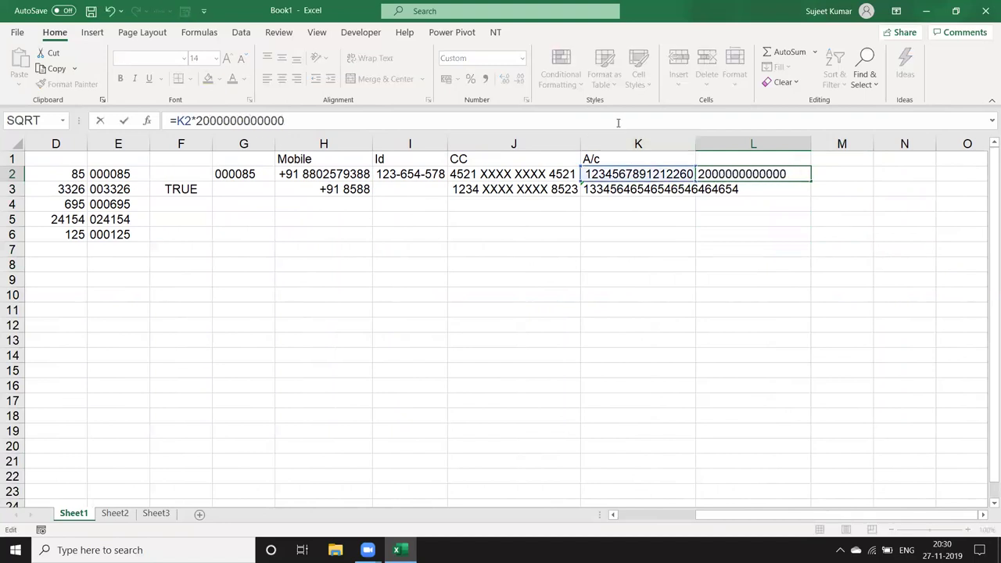
key(Return)
key(Up)
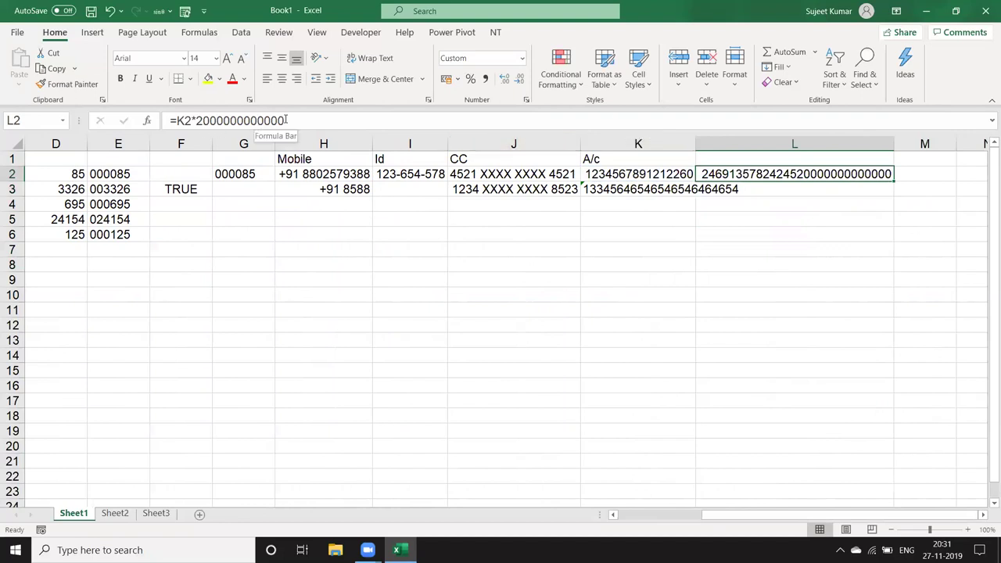
drag(203, 121, 321, 121)
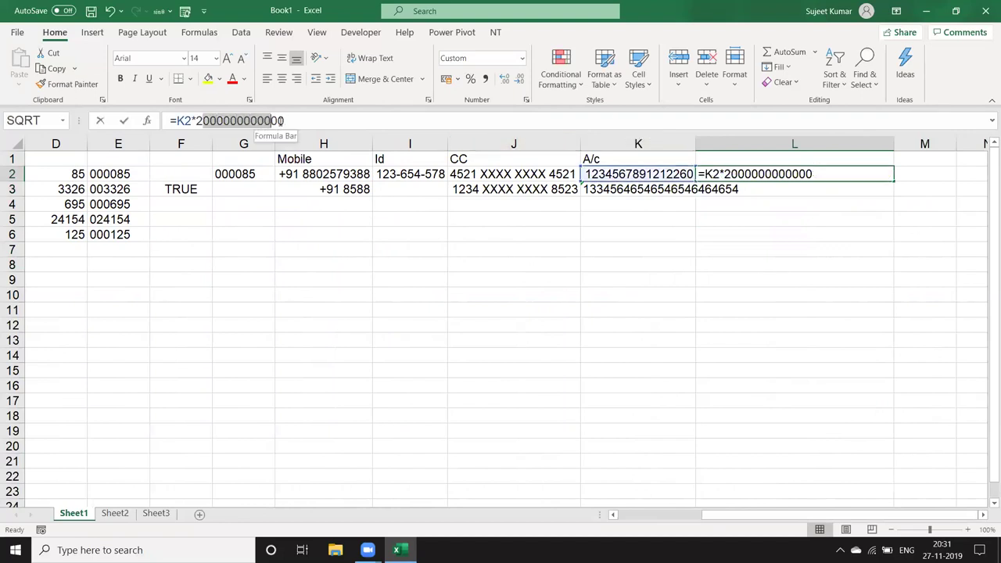
text(11111111111)
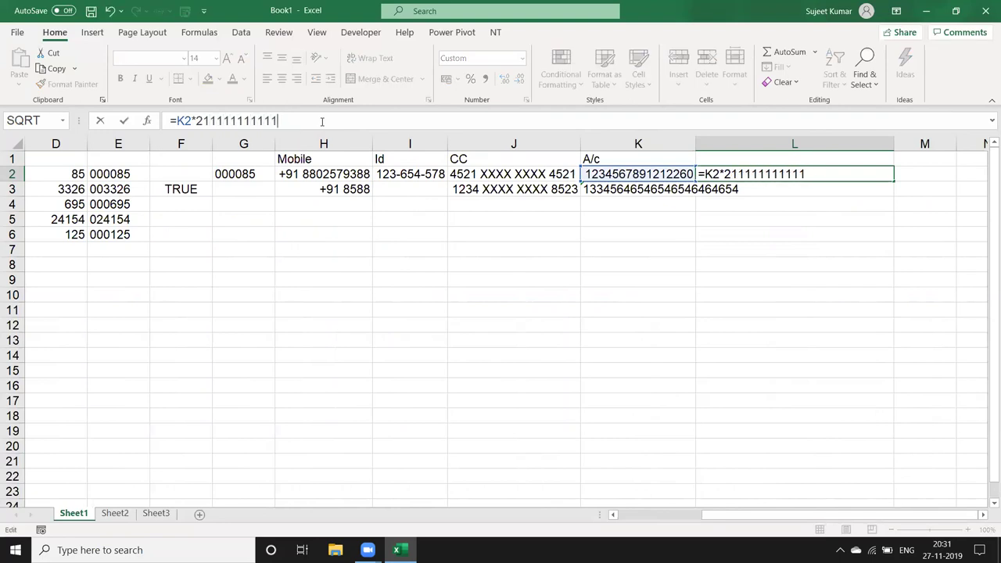
key(Return)
key(Up)
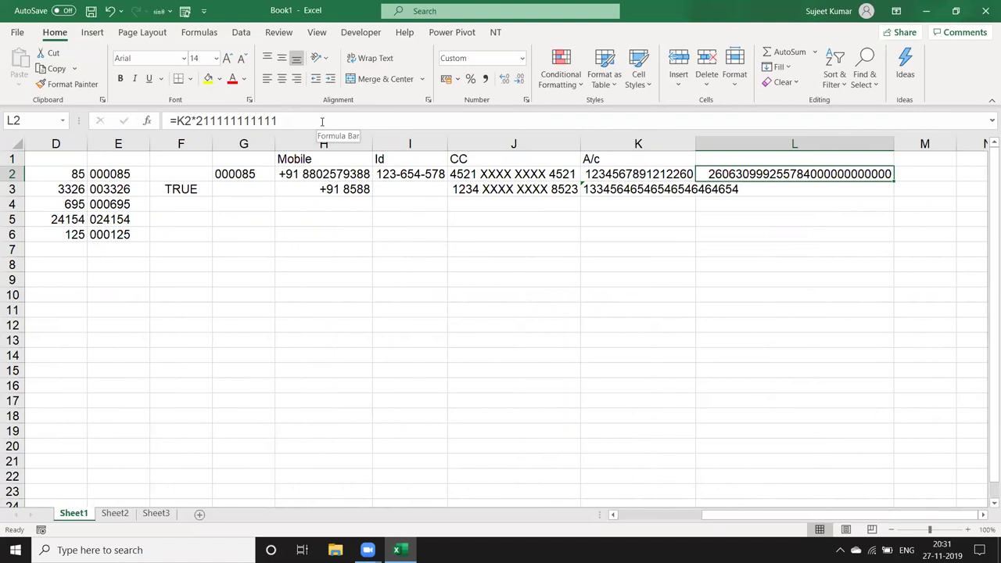
key(Left)
key(Left)
key(Left)
key(Left)
key(Left)
key(Left)
key(Left)
key(Down)
key(Down)
key(Down)
key(Down)
key(Down)
key(Right)
key(Right)
key(Right)
key(Right)
key(Down)
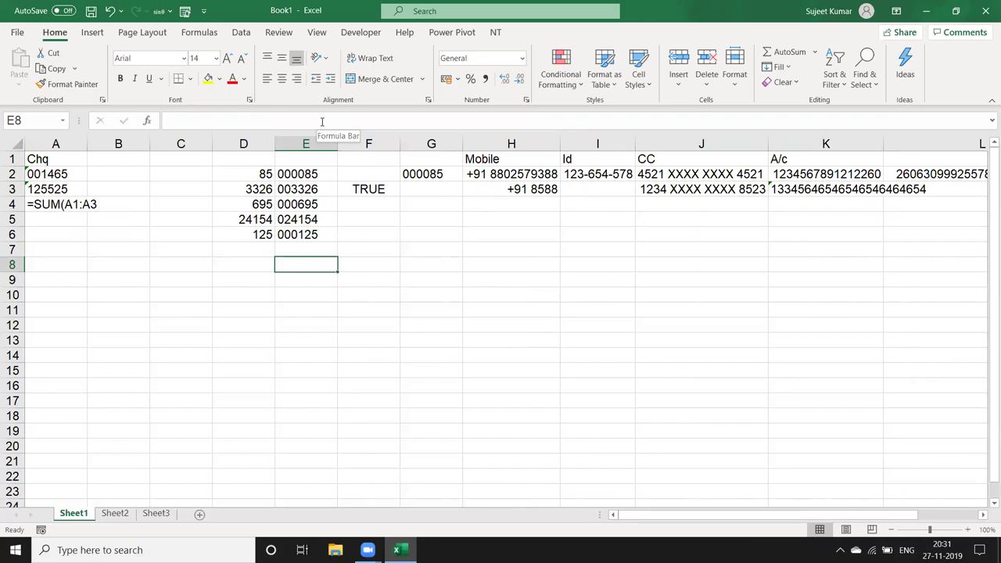
Step: Enter 1540 in G8 and the text MRP 1540 in H8
key(Right)
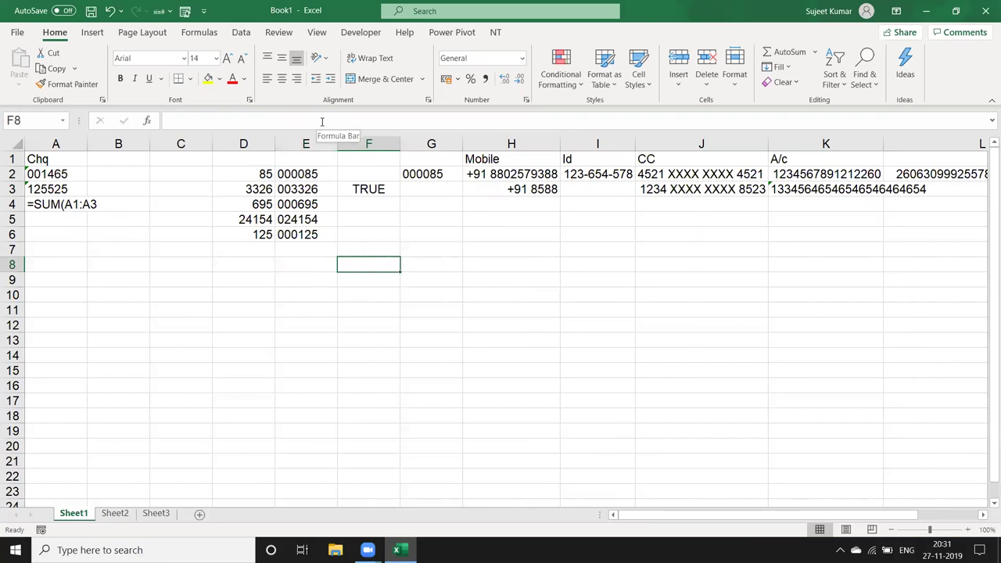
key(Right)
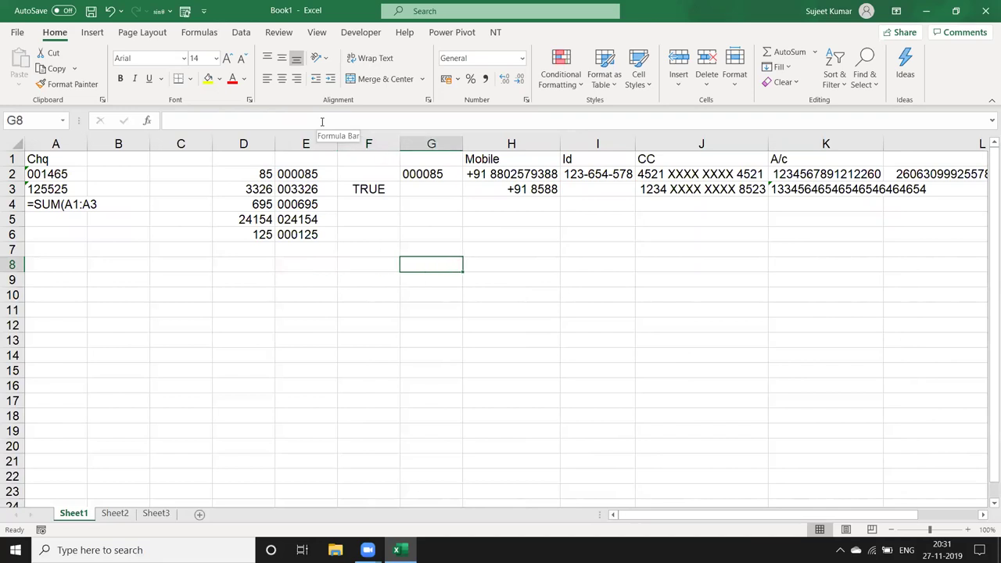
text(1540)
key(Right)
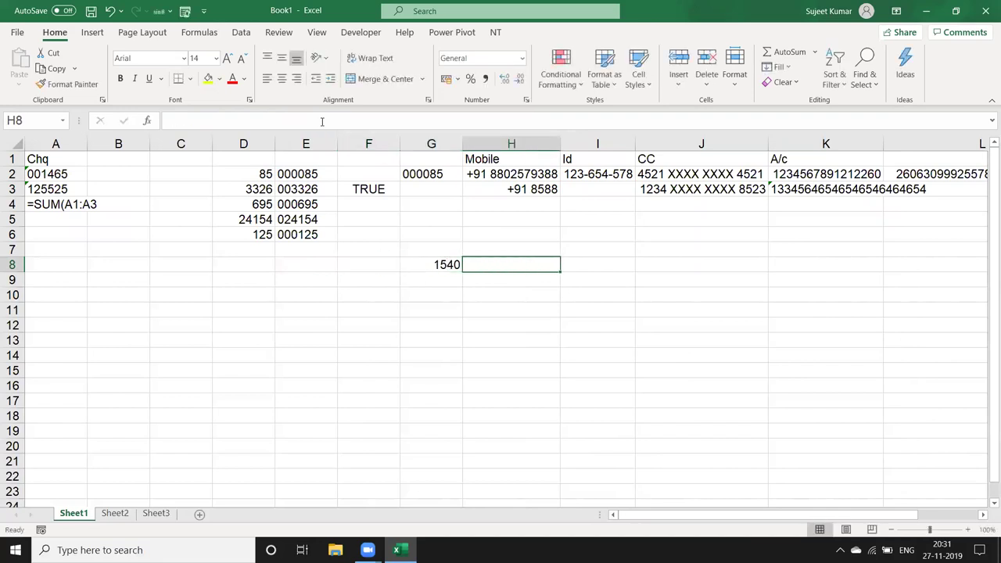
text(ME)
key(BackSpace)
text(RP )
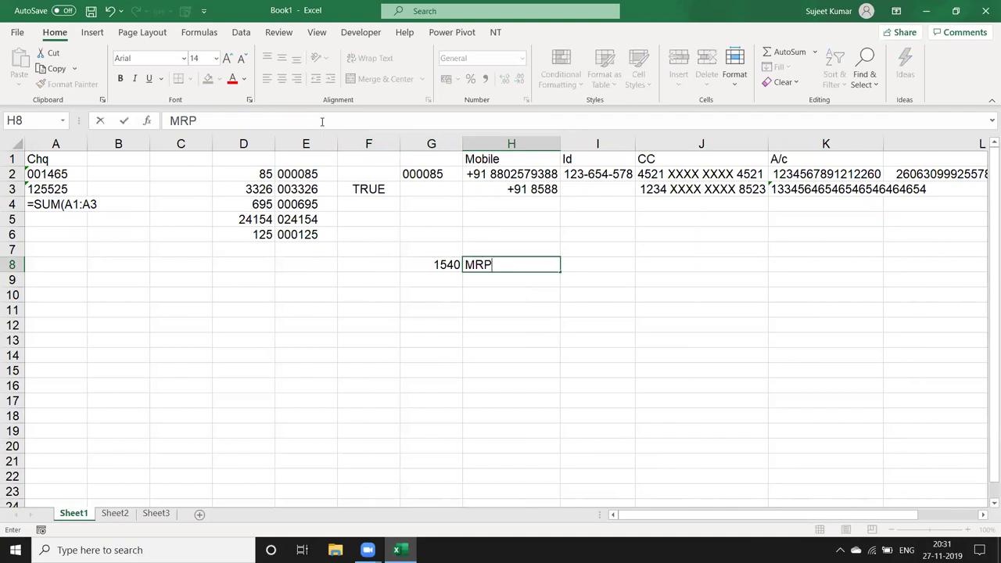
text(1540)
key(Return)
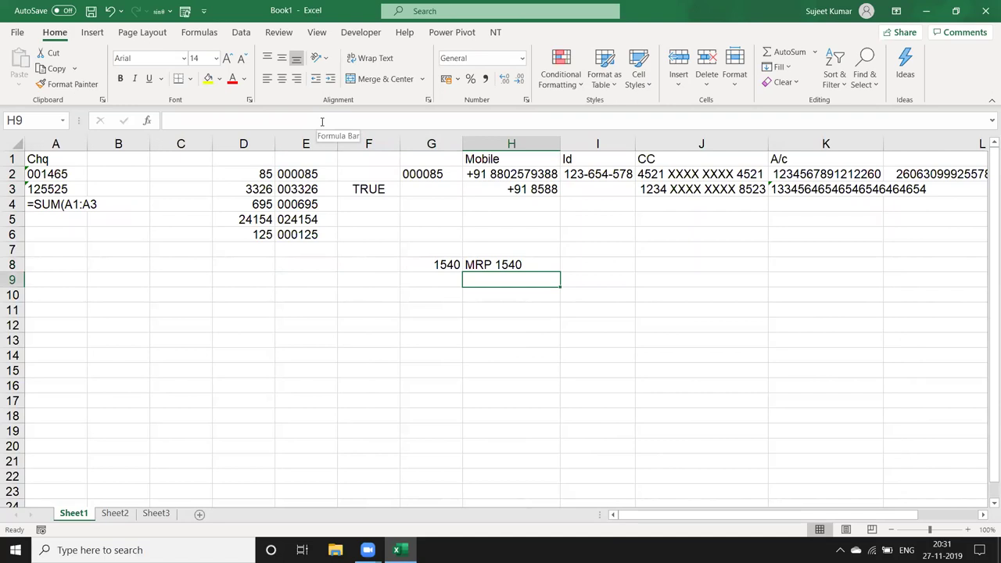
Step: Enter =H8+20 in H9 to show the #VALUE! error, then inspect H8's text
text(=H8+20)
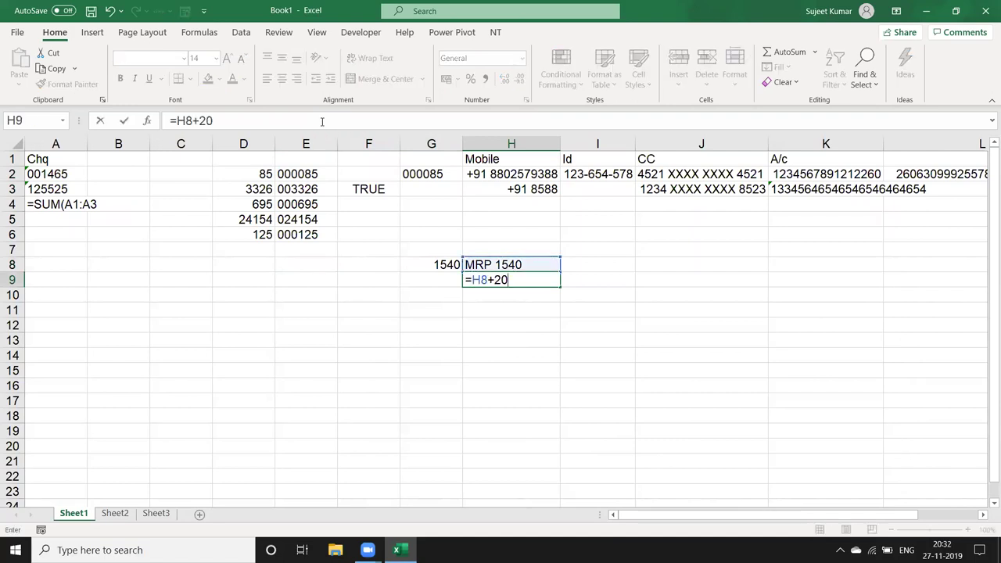
key(Return)
key(Up)
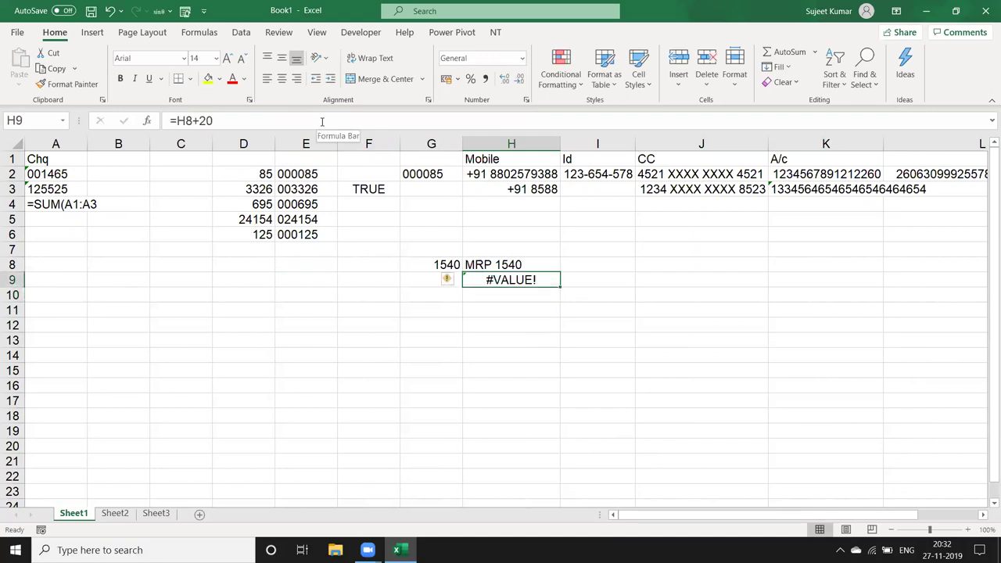
key(Up)
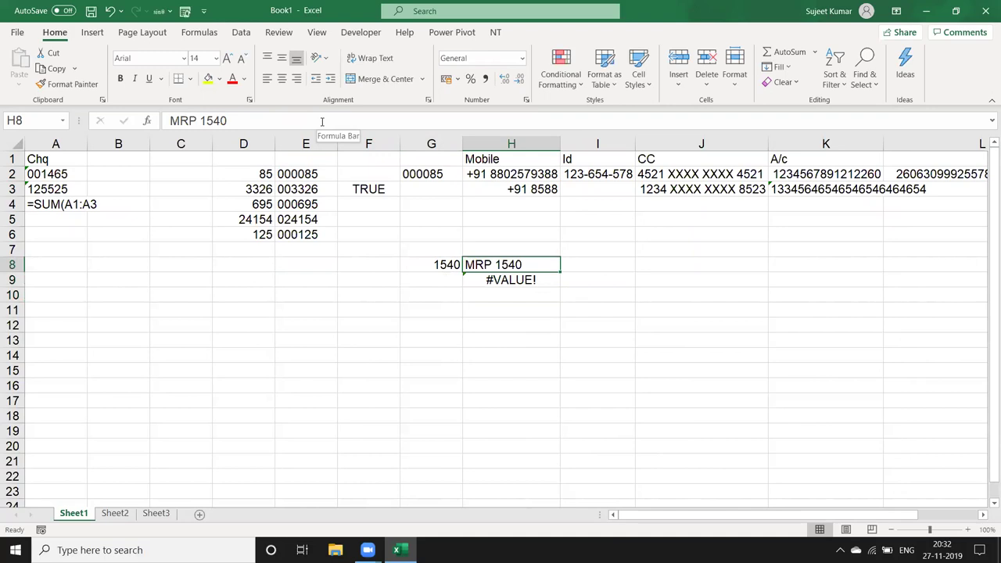
key(F2)
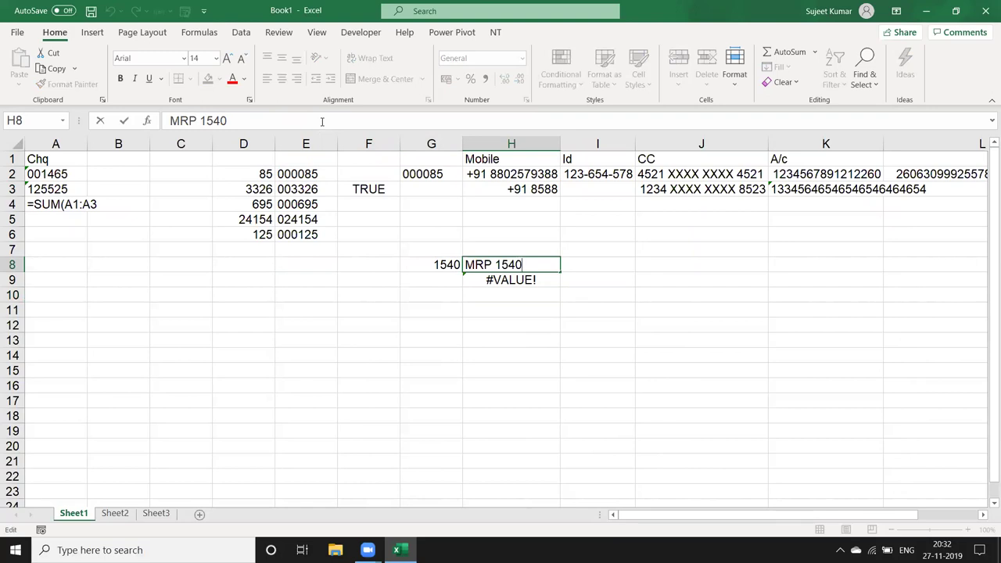
key(Return)
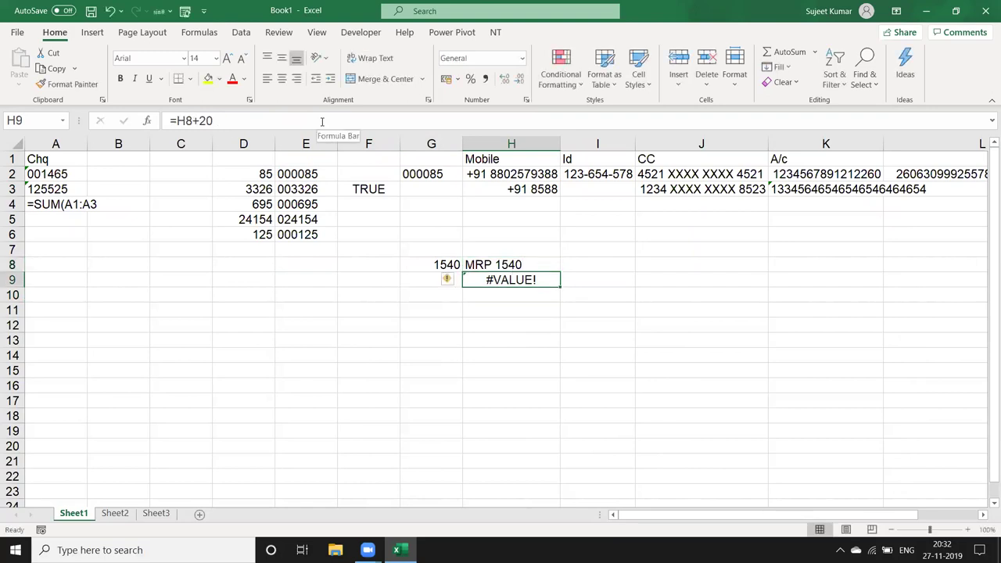
key(Up)
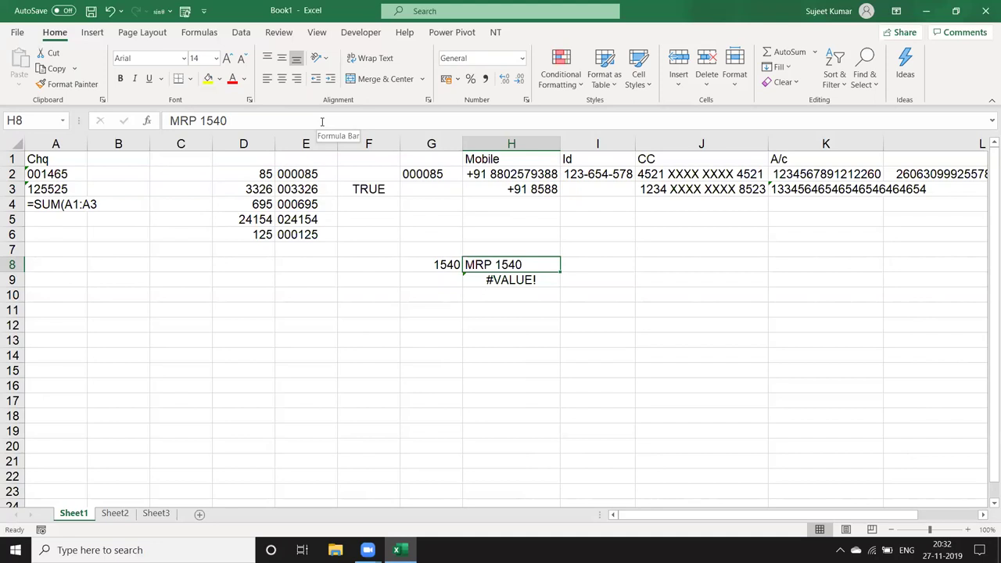
Step: Enter the number 1540 in I8
key(Right)
text(1540)
key(ctrl+Return)
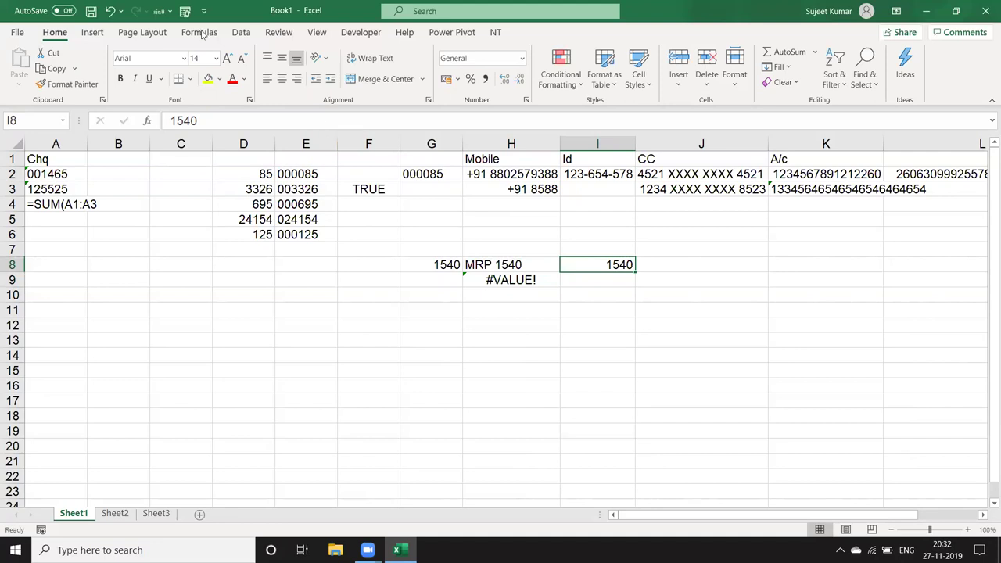
Step: Give I8 the custom number format "MRP" from the Custom category
click(526, 99)
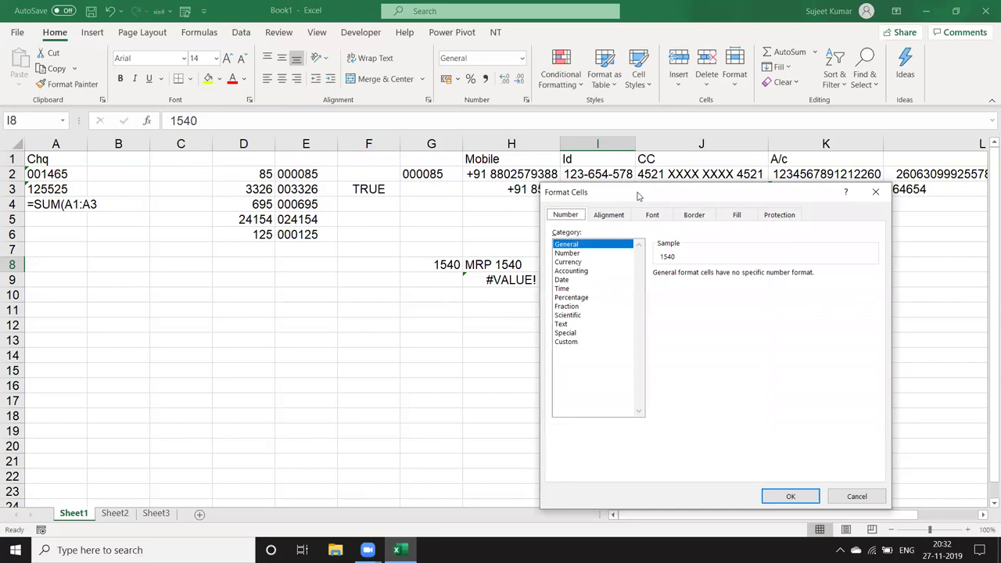
drag(643, 196, 306, 113)
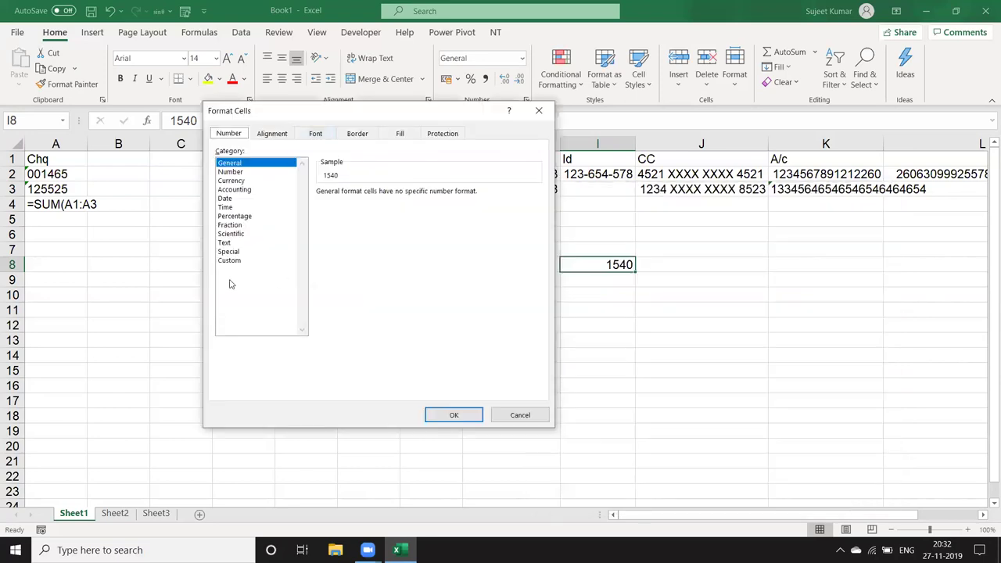
click(230, 260)
double_click(336, 201)
text("MRP)
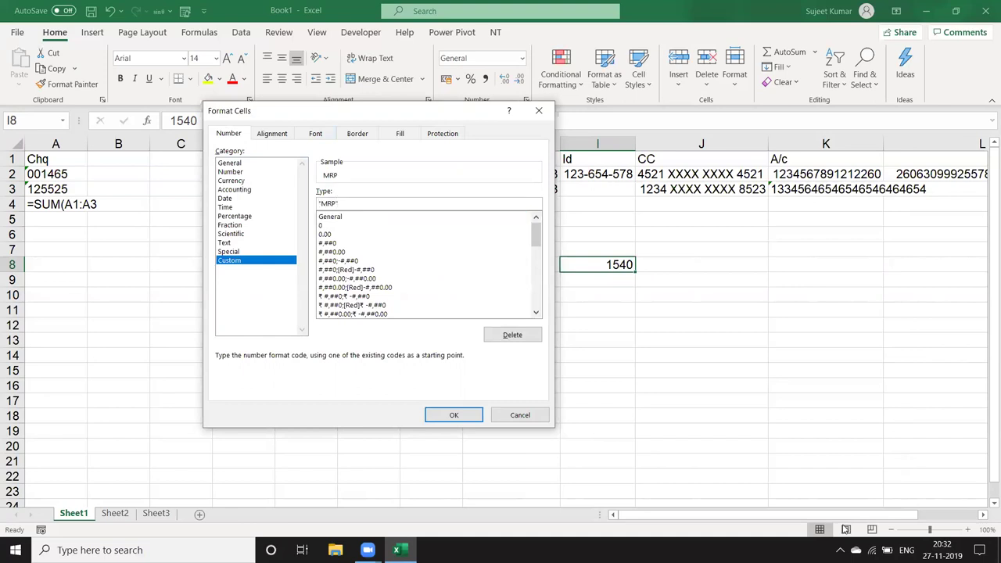
key(Return)
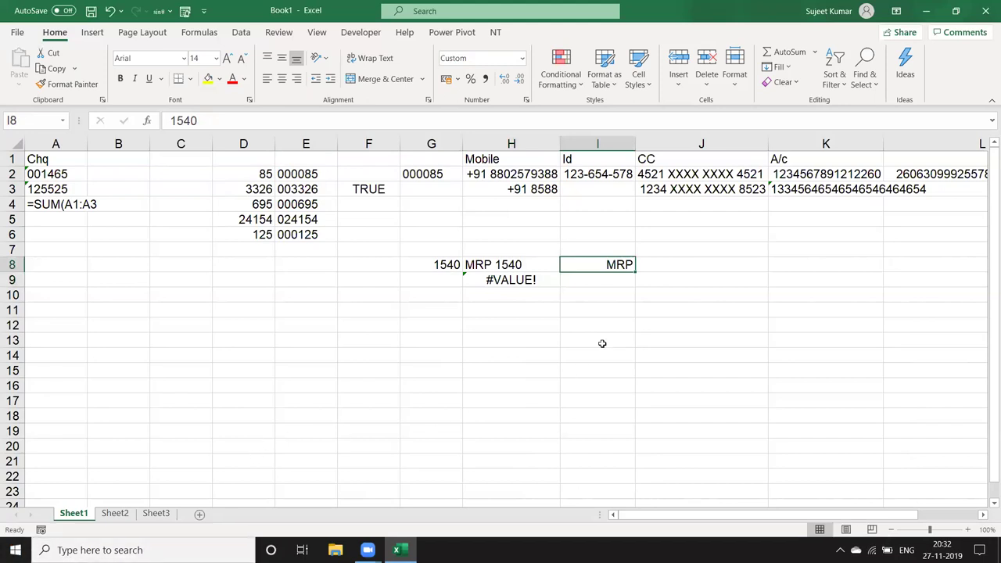
Step: Revise I8's custom format to "MRP" 00 so 1540 displays as MRP 1540
right_click(607, 267)
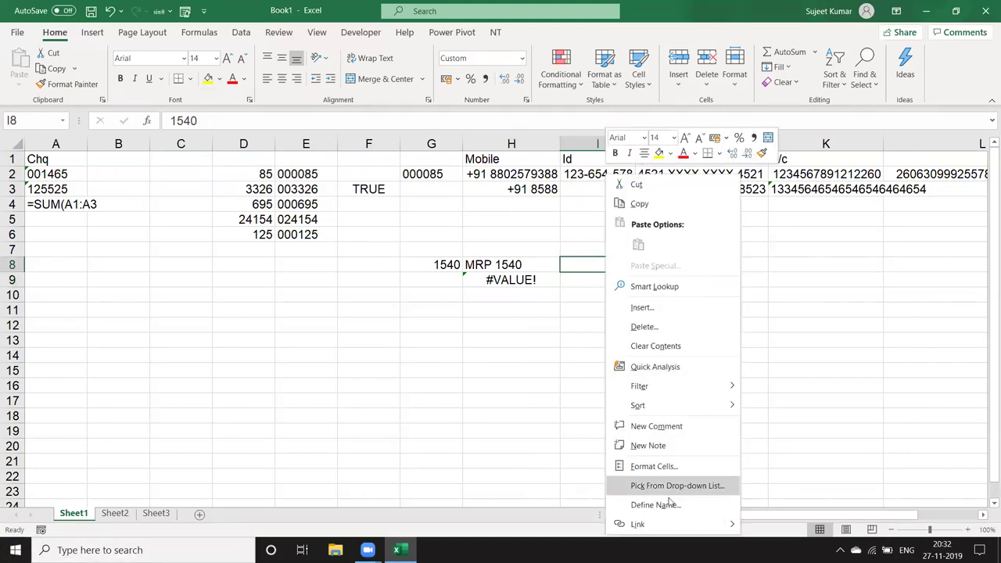
click(656, 474)
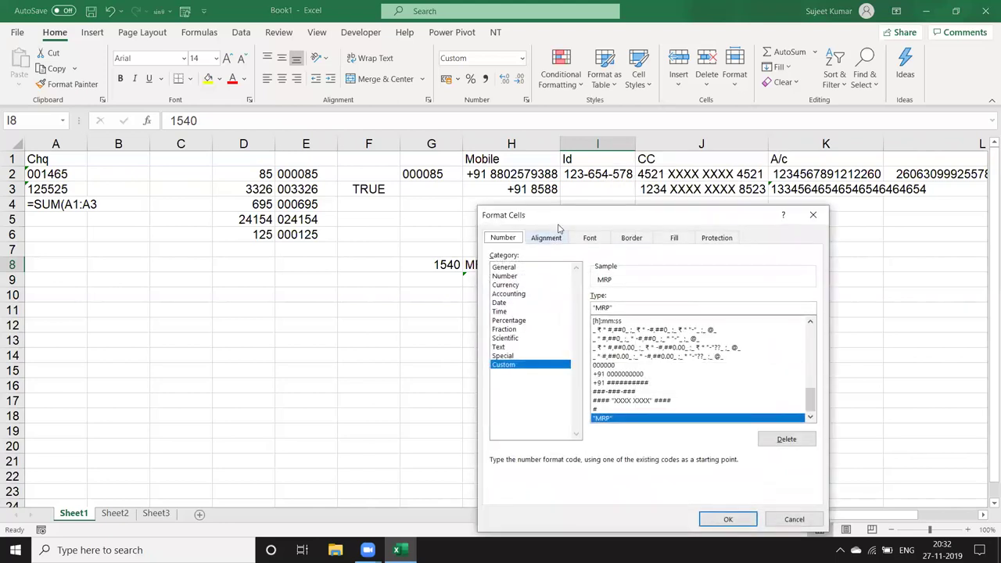
drag(560, 215, 297, 176)
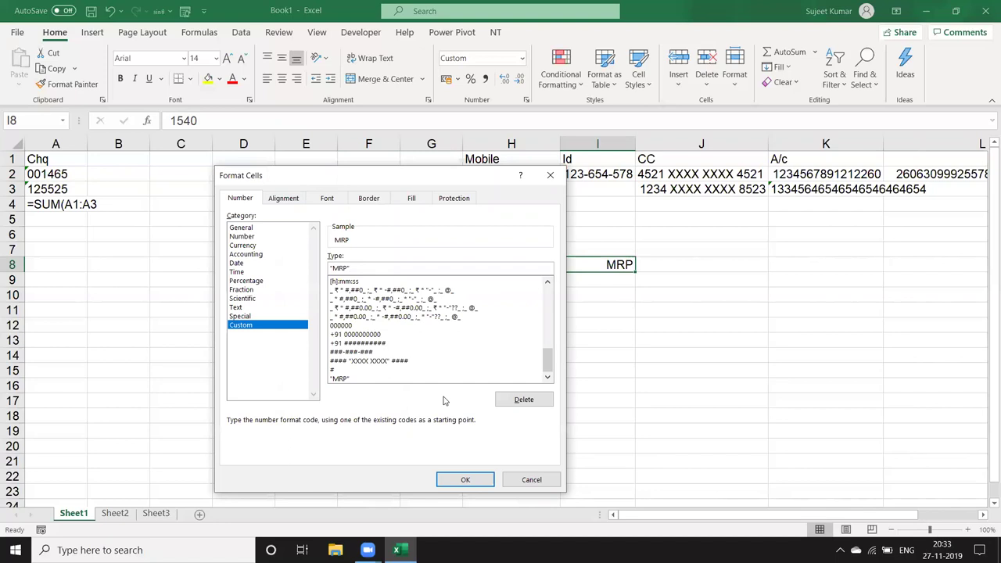
text(00)
key(Return)
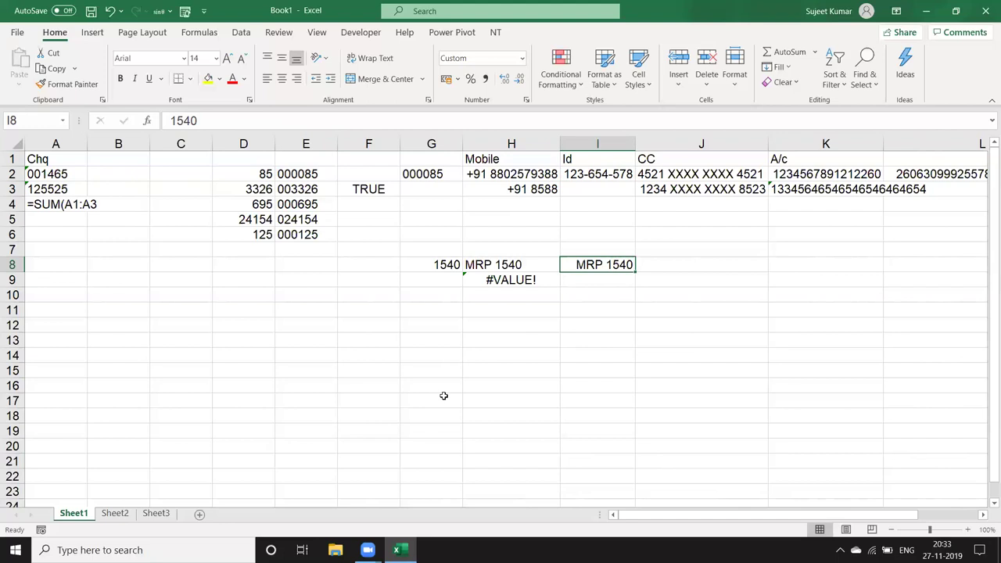
Step: Enter 5 in I8 and change its format from "MRP" 00 to "MRP" 0
text(5)
key(Return)
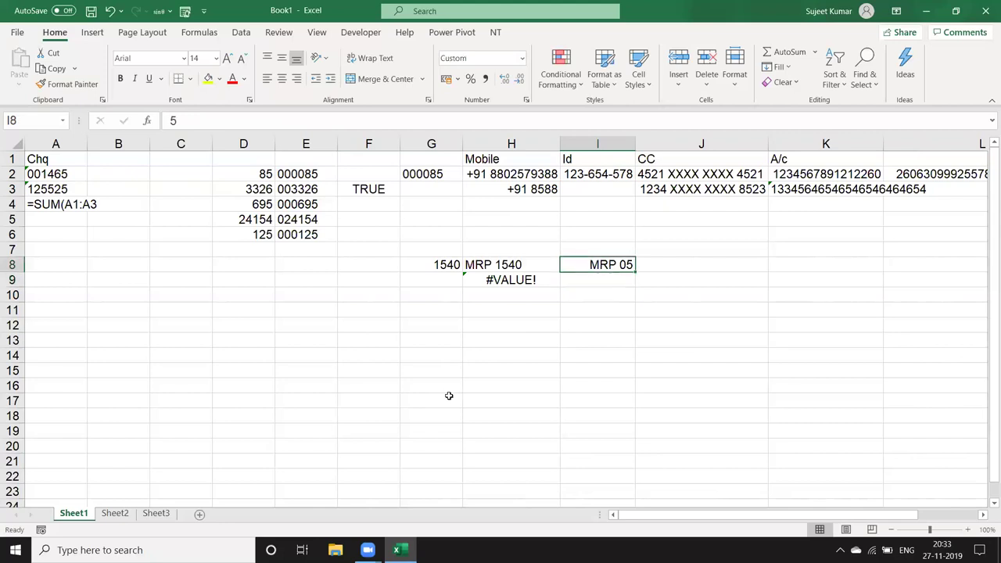
click(526, 100)
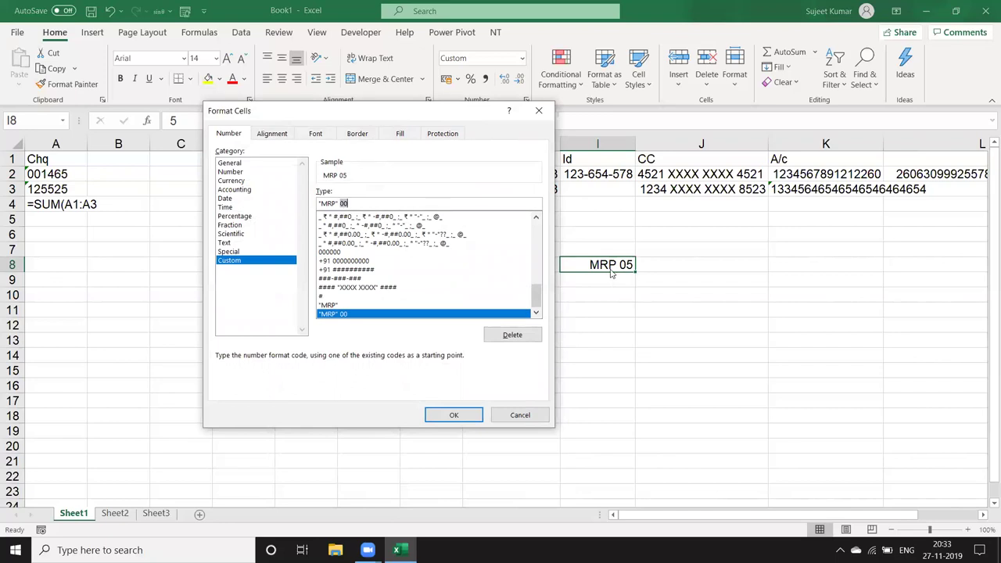
text(0)
key(Return)
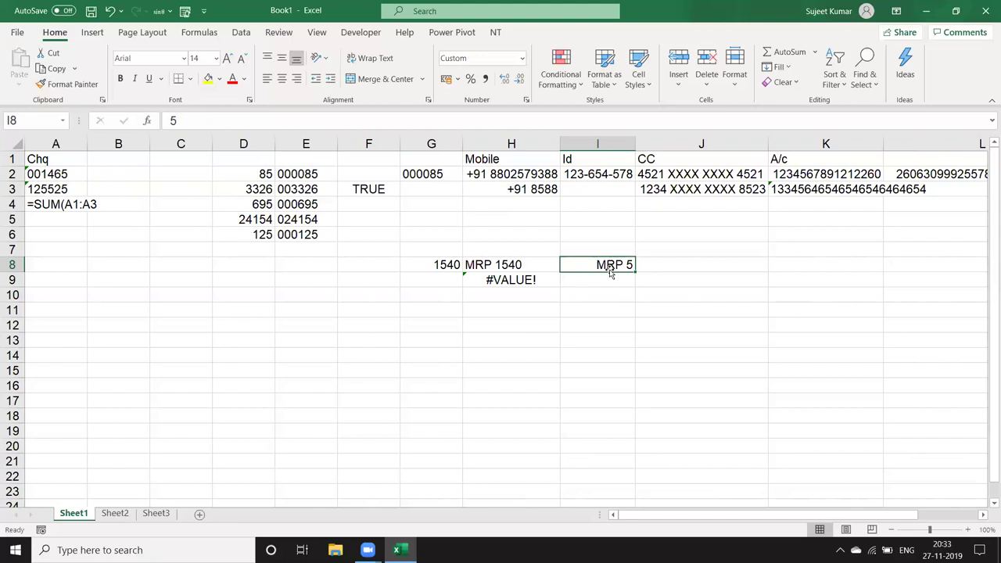
Step: Enter 50.36 in J8 and give it the custom format 0# "Rupees" .00 "Paise"
key(Right)
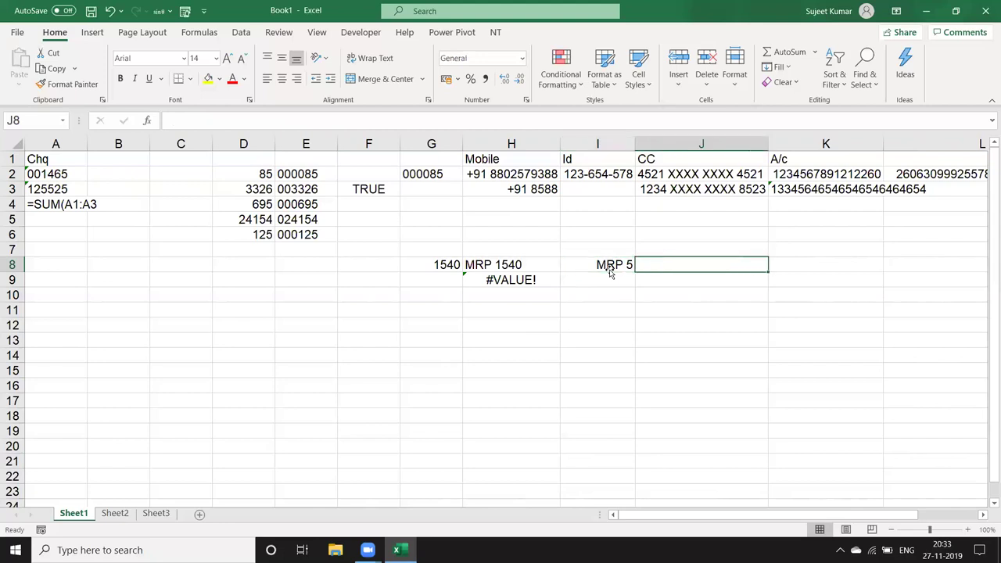
text(5)
text(0.36)
key(Return)
key(Up)
click(526, 99)
click(228, 261)
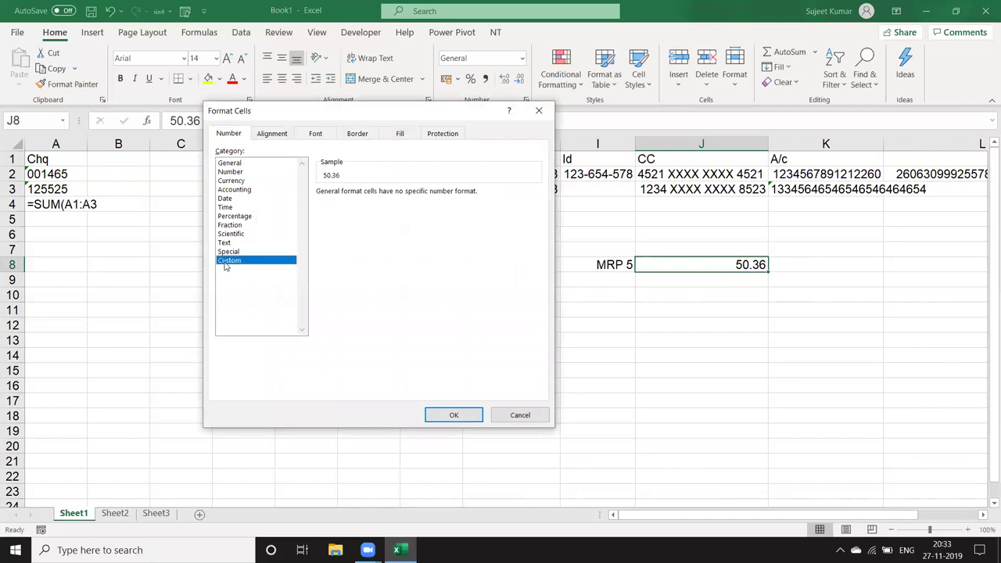
text(0)
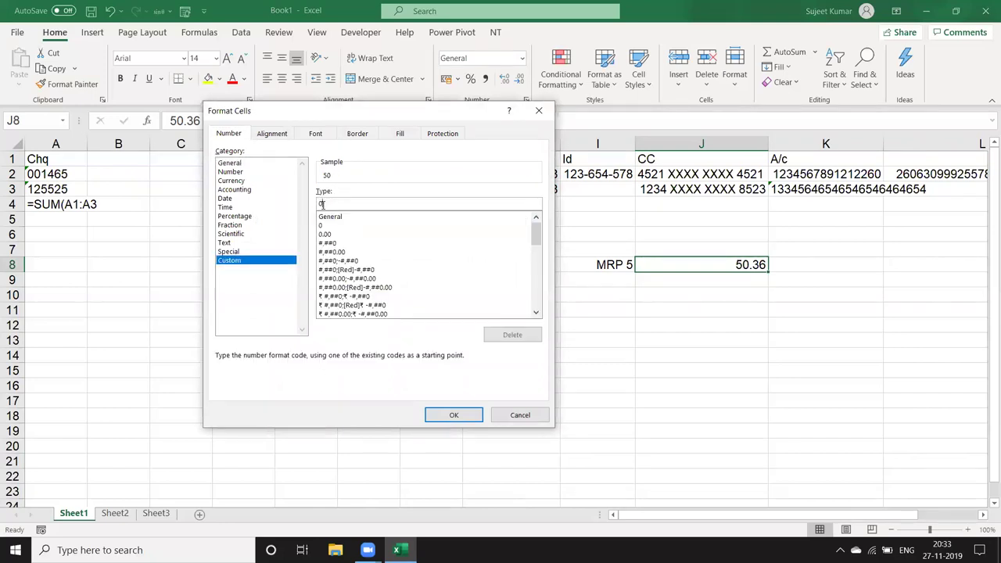
text(Rupees" )
text(00"Paise")
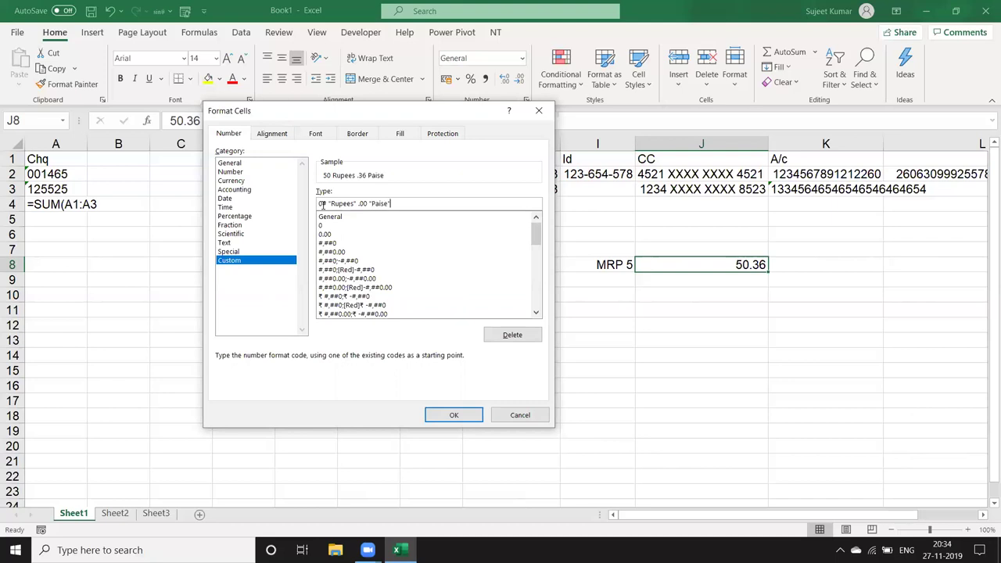
key(Return)
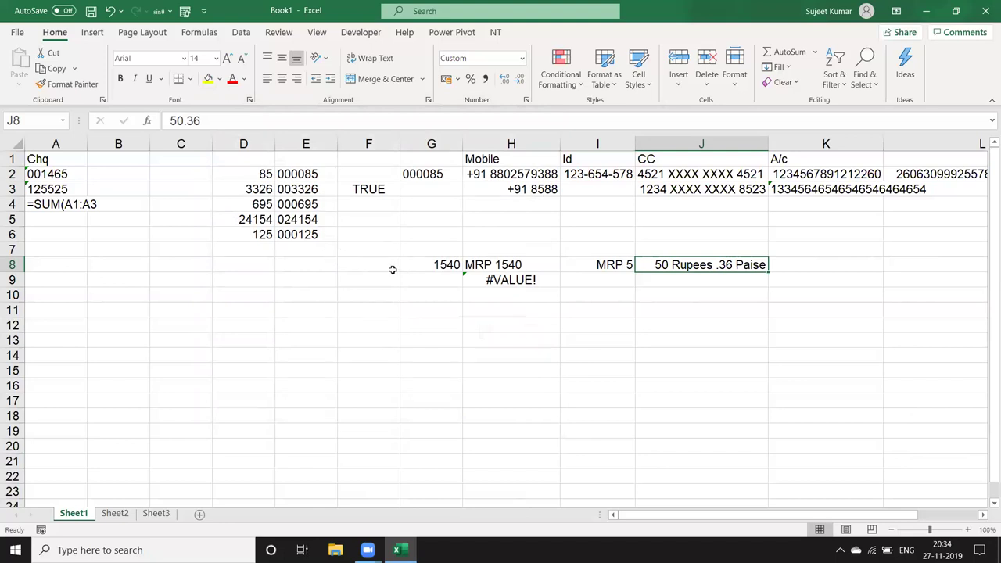
Step: Change J8's rupee digits to 00 so rupees pad to two digits
click(526, 99)
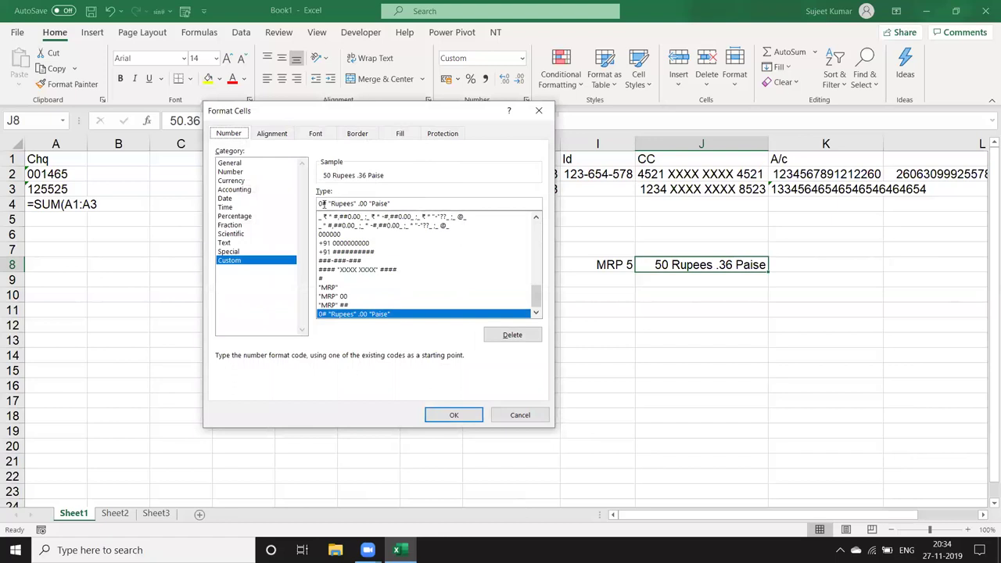
text(0)
key(Return)
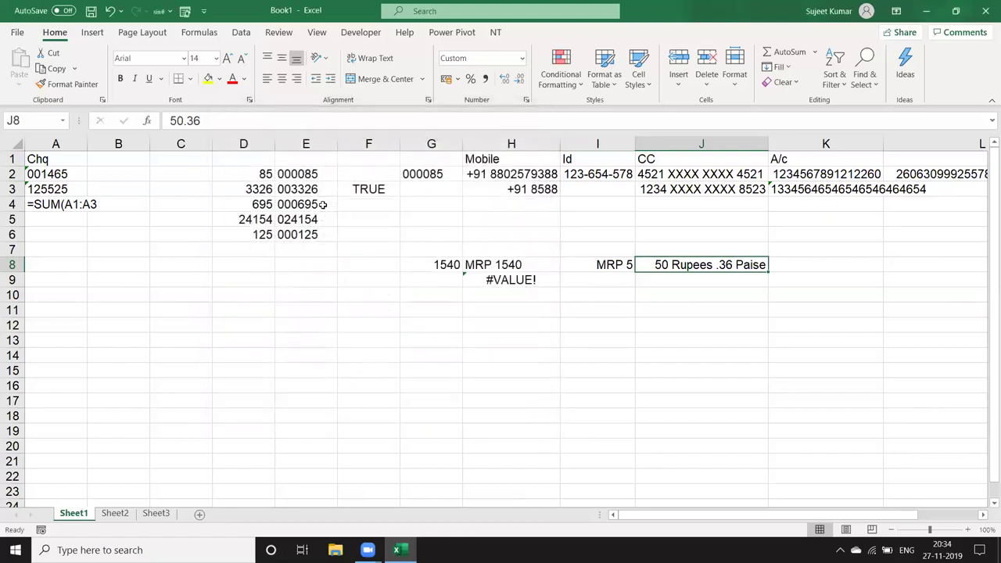
Step: Enter 5.36 then .50 in J8 and change the rupee code's leading 0 to #
text(5.36)
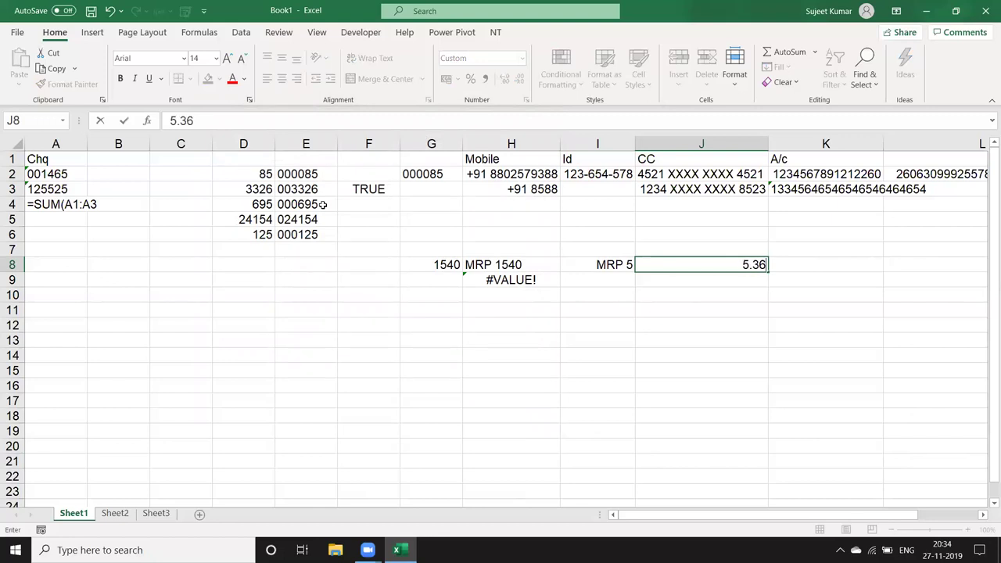
key(Return)
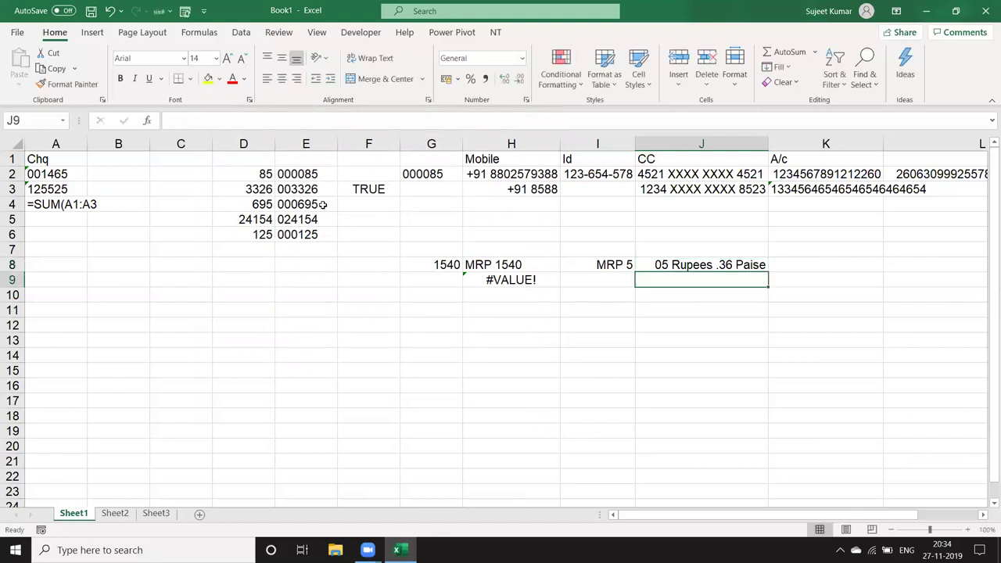
key(Up)
text(.50)
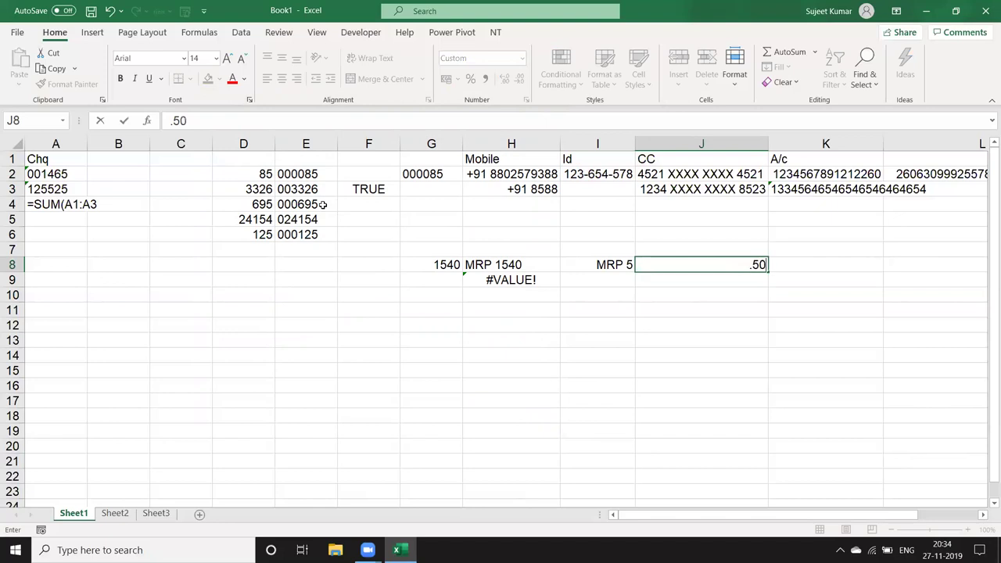
key(ctrl+Return)
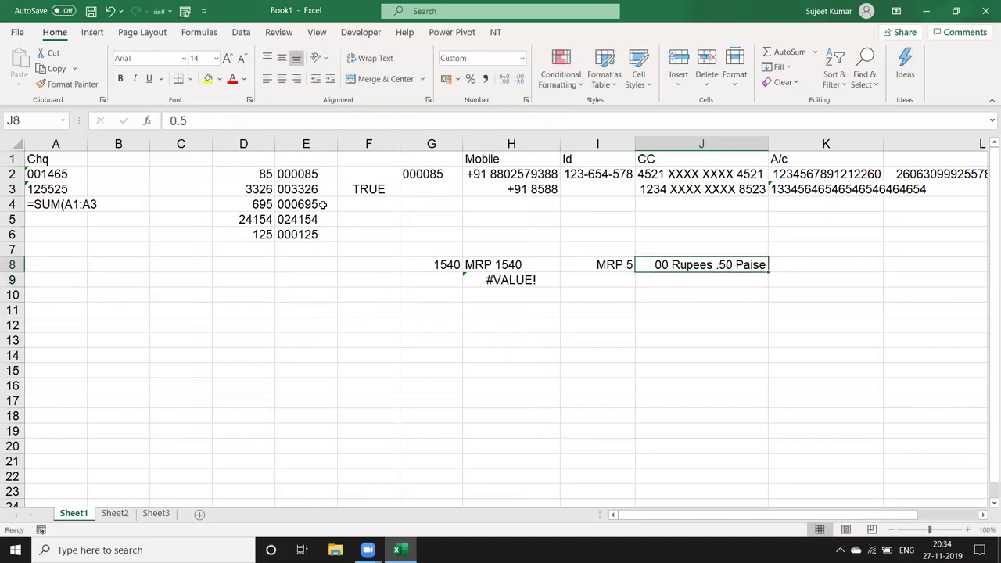
click(526, 101)
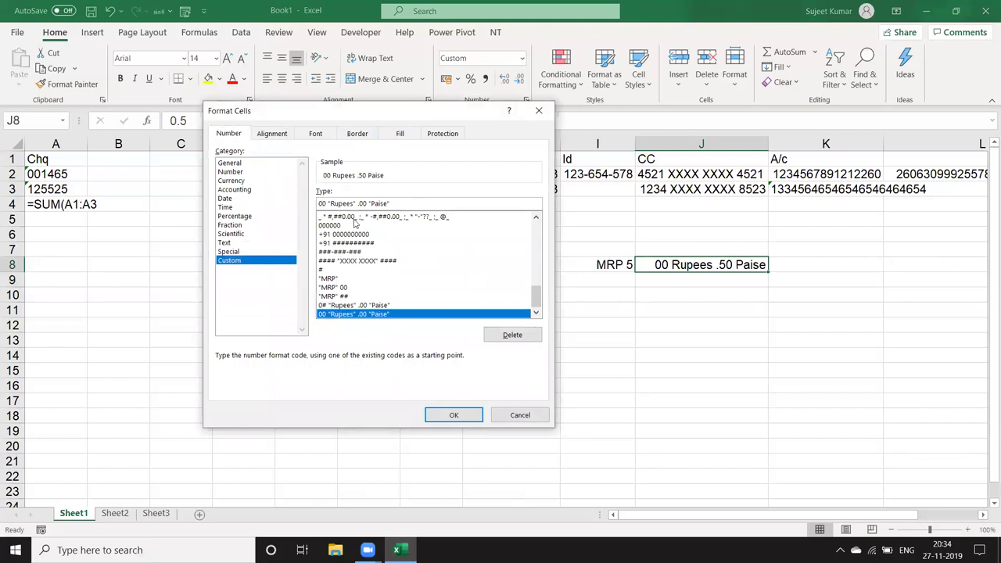
key(BackSpace)
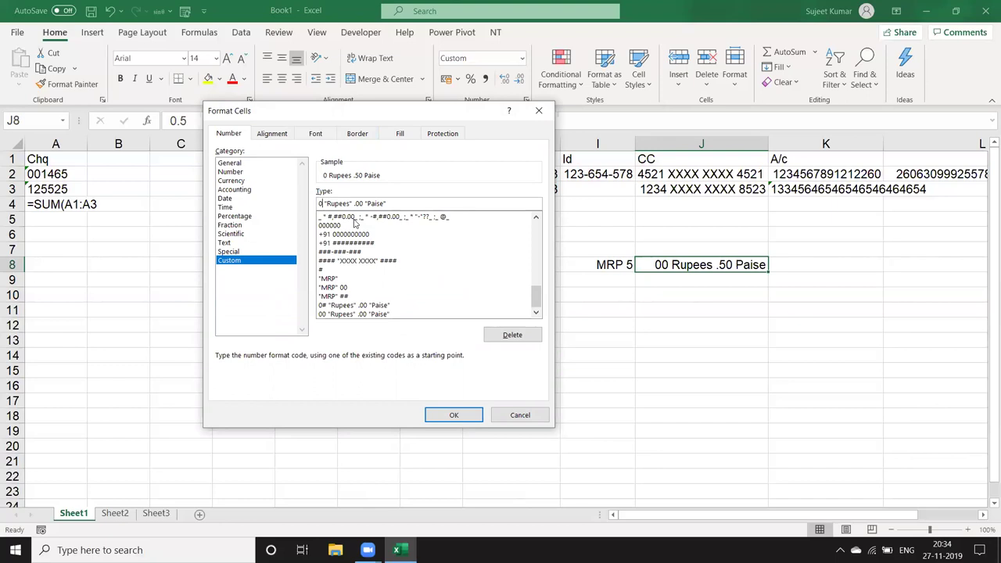
text(#)
key(Return)
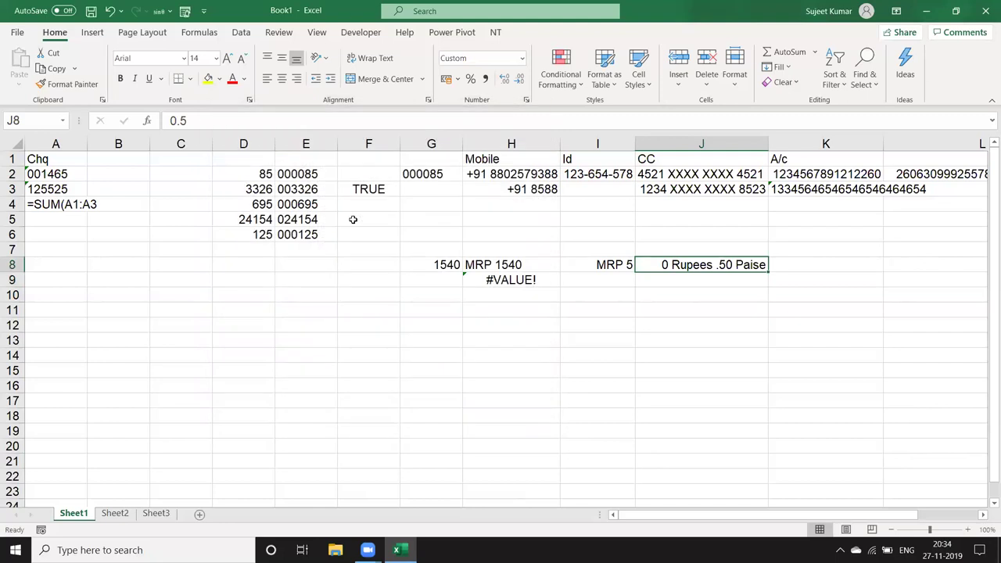
Step: Enter 5.3 in J8 and set the paise digits in its format to ##
click(526, 100)
key(Escape)
text(5.3)
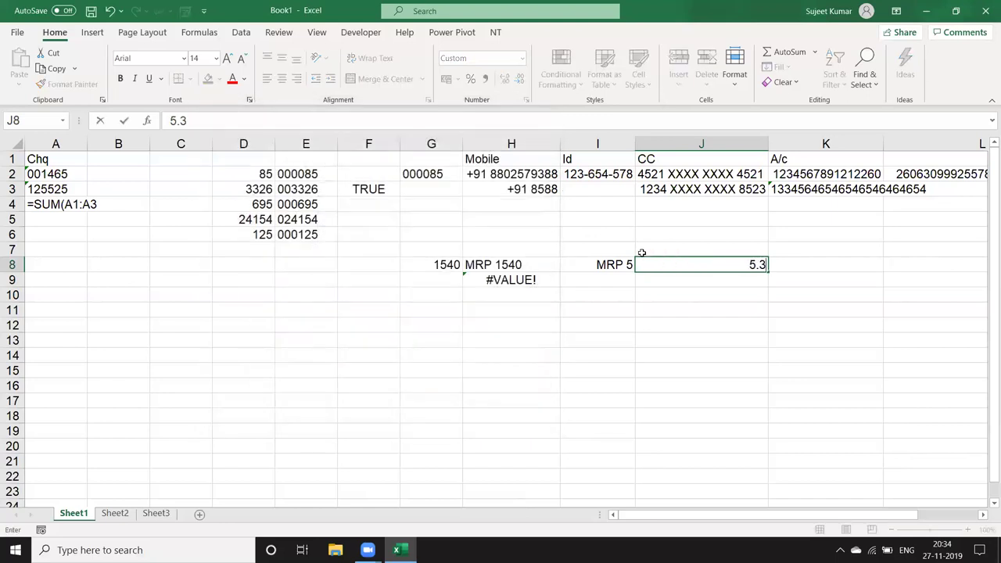
key(Return)
key(Up)
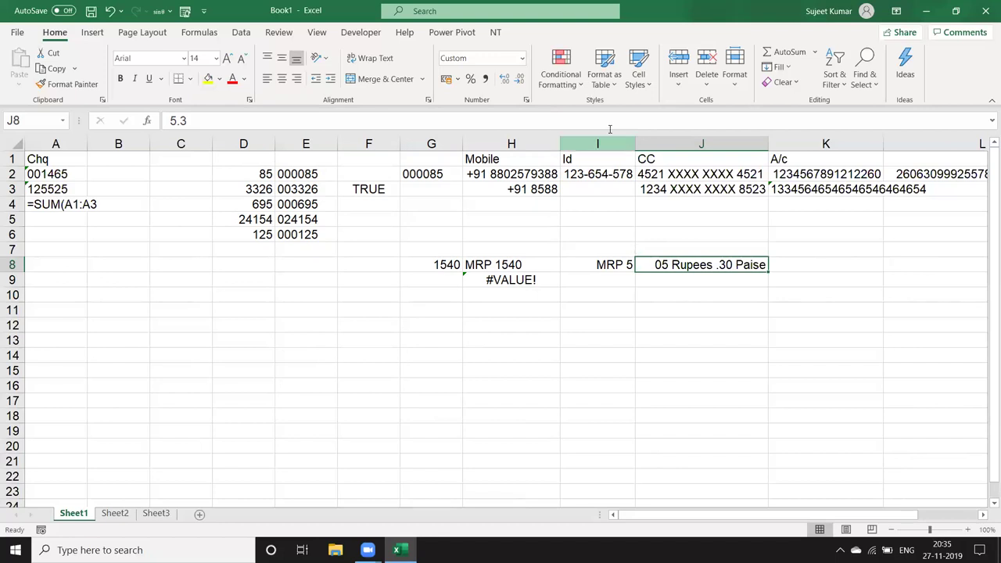
key(ctrl+1)
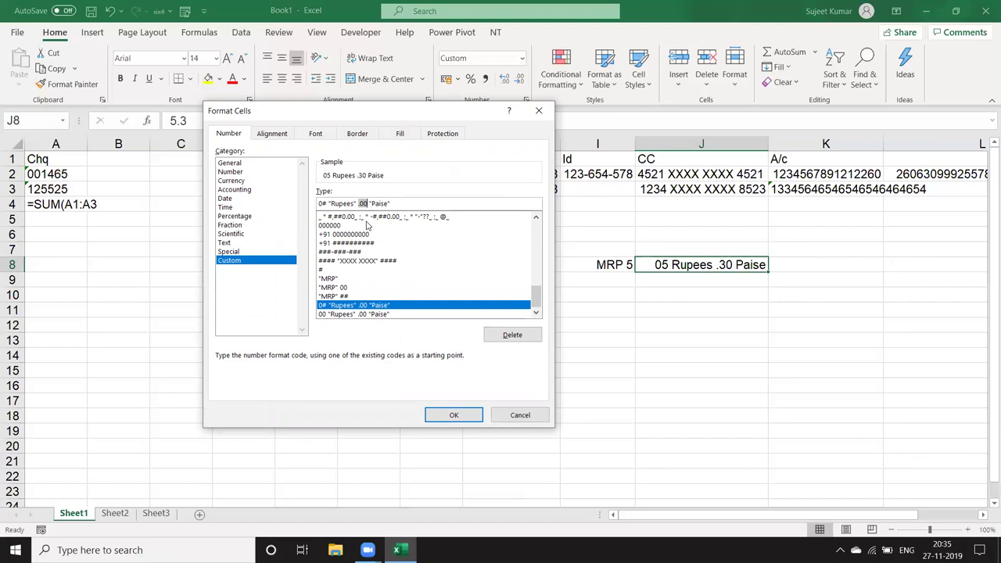
text(##)
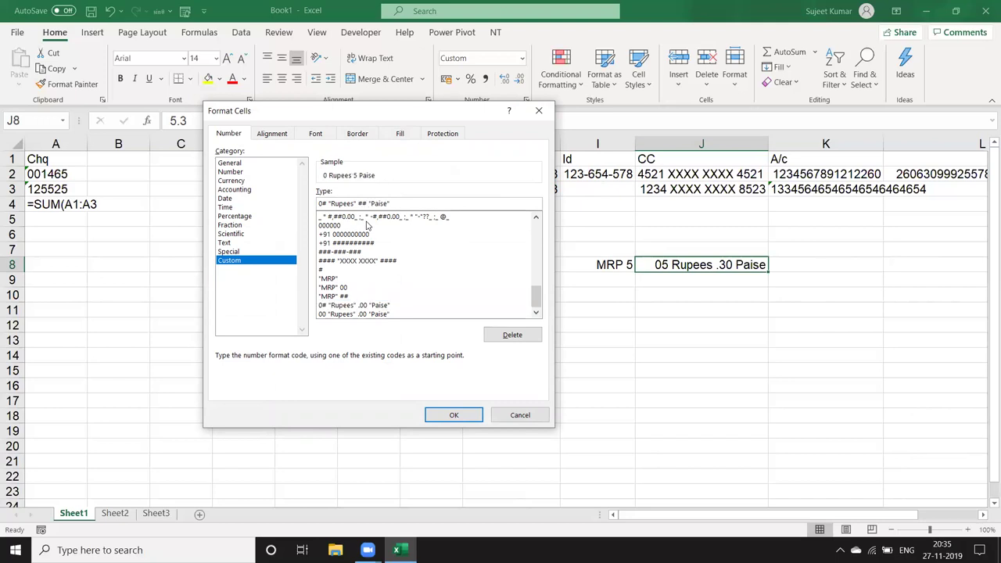
key(Return)
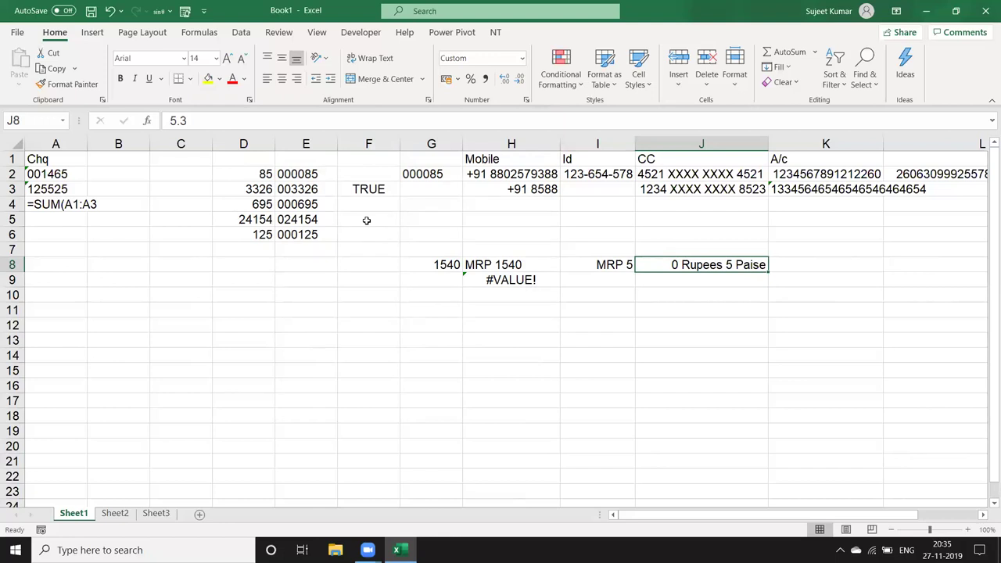
Step: Insert a decimal point before the paise digits in J8's format
click(525, 100)
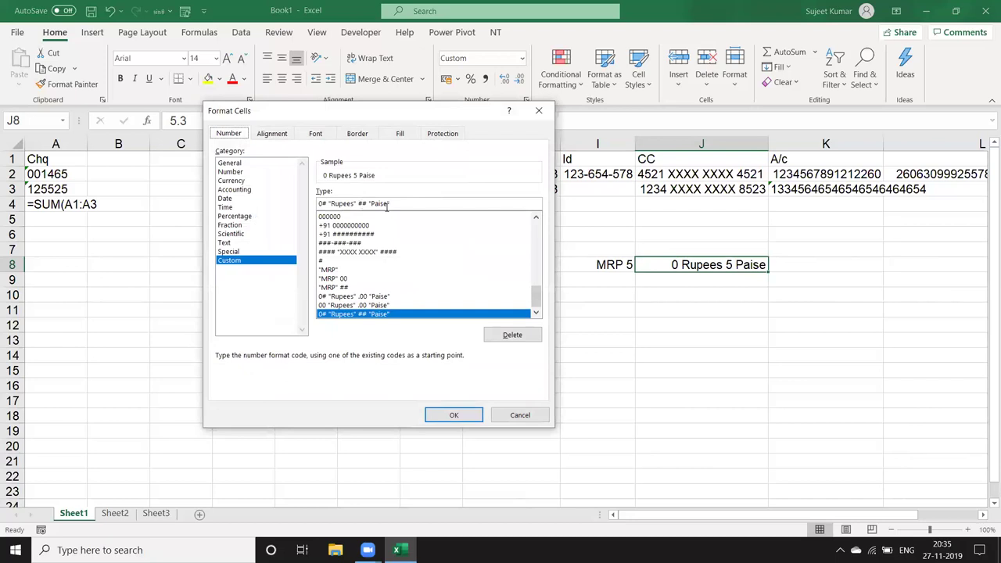
click(358, 204)
text(.)
key(Return)
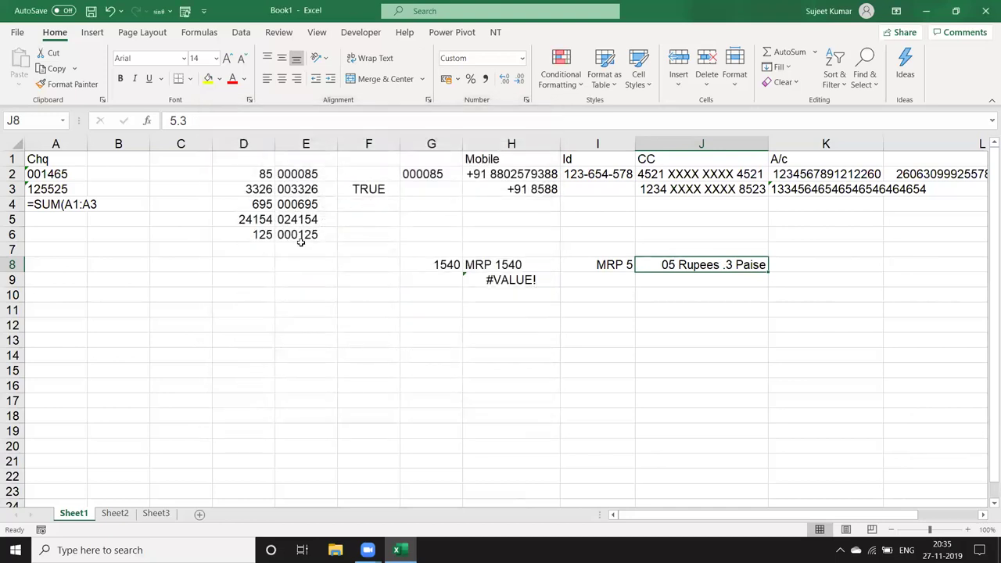
Step: Replace the ## paise digits with 00, giving 0# "Rupees" .00 "Paise"
click(428, 99)
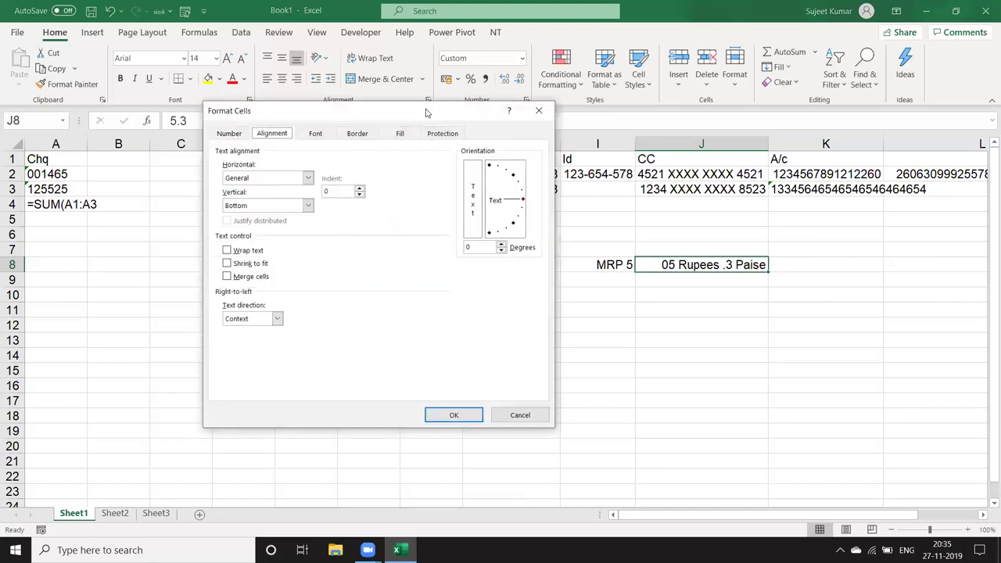
key(Escape)
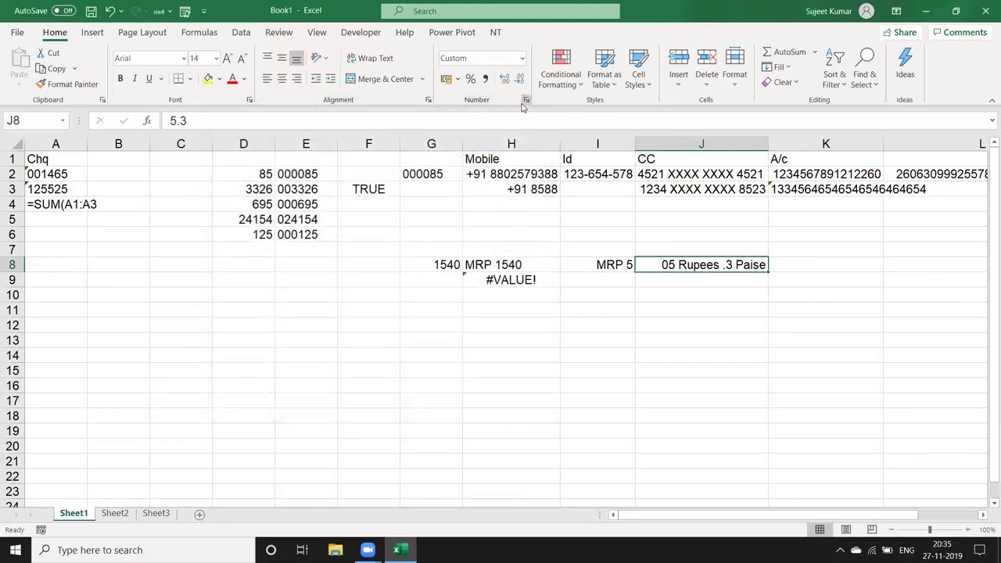
click(526, 100)
double_click(365, 203)
key(Delete)
text(00 "Paise)
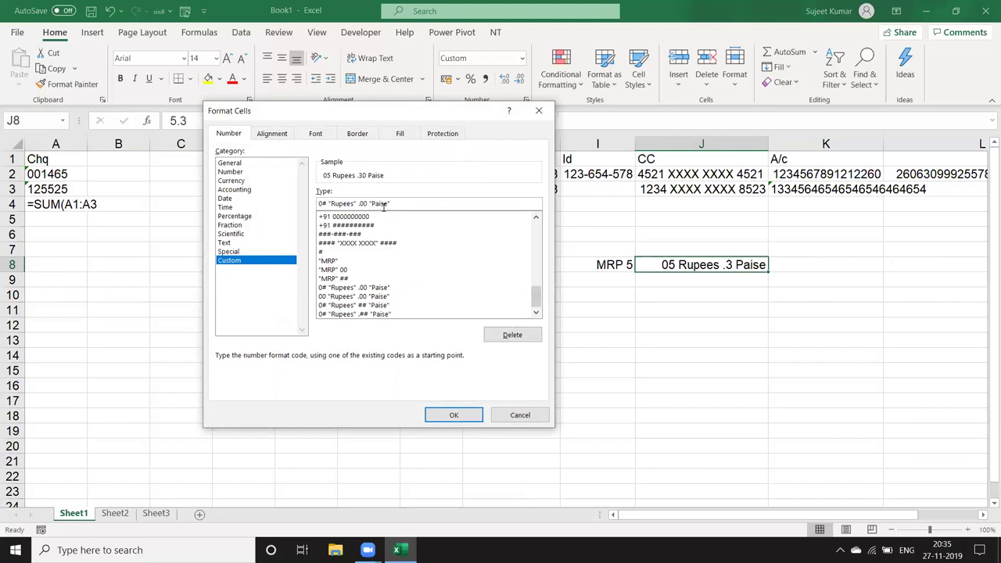
key(Return)
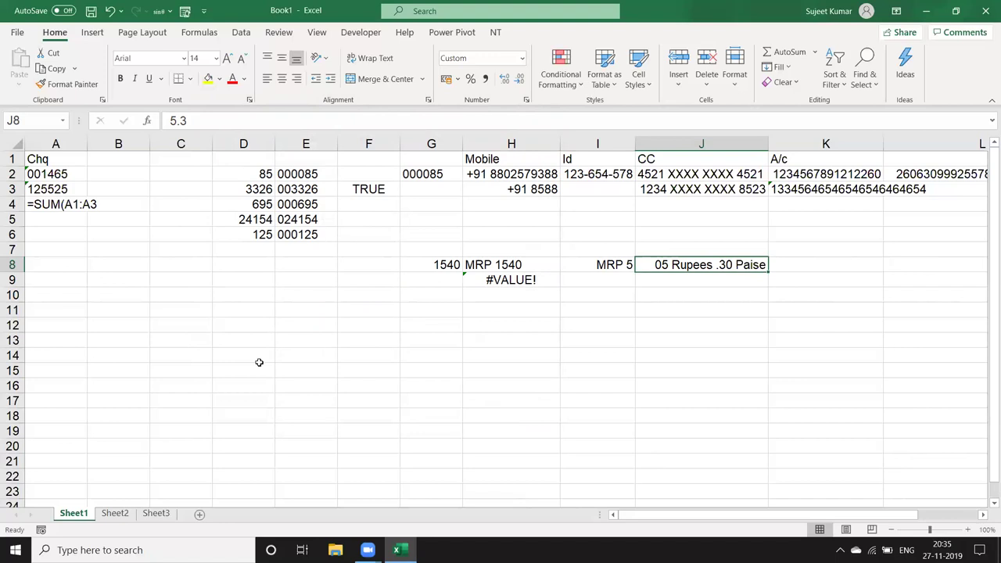
Step: Launch Chrome, go to gmail.com, and open the Sent folder
key(super)
text(ex)
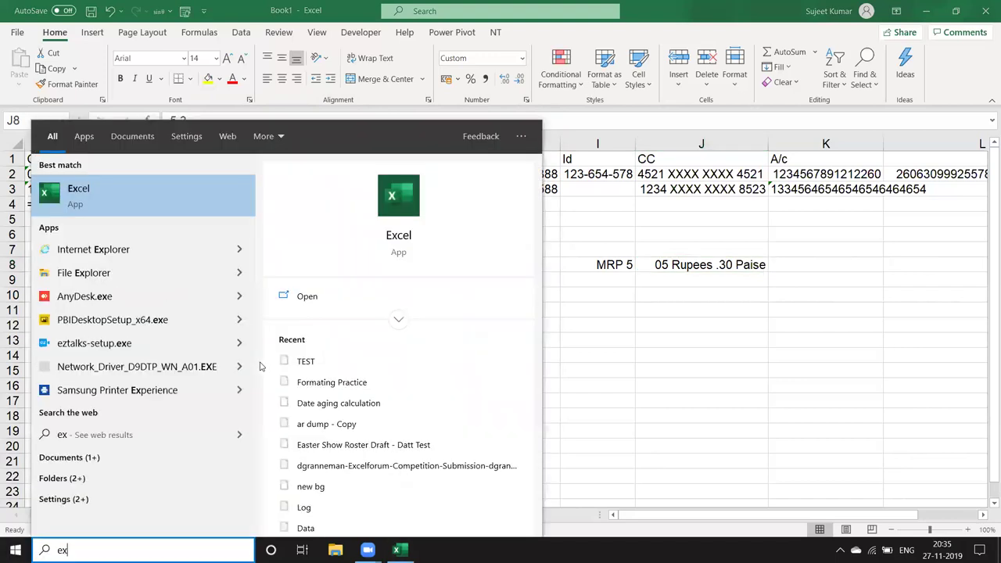
key(BackSpace)
key(BackSpace)
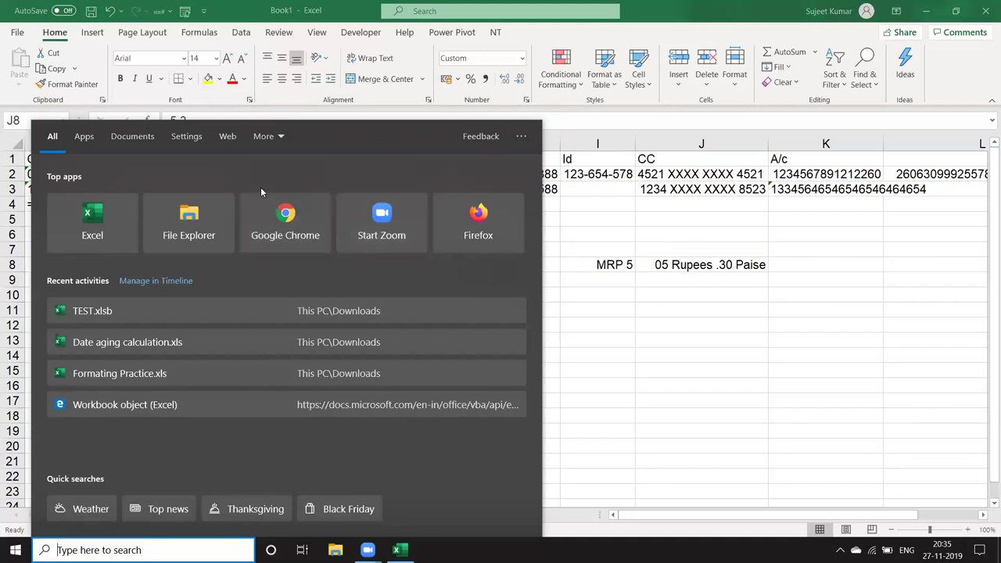
click(285, 216)
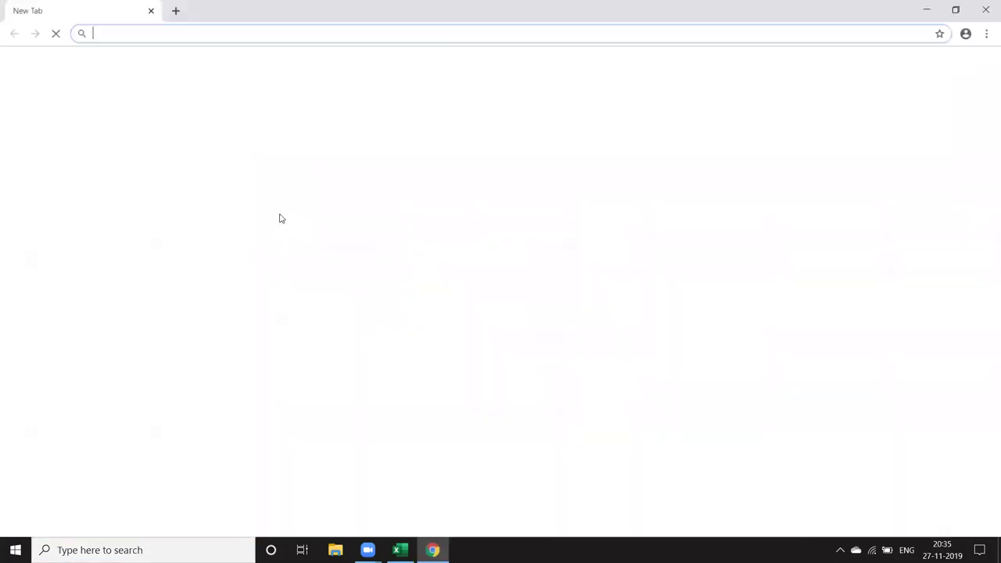
text(gm)
key(Return)
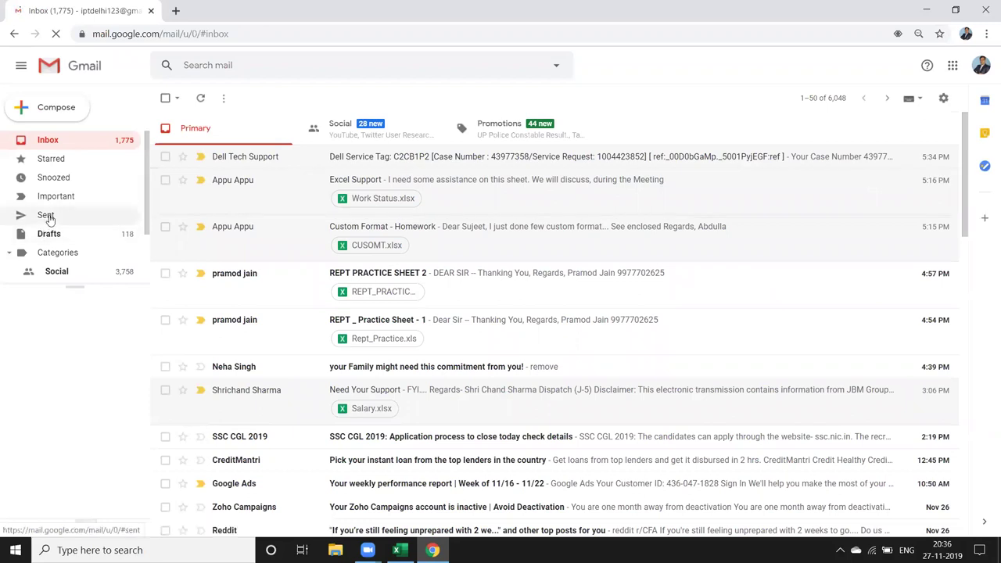
click(47, 216)
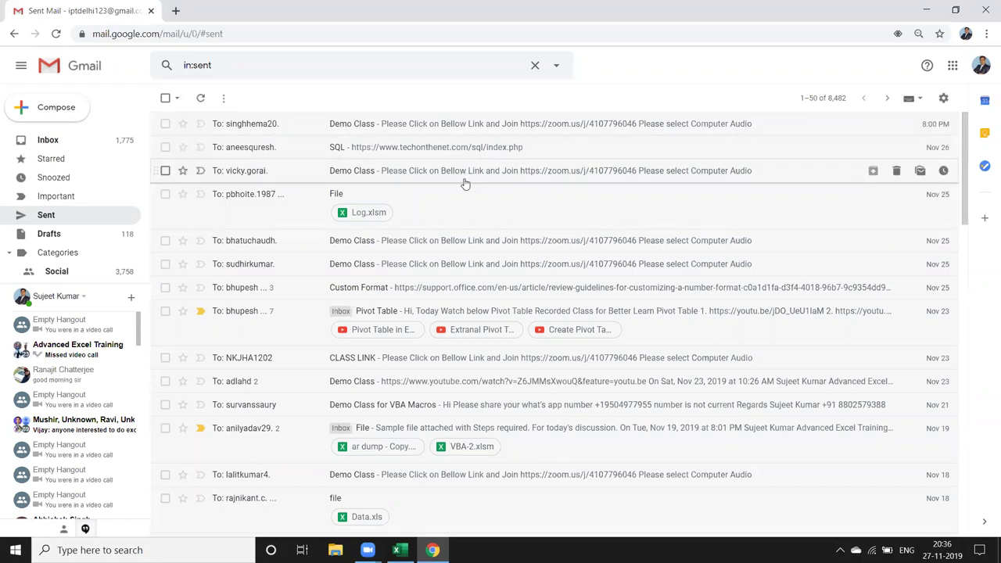
Step: Open the sent Custom Format email and forward its first message
click(491, 289)
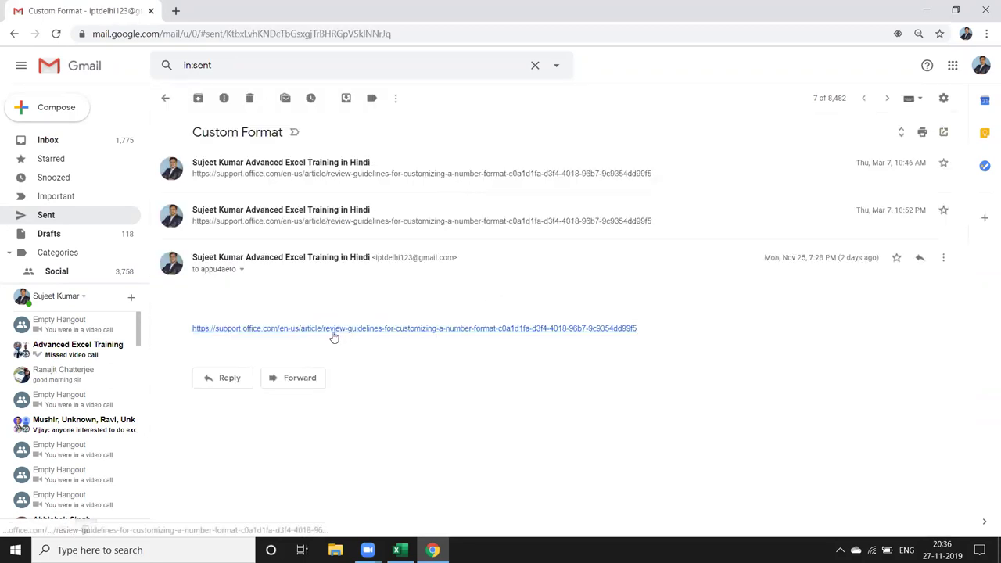
click(286, 188)
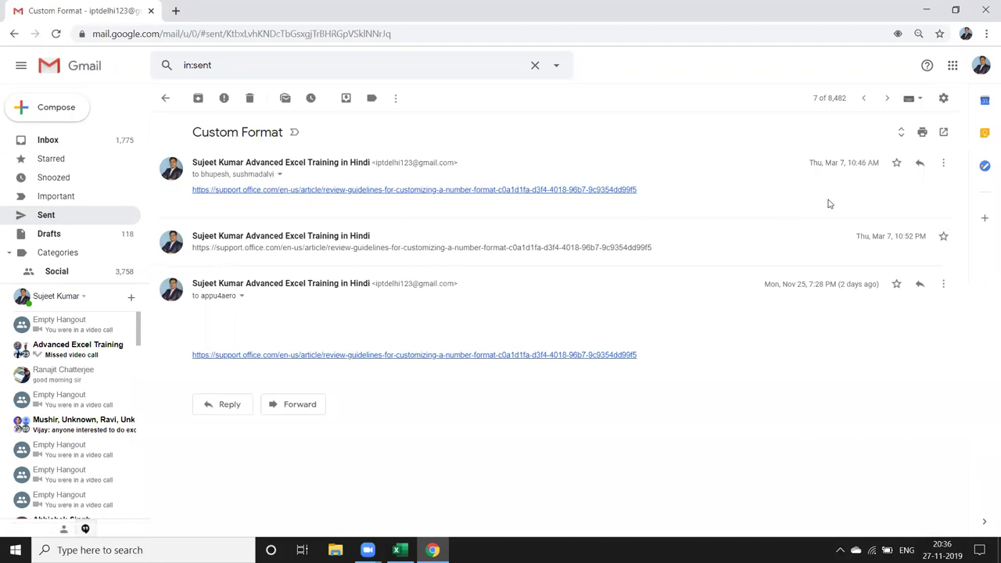
click(943, 164)
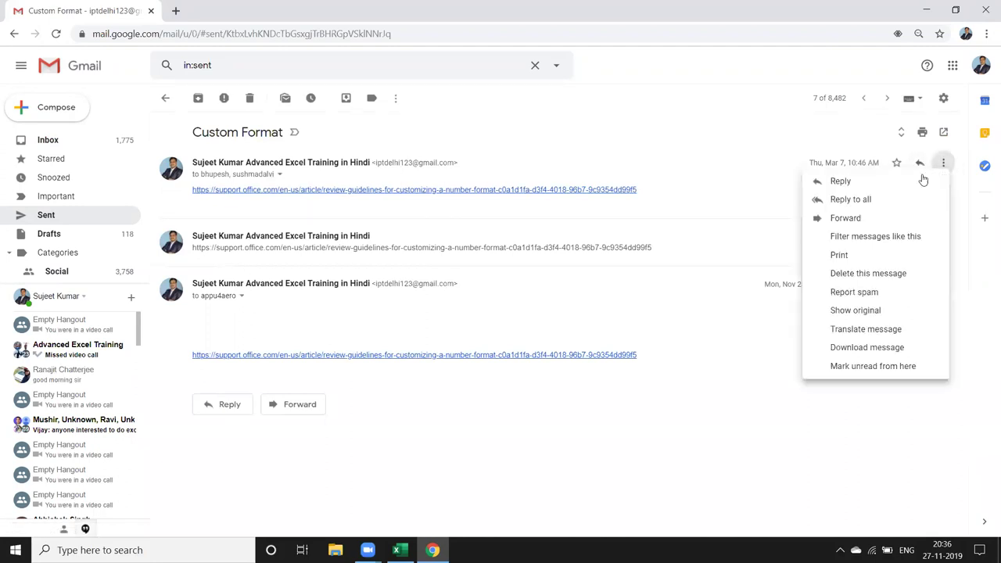
click(858, 212)
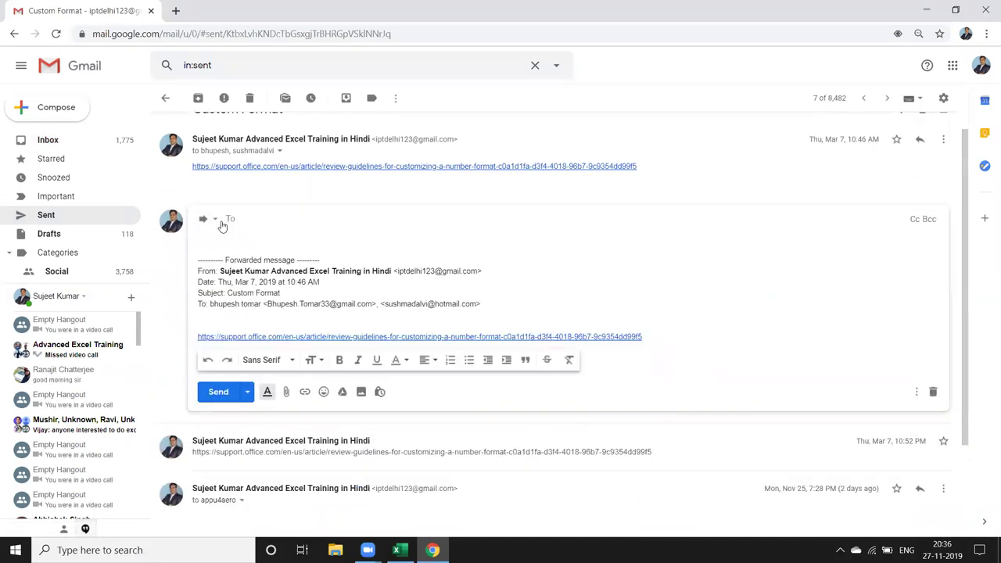
Step: Pop the forward into its own window and delete the forwarded-message header
click(215, 219)
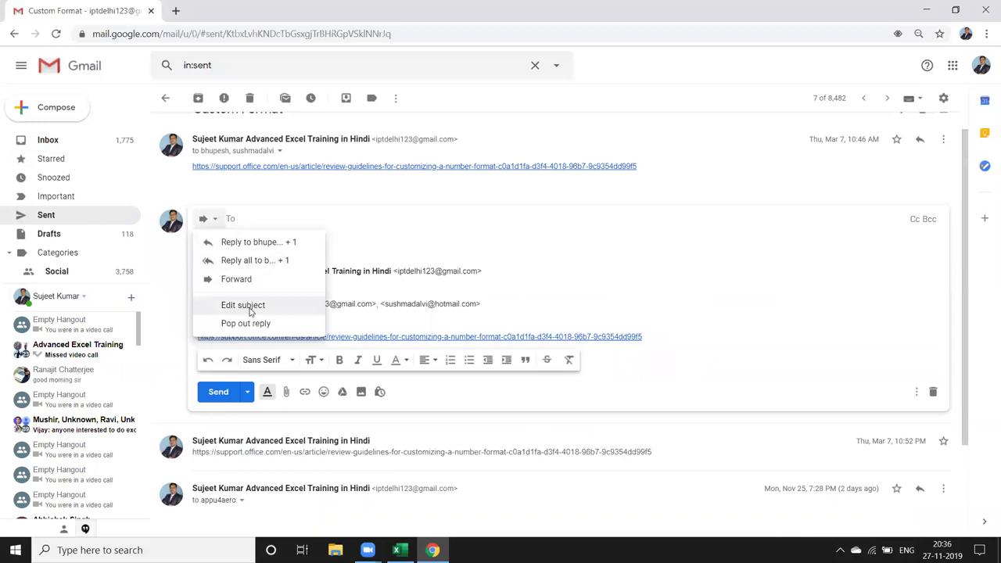
click(250, 311)
mouse_move(628, 324)
mouse_down()
mouse_move(901, 333)
mouse_move(664, 276)
mouse_up()
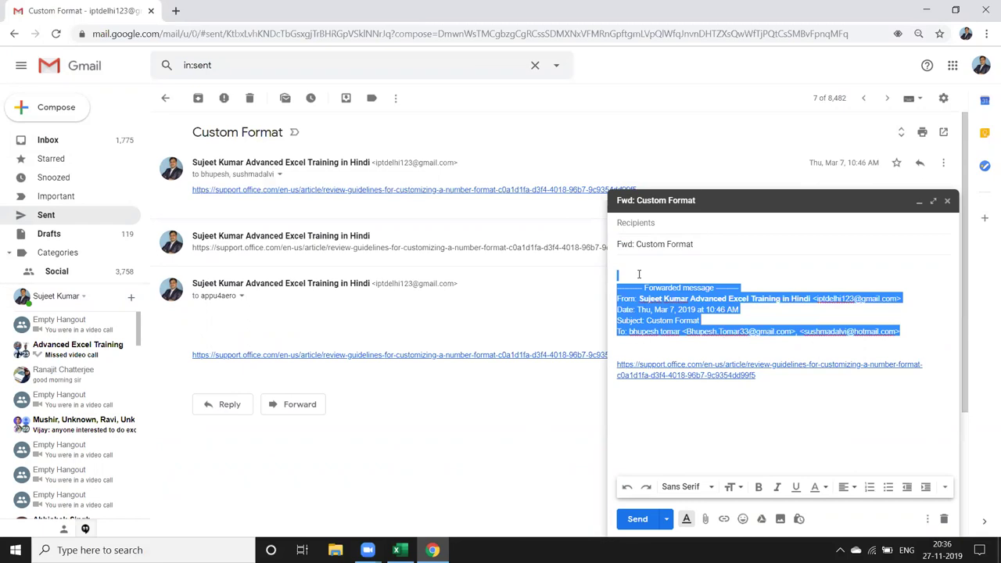
key(Delete)
key(Delete)
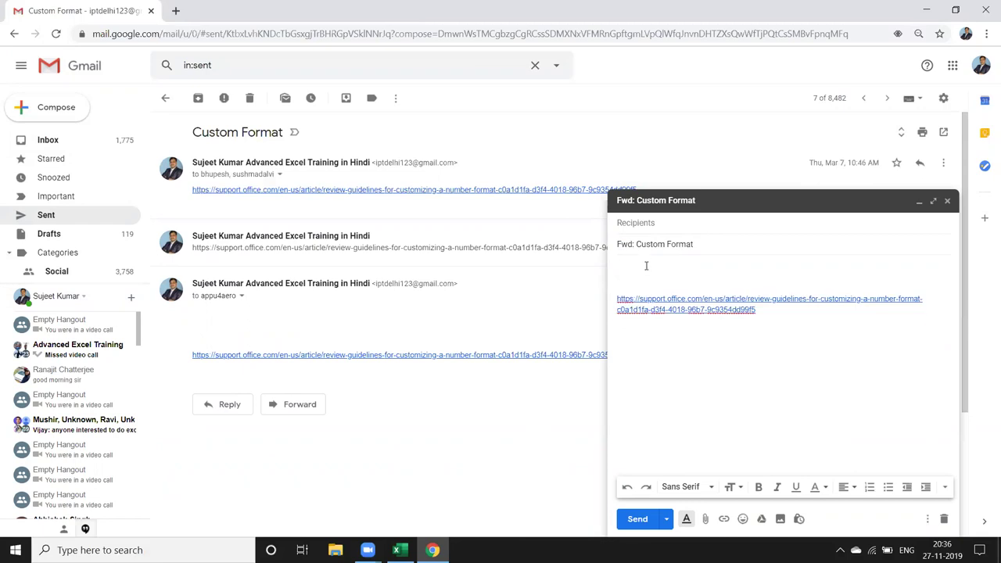
Step: Add the first student's address as a recipient of the forward
click(643, 227)
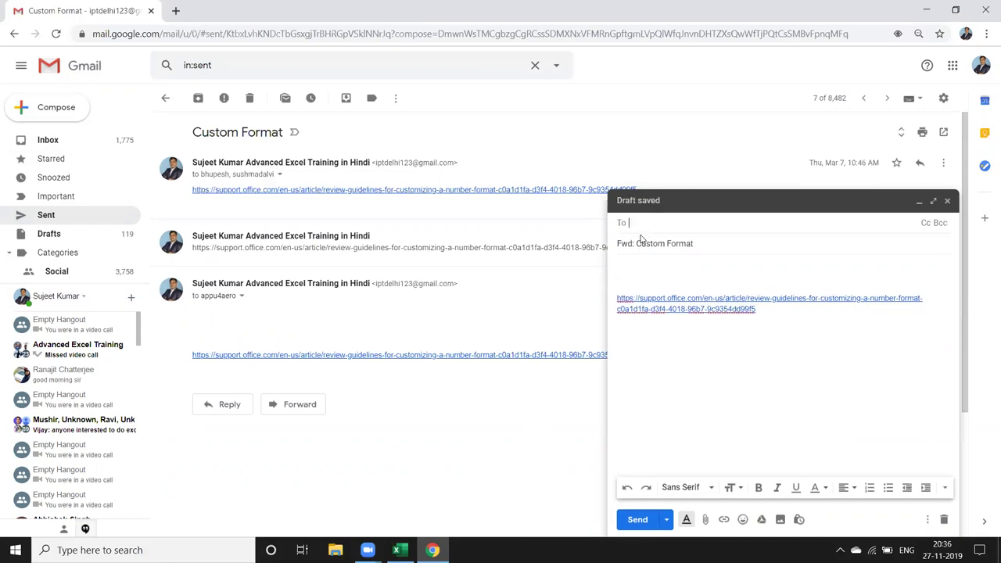
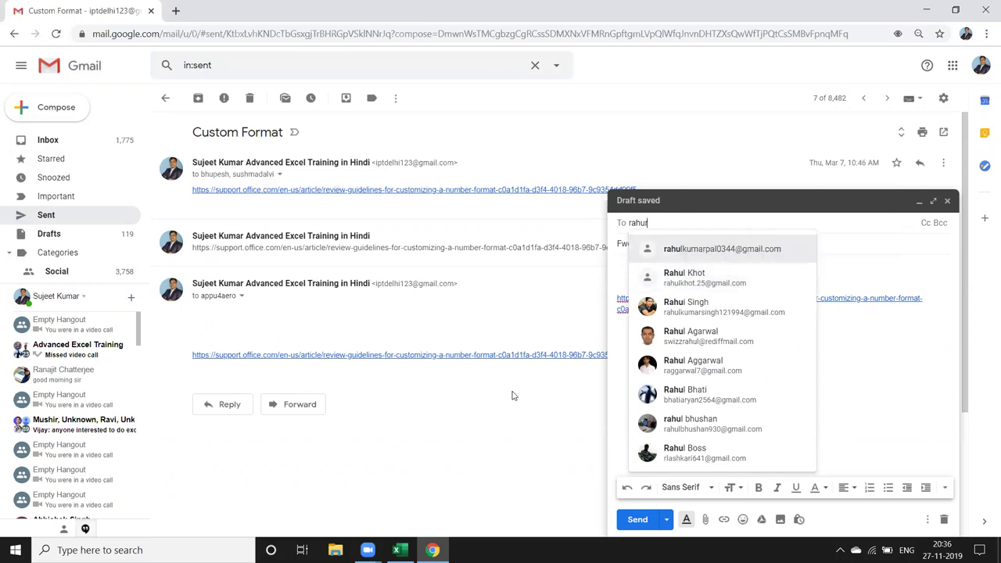
key(Escape)
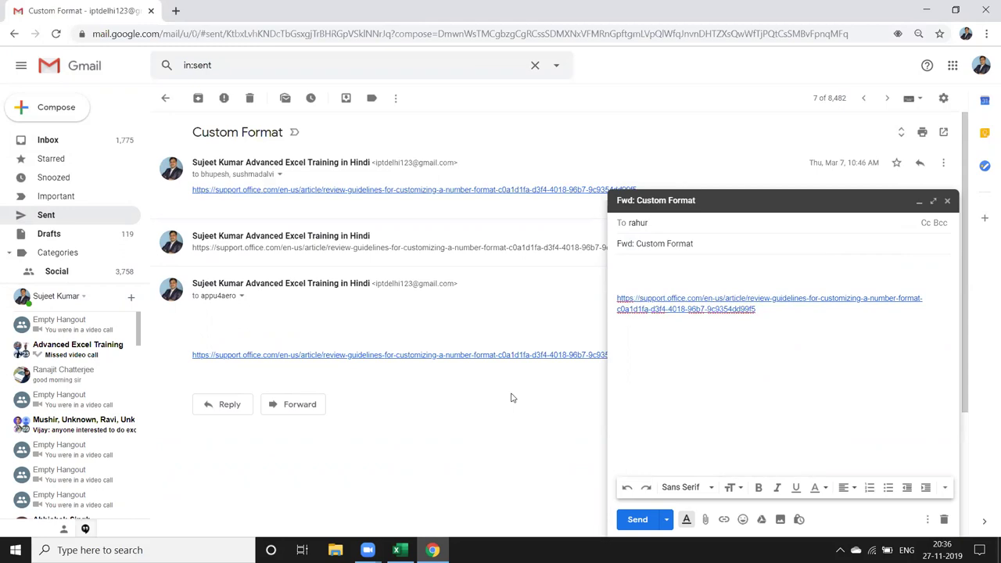
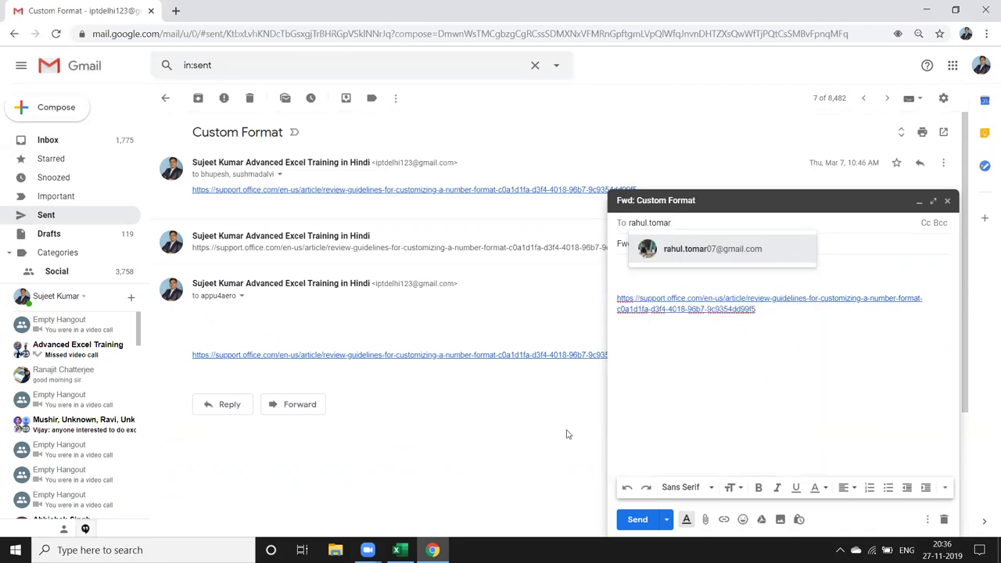
click(695, 263)
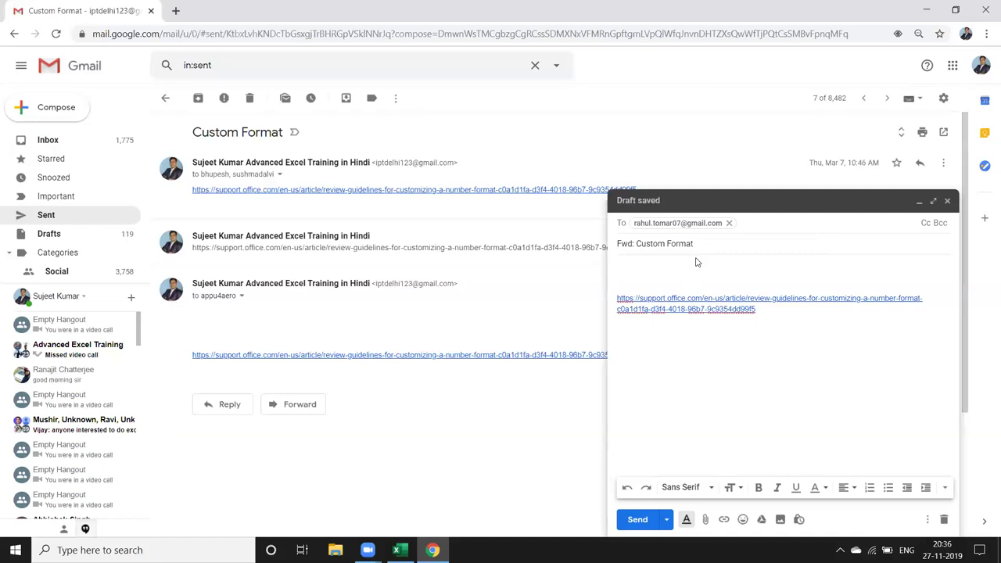
Step: Add the second student, send the forward, and return to the Inbox
text(he)
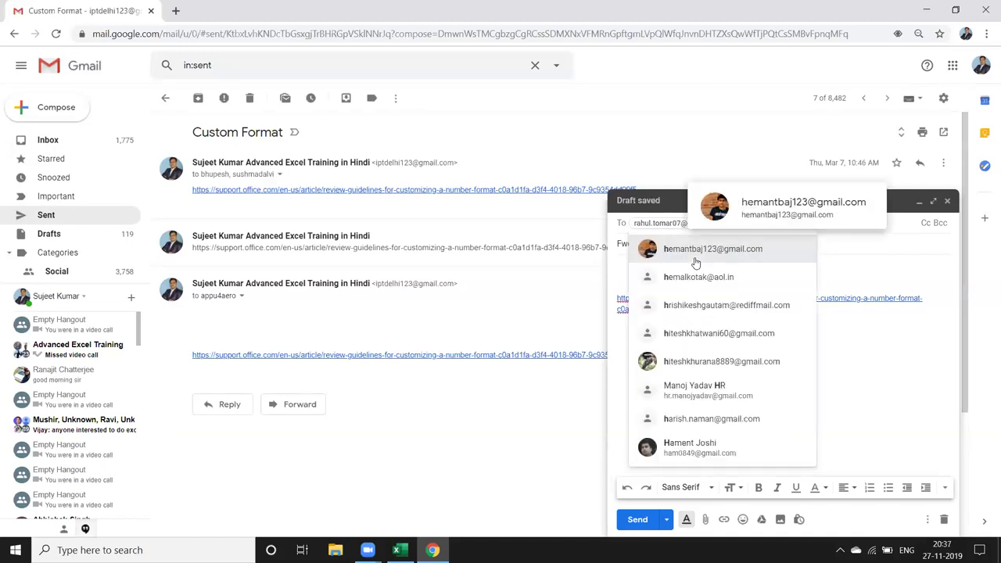
click(696, 262)
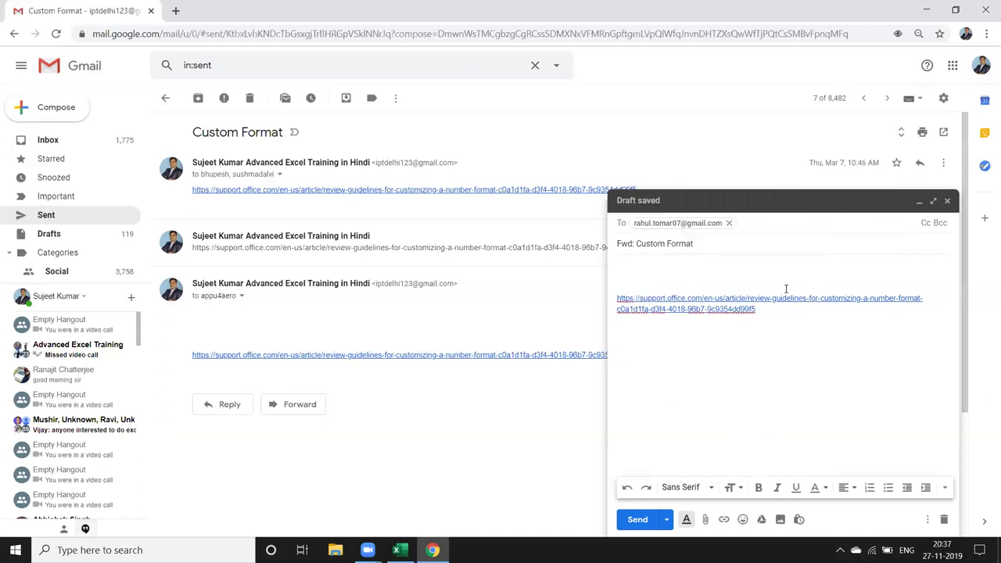
text(singhh)
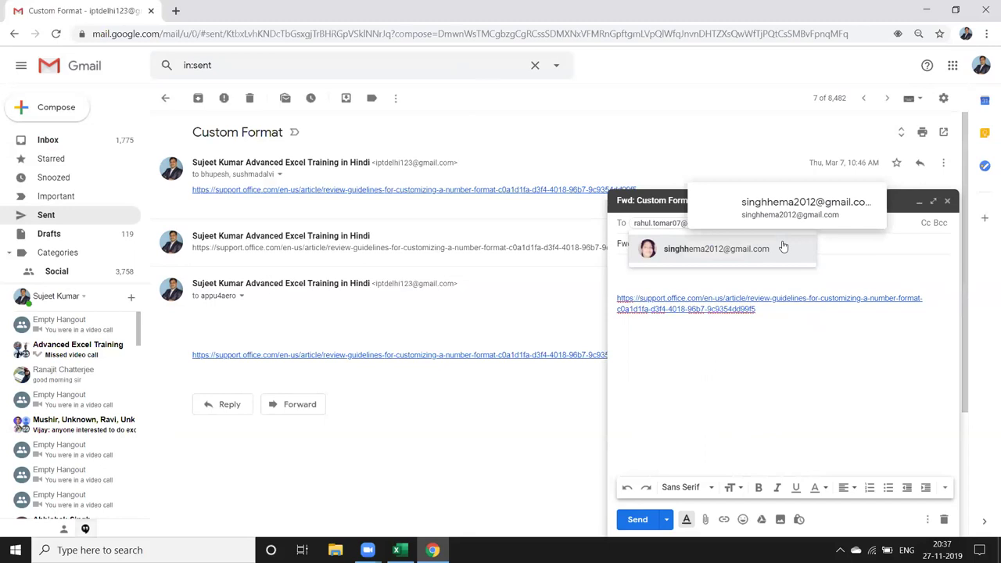
click(776, 248)
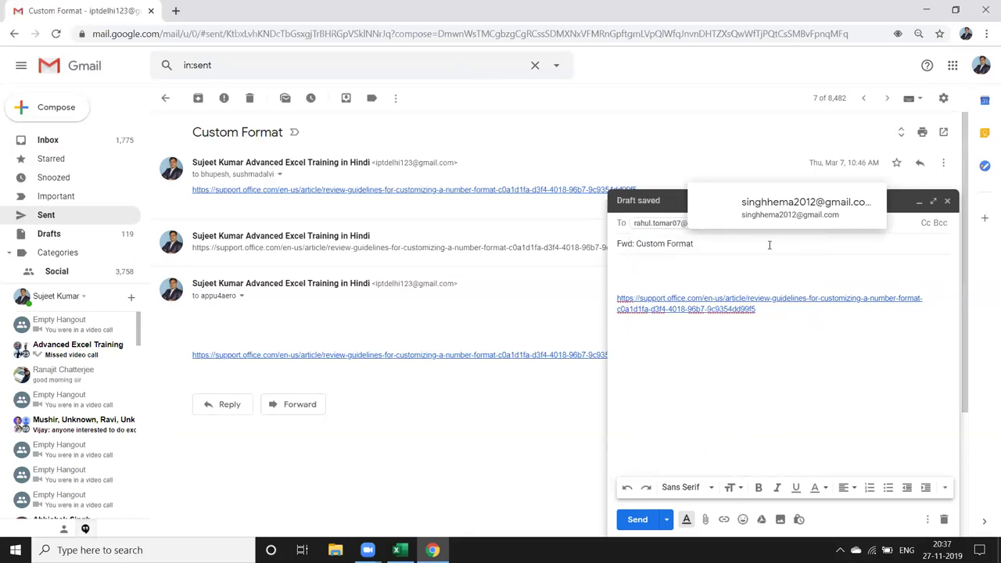
click(639, 522)
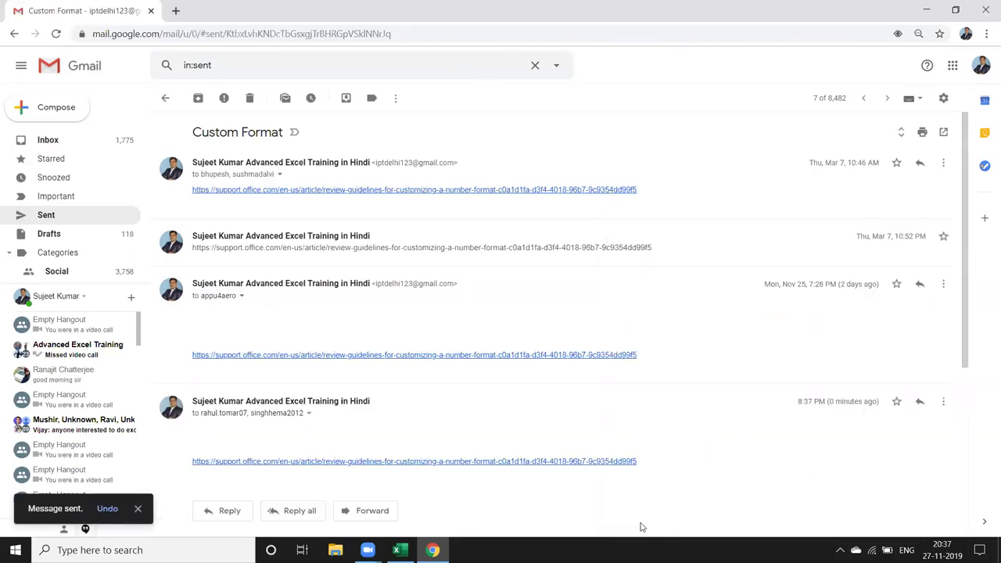
click(53, 142)
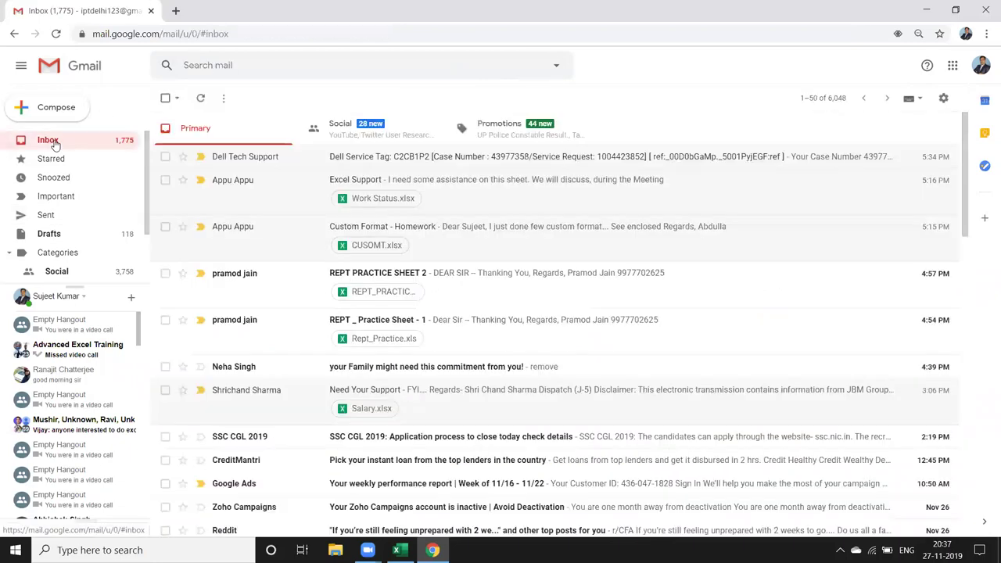
Step: Hide Chrome with Win+D and bring up the Zoom window from the taskbar
key(super+d)
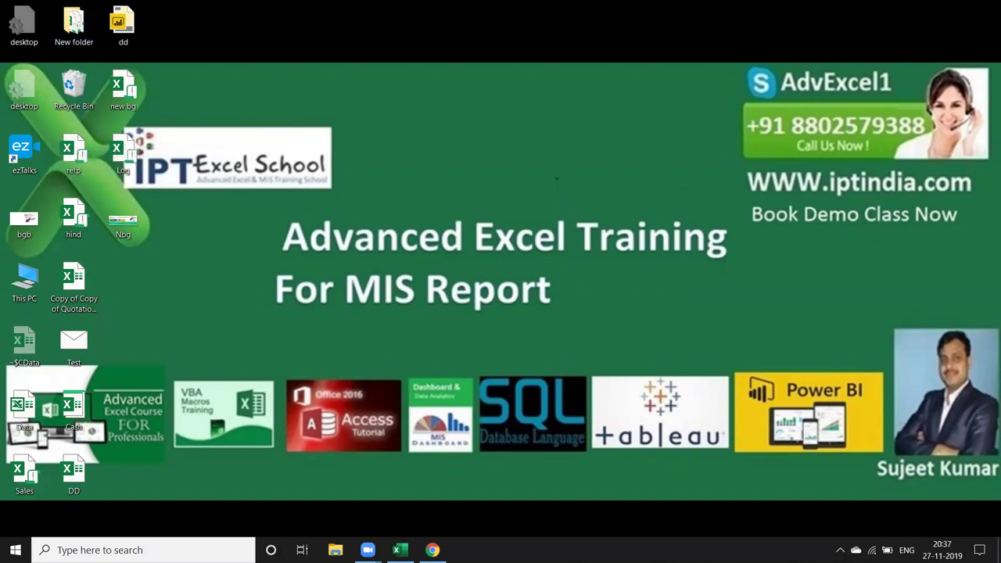
mouse_move(429, 545)
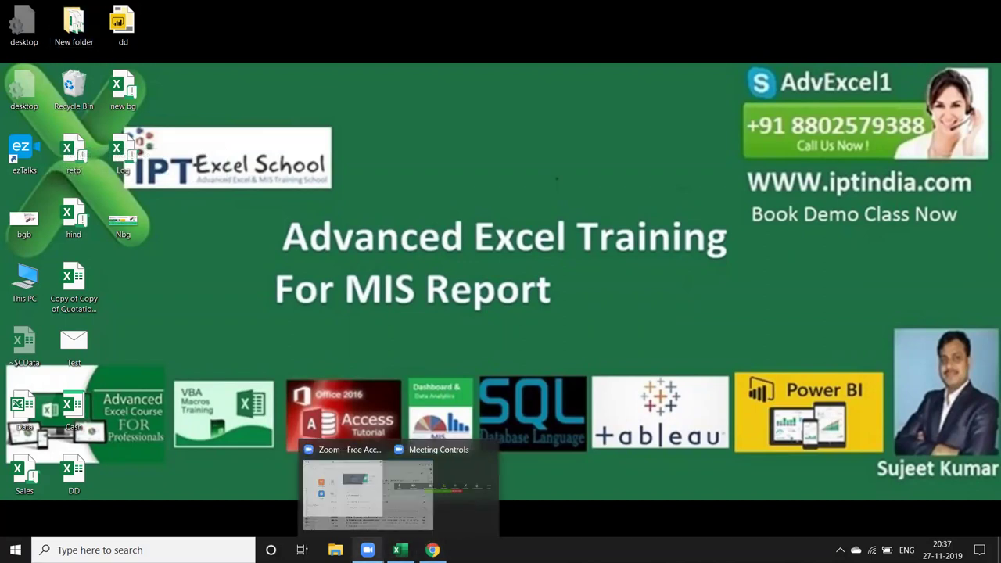
mouse_move(368, 547)
mouse_move(336, 532)
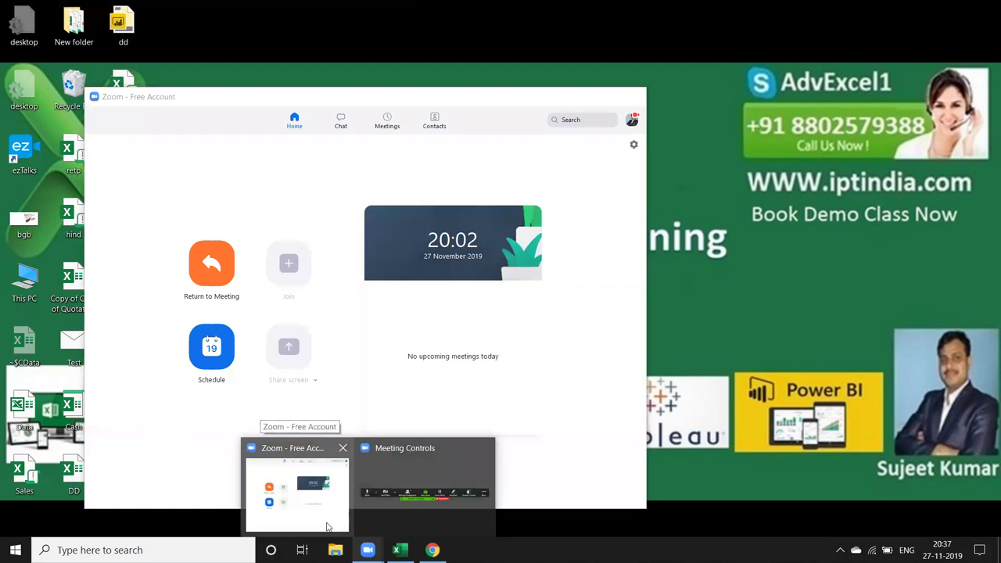